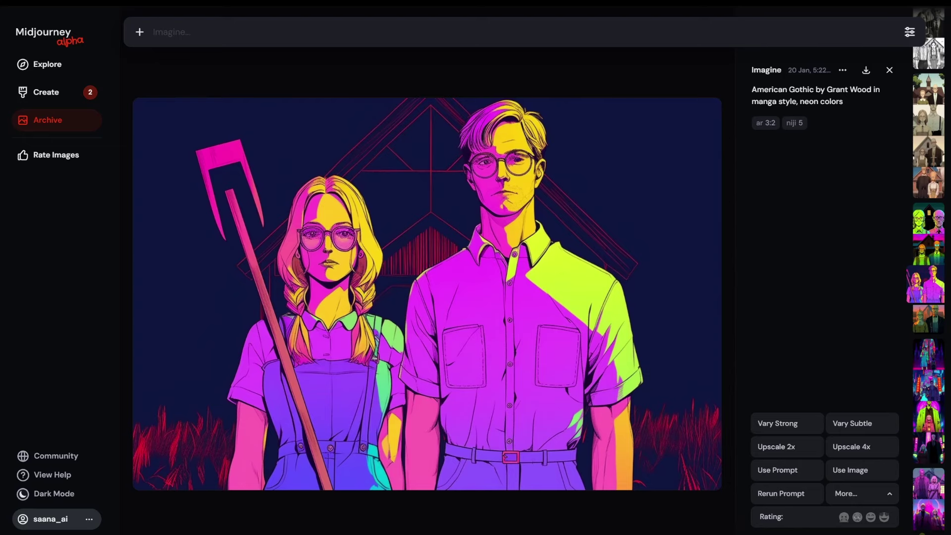
- View the neon American Gothic manga image enlarged, and compare the neighbouring archived niji 5 images with and without neon colors
left_click(573, 274)
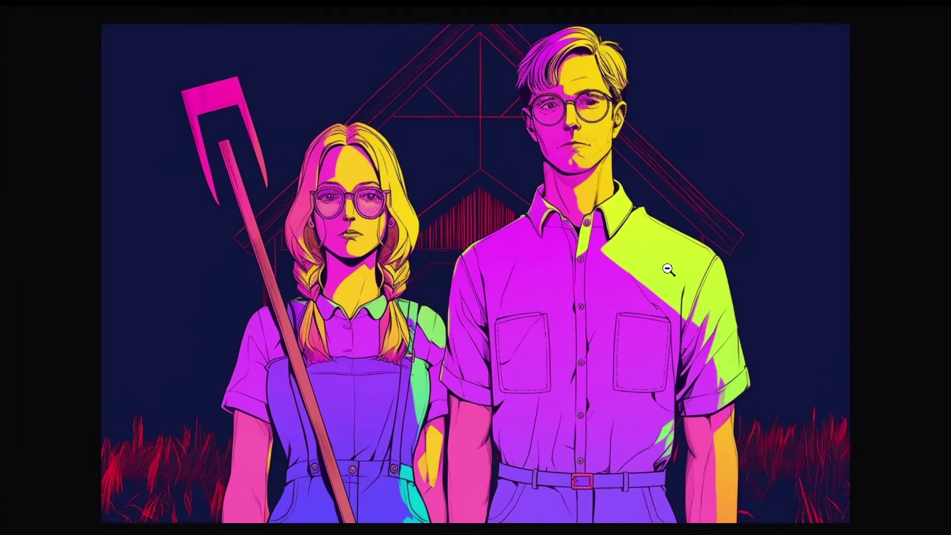
left_click(647, 271)
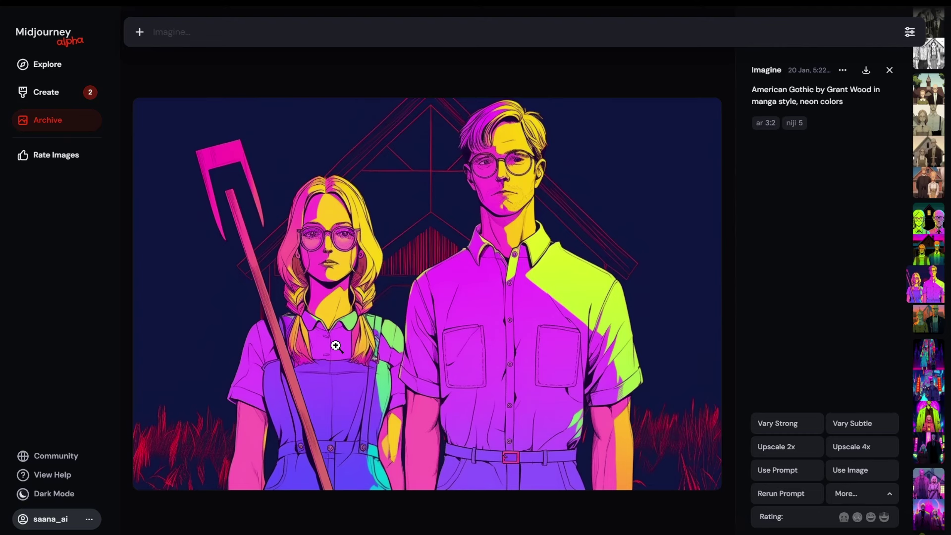
key("Right")
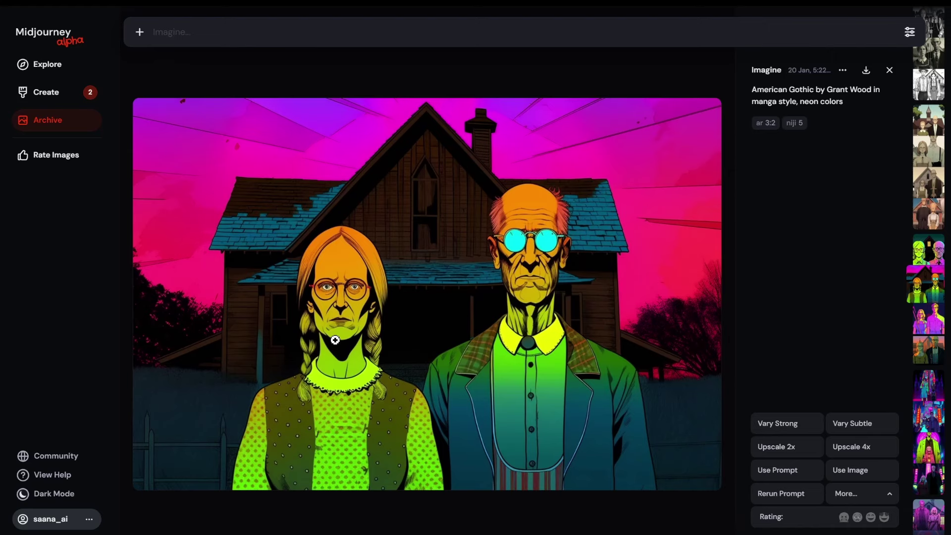
key("Left")
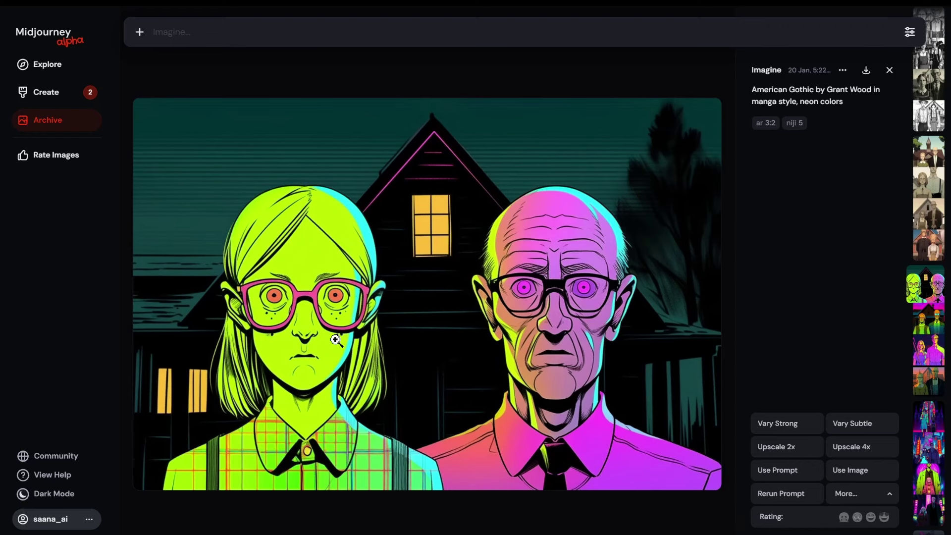
key("Left")
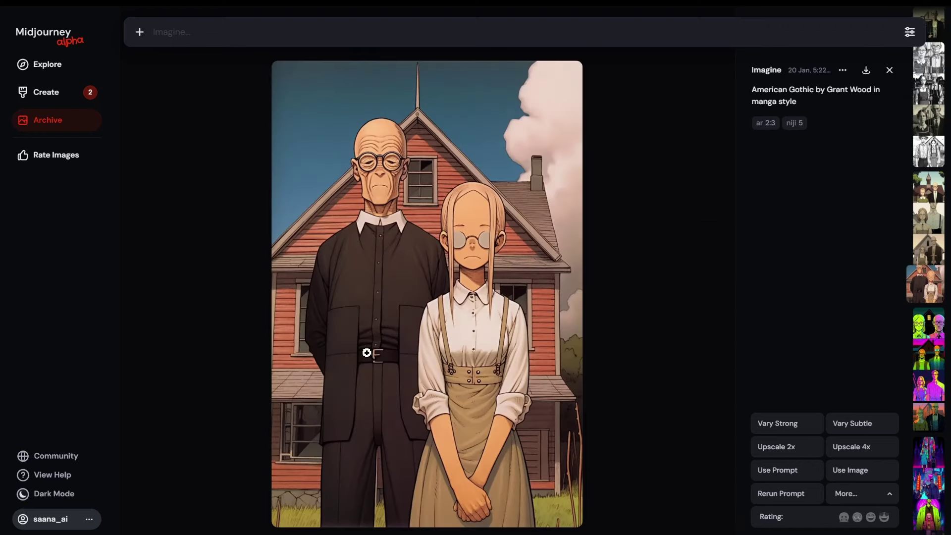
key("Left")
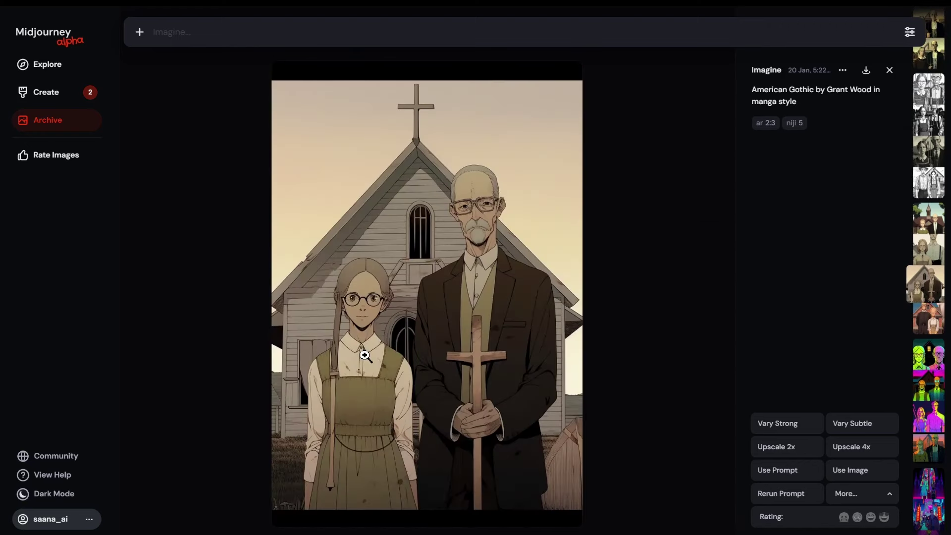
key("Left")
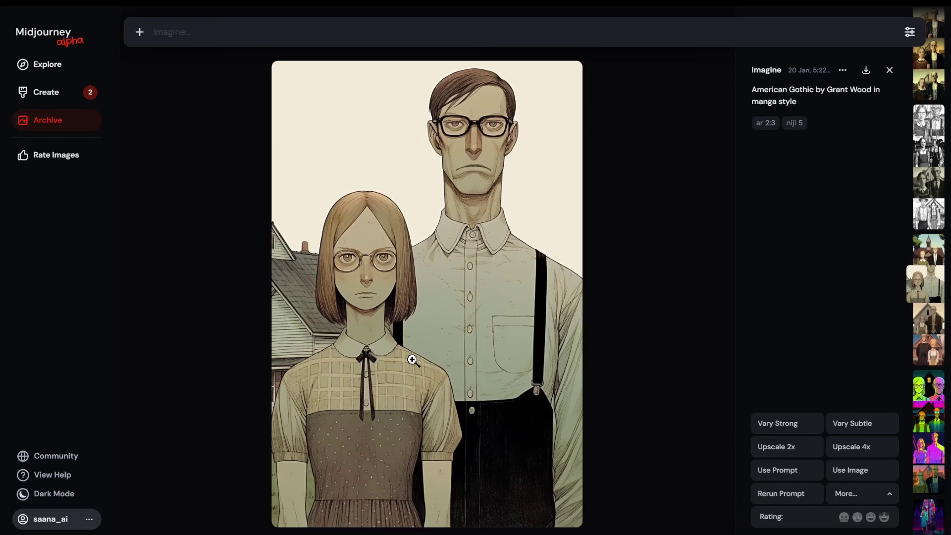
key("Left")
key("Left")
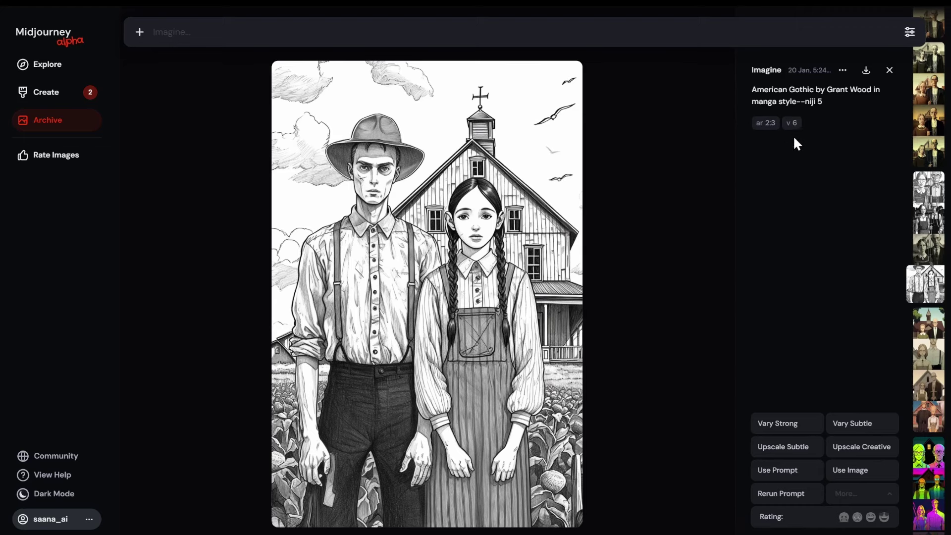
- Check which model versions the image generation settings offer, leaving the selected version as it is
left_click(910, 33)
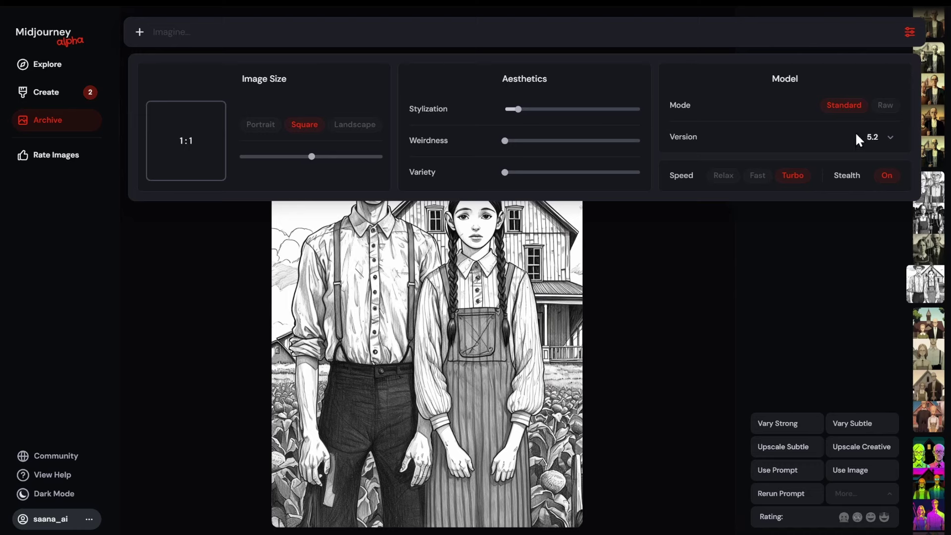
left_click(889, 142)
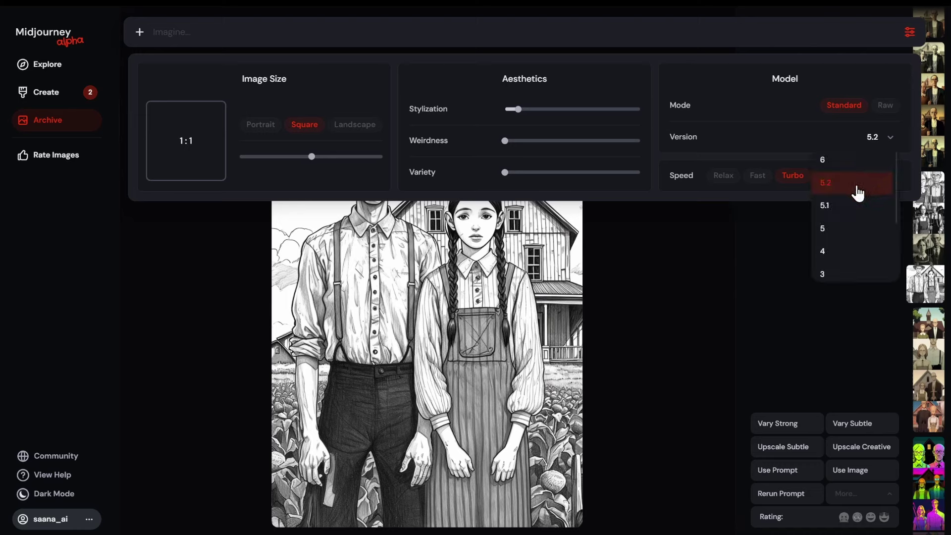
left_click(895, 143)
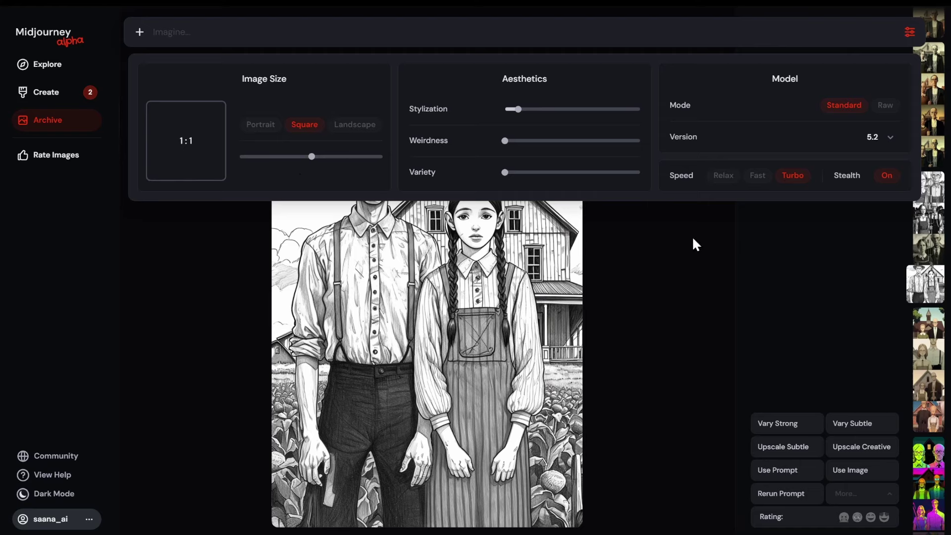
left_click(910, 32)
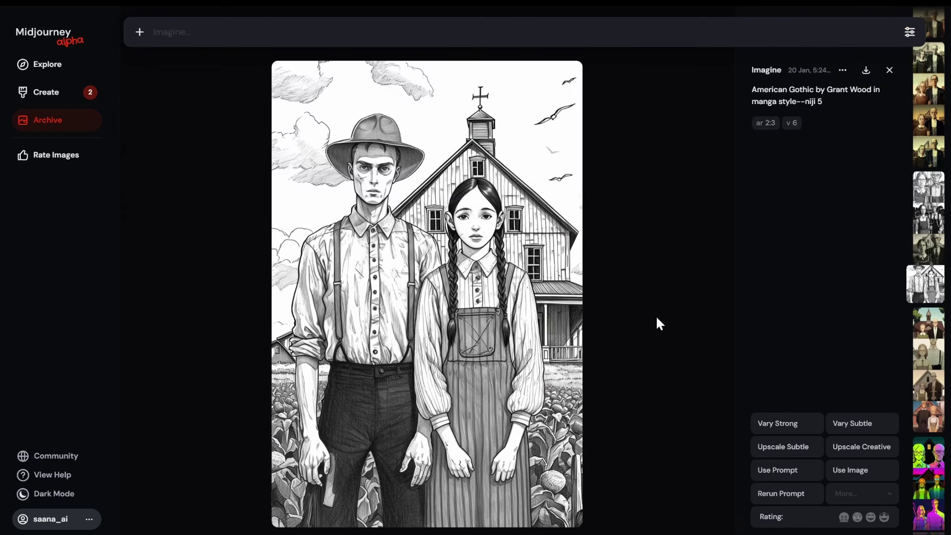
- Examine the archived American Gothic images whose manga-style and anime-style prompts contain "--niji 5" without a preceding space
scroll(578, 357, "up", 1)
scroll(578, 357, "up", 1)
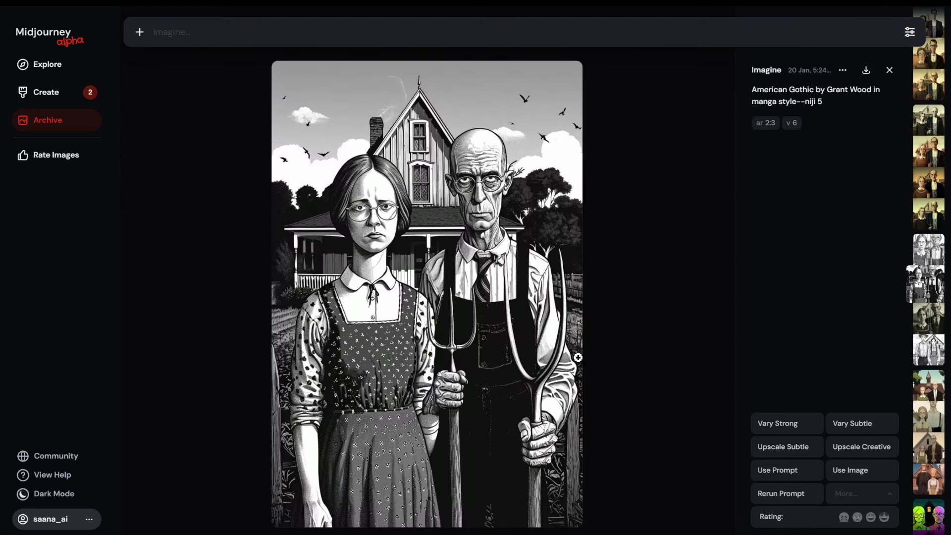
scroll(578, 357, "up", 1)
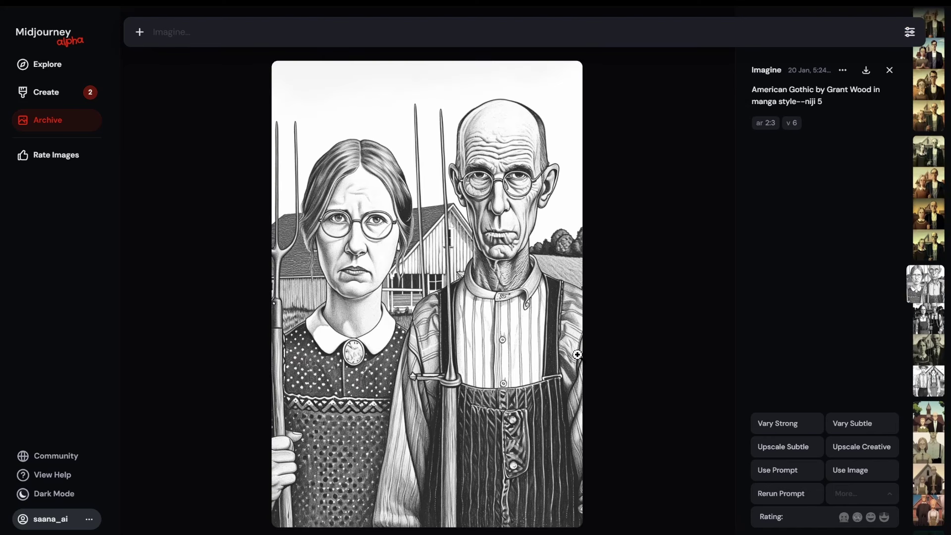
scroll(579, 357, "up", 1)
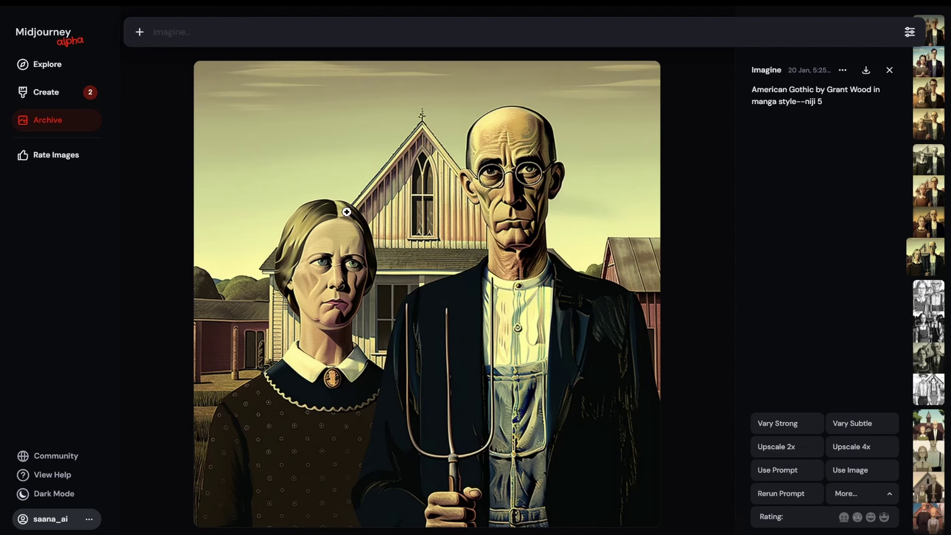
scroll(468, 277, "up", 1)
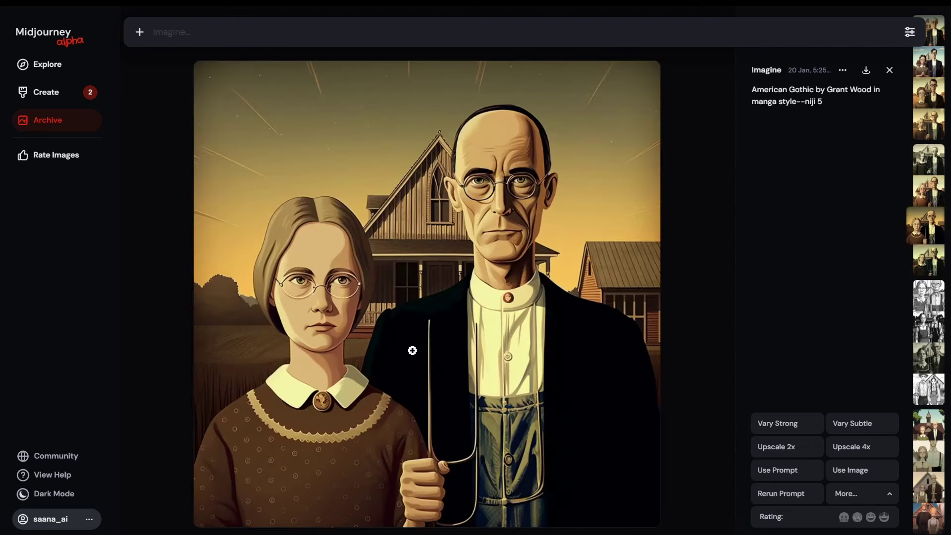
scroll(474, 377, "up", 1)
scroll(474, 377, "up", 1)
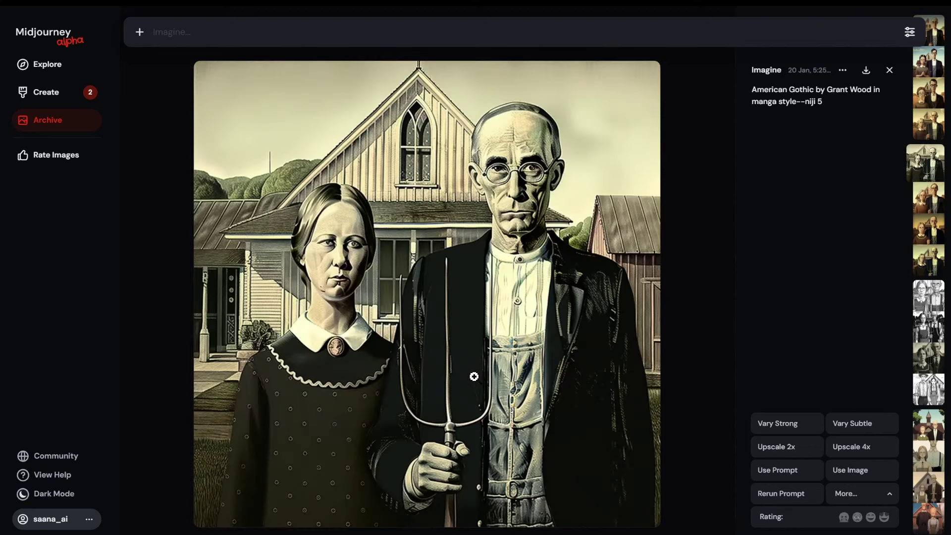
scroll(474, 377, "up", 1)
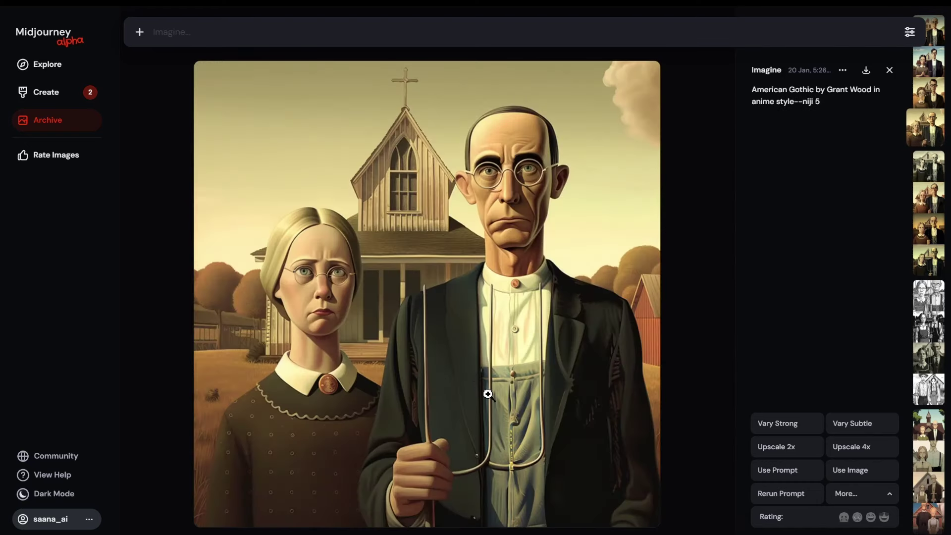
scroll(488, 395, "up", 2)
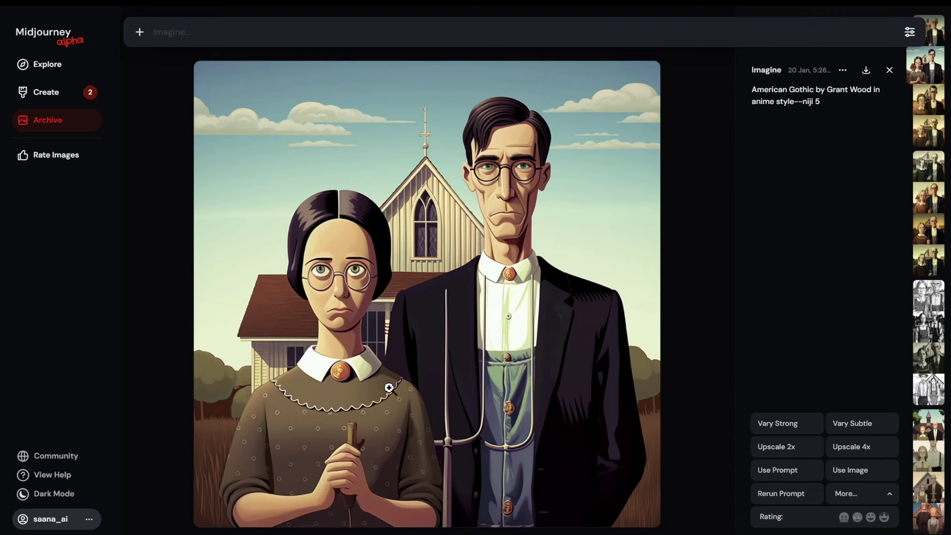
scroll(470, 384, "up", 1)
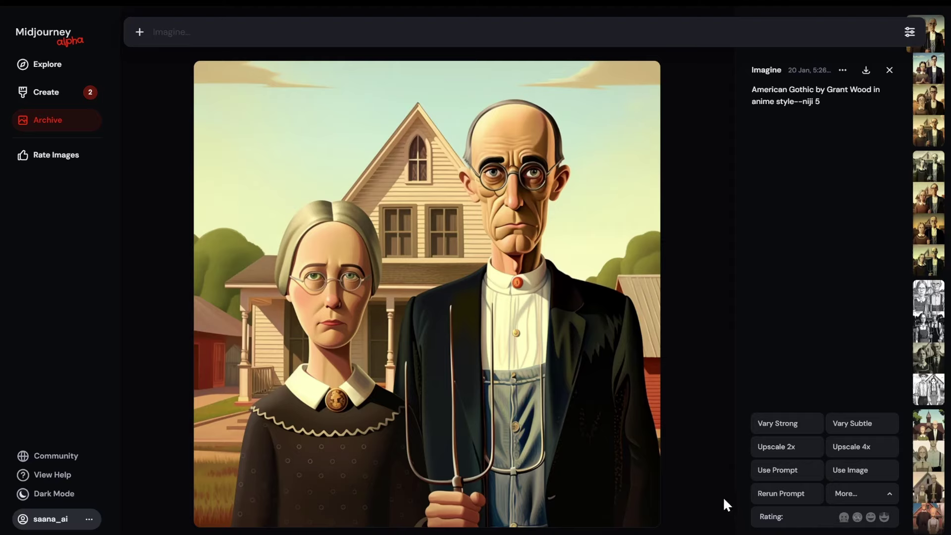
- Reuse the anime-style image's prompt with "cyberpunk" added before "anime style", generate images from it, and enter the same prompt again
left_click(778, 472)
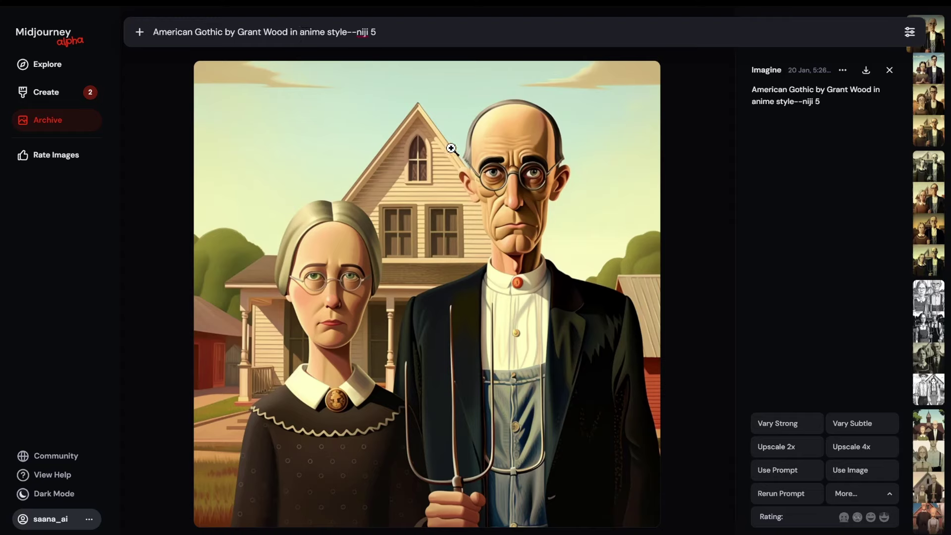
type("cyberpu")
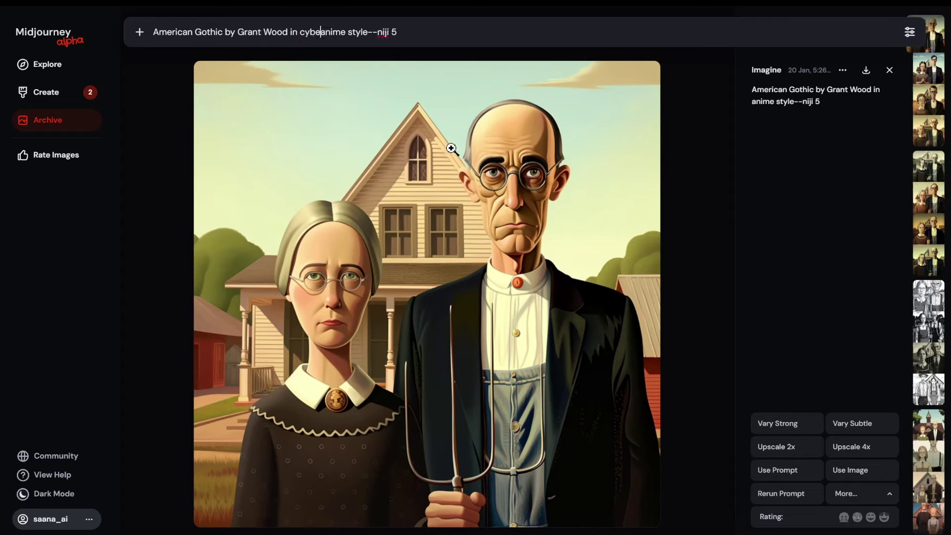
type("nk")
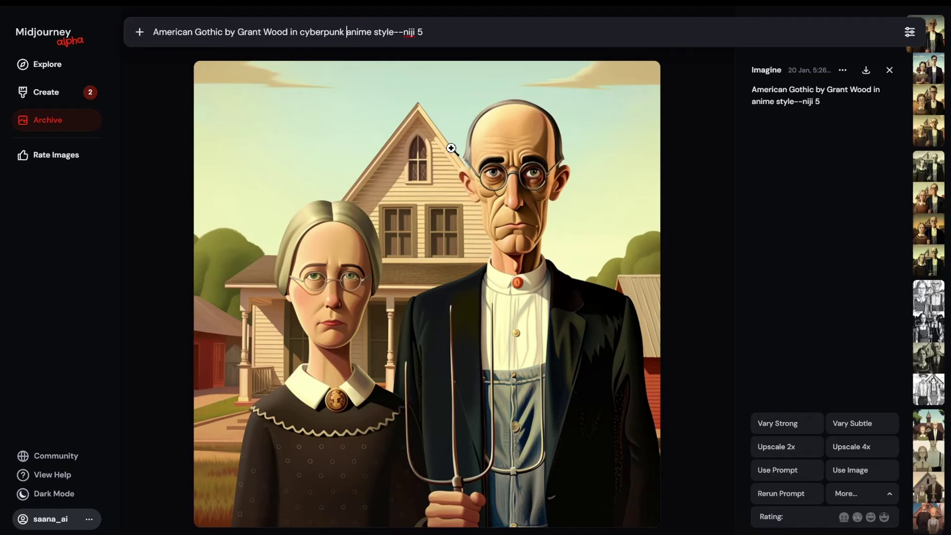
key("Return")
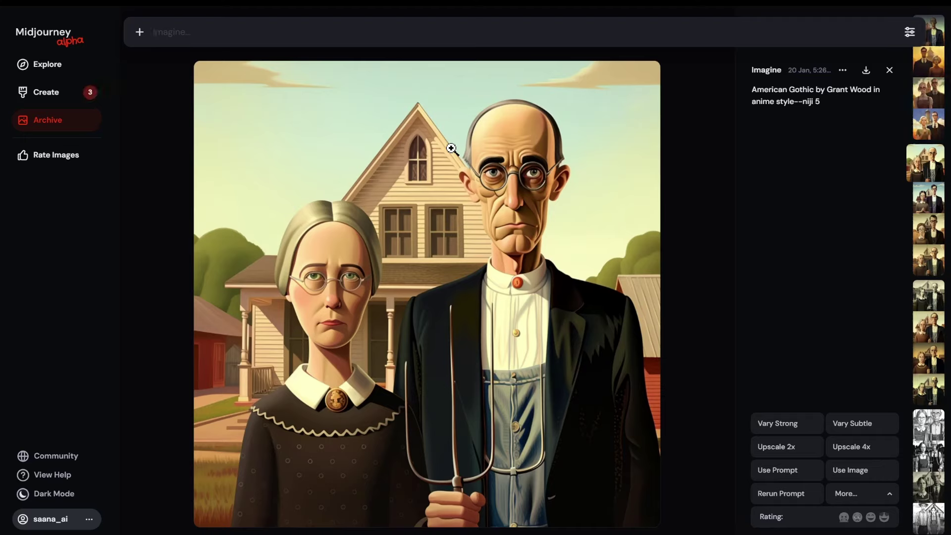
type("American Gothic by Grant Wood in cyberpunk anime style--niji 5")
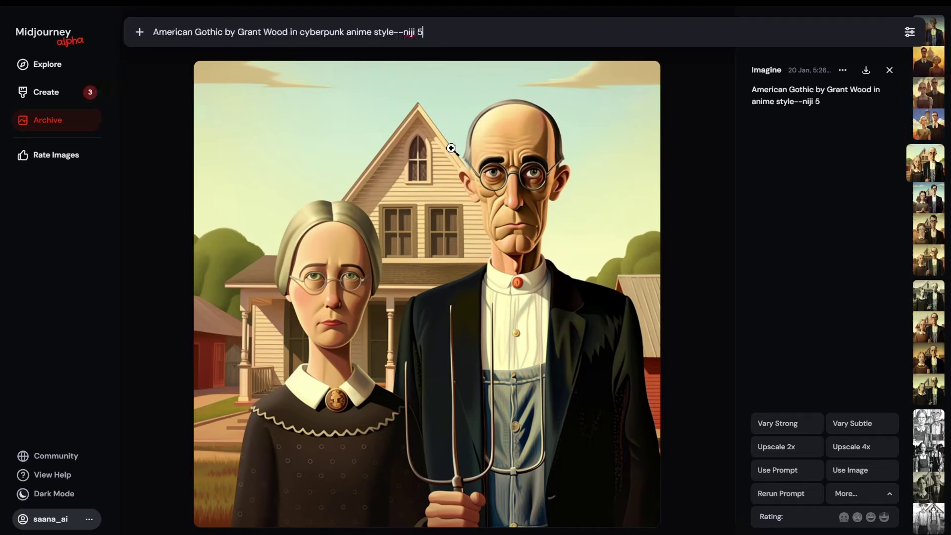
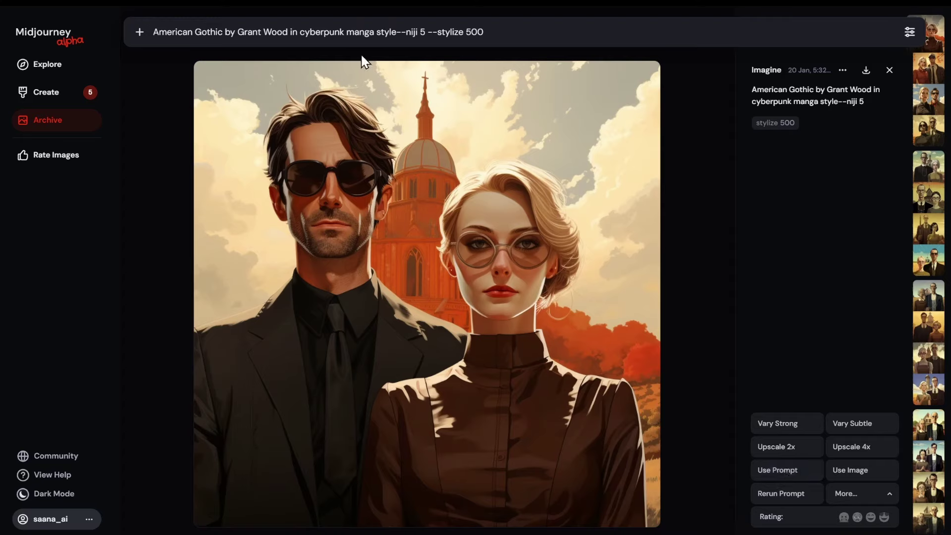
- Add ", neon colors " after "manga style" in the prompt, remove "--stylize 500", and generate images from it
type(", ")
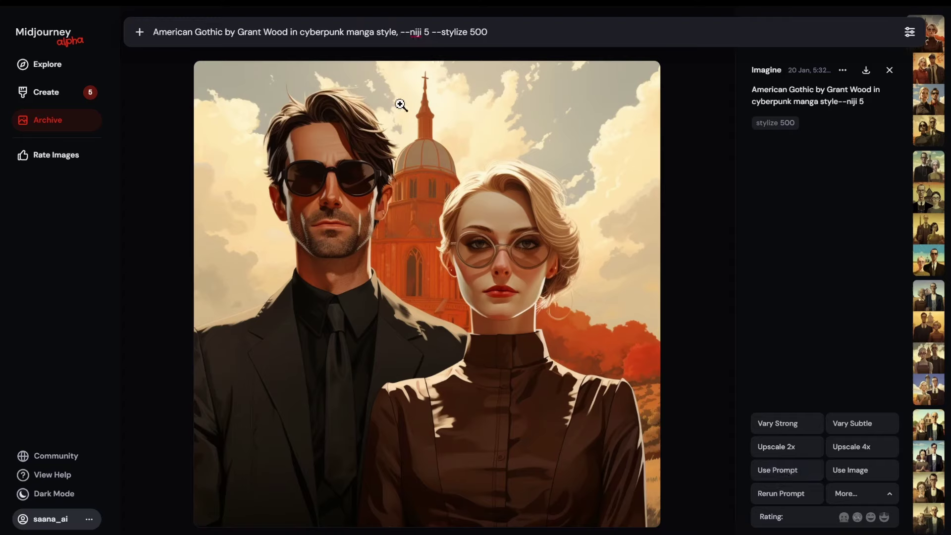
type("neon colors")
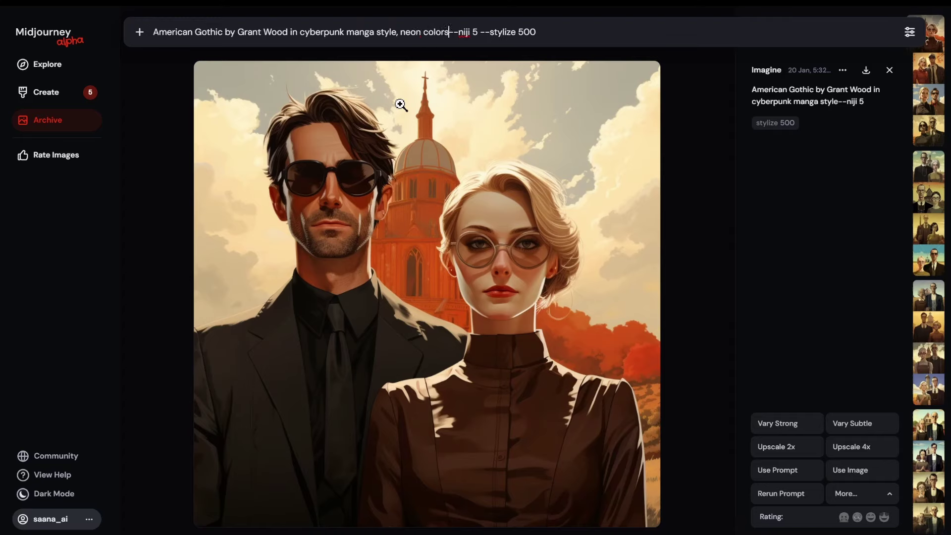
left_click_drag(481, 32, 560, 38)
key("BackSpace")
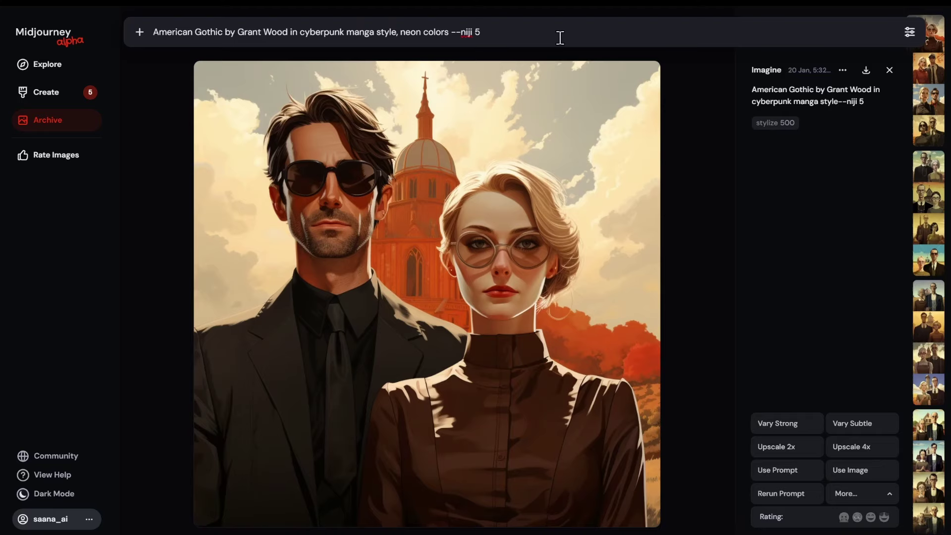
key("Return")
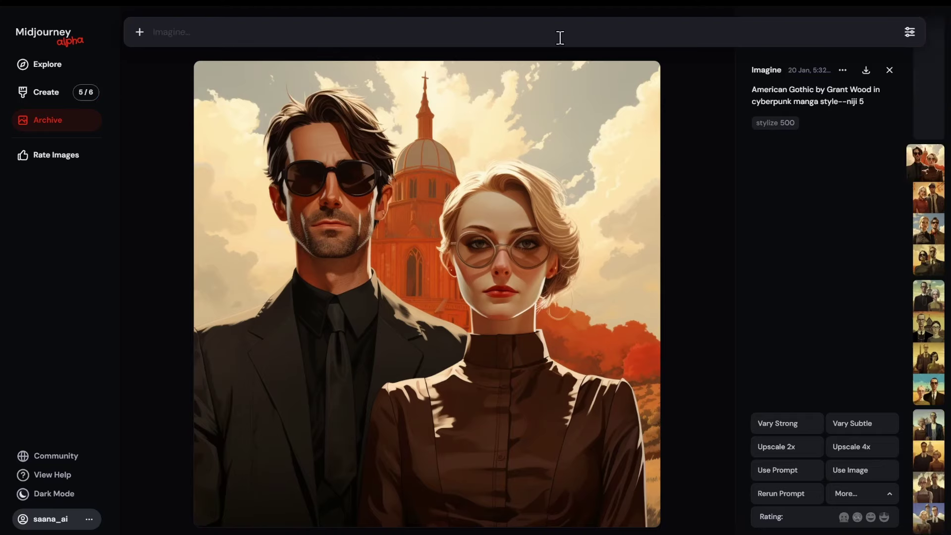
- Generate five more batches from "American Gothic by Grant Wood in cyberpunk manga style, neon colors --niji 5"
type("American Gothic by Grant Wood in cyberpunk manga style, neon colors --niji 5")
key("Return")
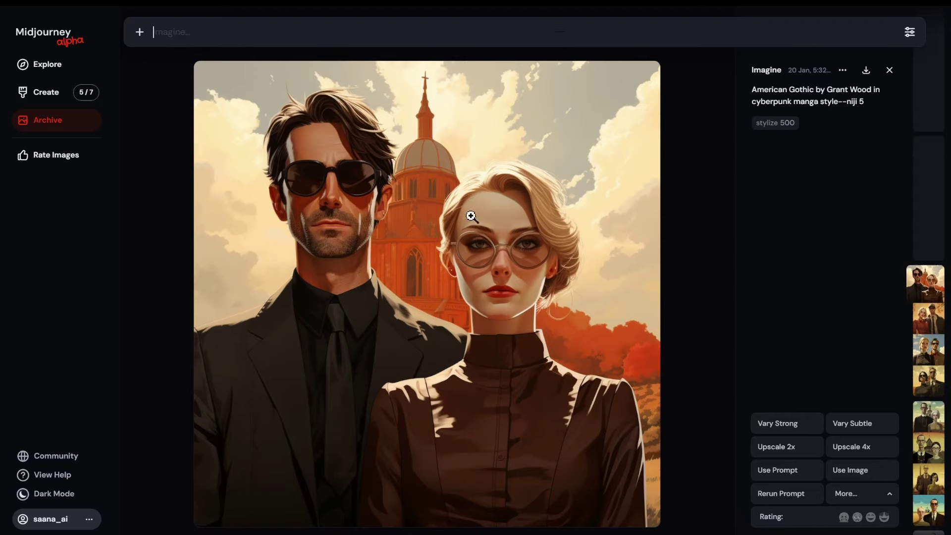
type("American Gothic by Grant Wood in cyberpunk manga style, neon colors --niji 5")
key("Return")
type("American Gothic by Grant Wood in cyberpunk manga style, neon colors --niji 5")
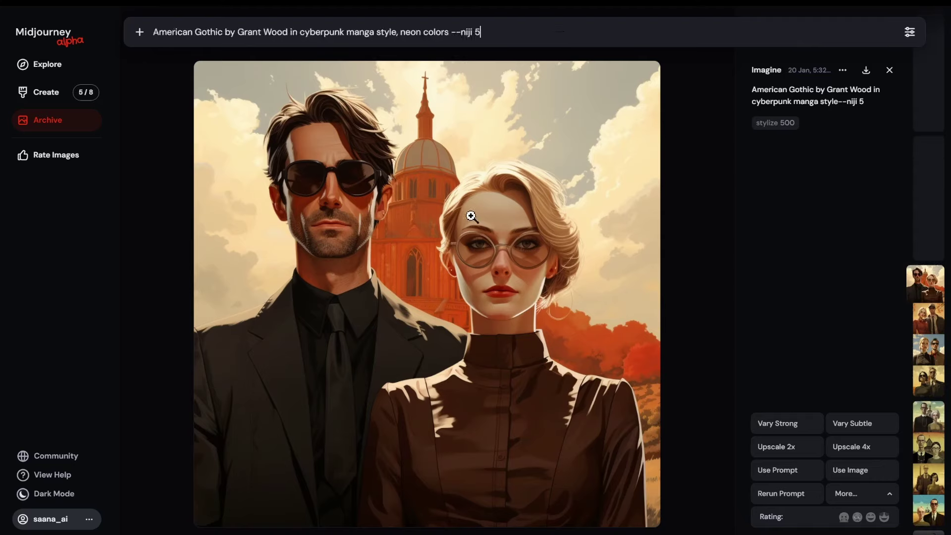
key("Return")
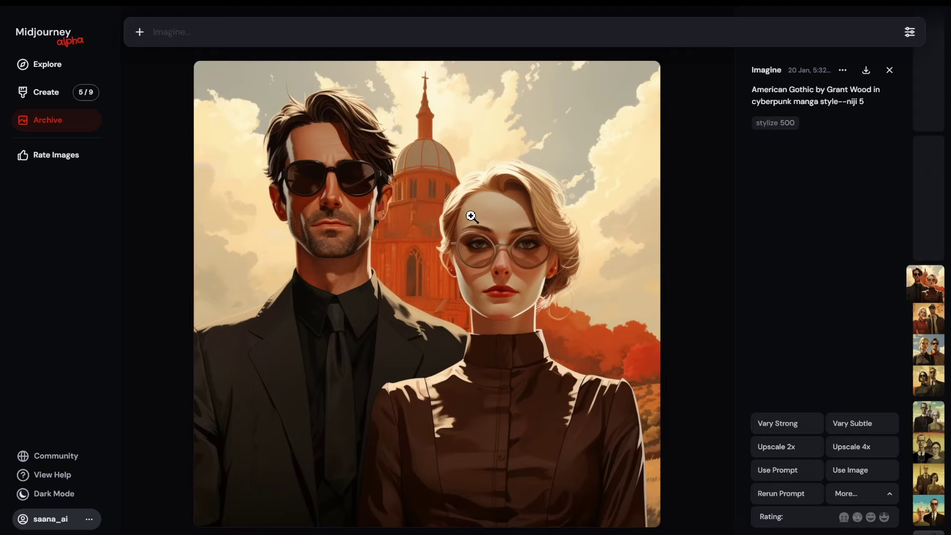
type("American Gothic by Grant Wood in cyberpunk manga style, neon colors --niji 5")
key("Return")
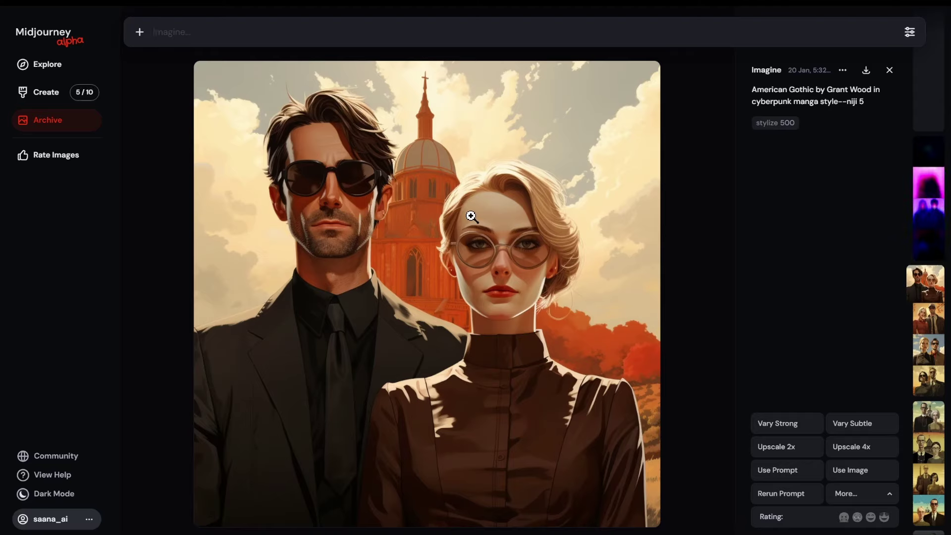
type("American Gothic by Grant Wood in cyberpunk manga style, neon colors --niji 5")
key("Return")
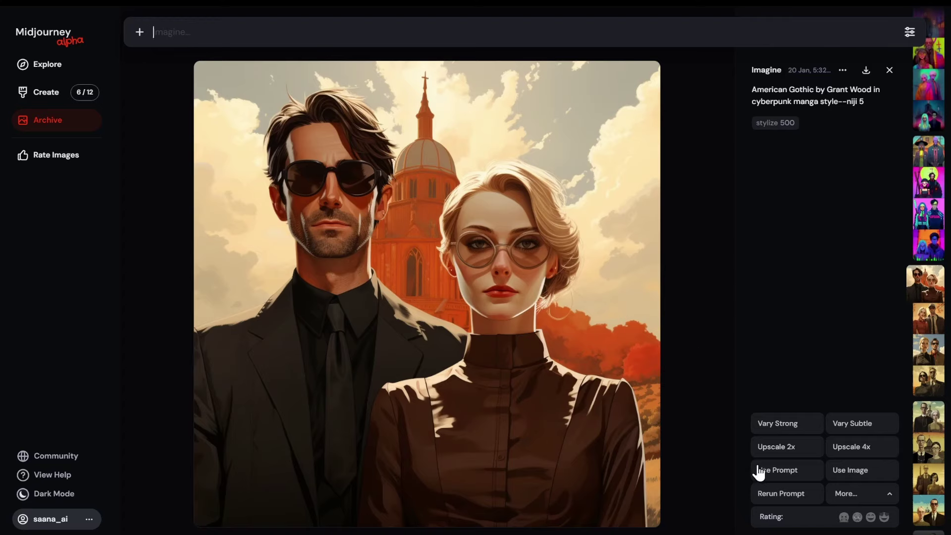
- Rerun the "American Gothic by Grant Wood in cyberpunk manga style--niji 5" prompt and select its text in the image details
left_click(769, 499)
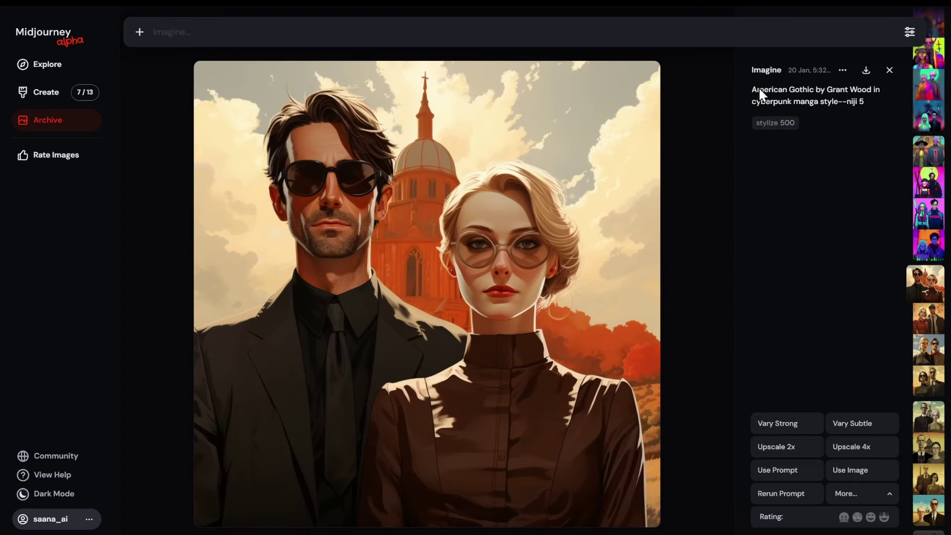
left_click_drag(753, 88, 863, 101)
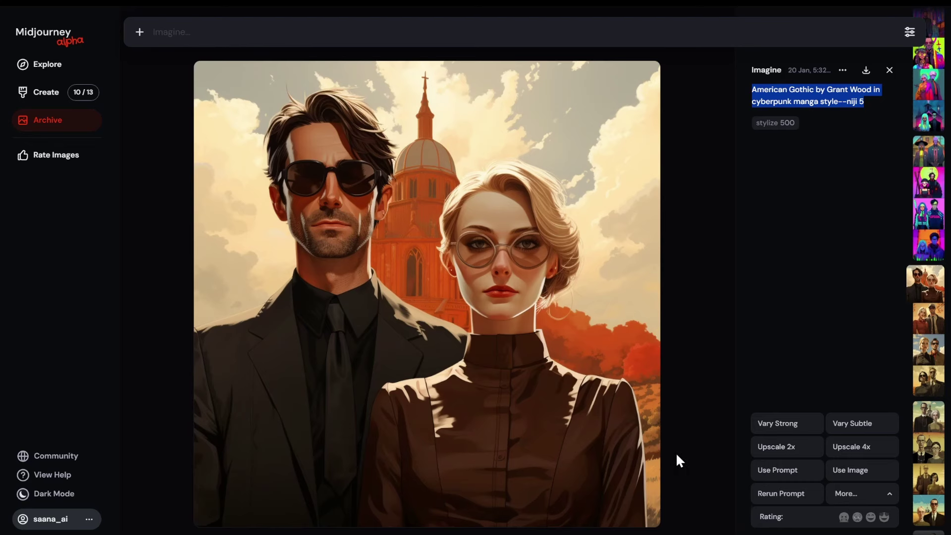
- Examine the archived "cyberpunk manga style, neon colors" images one by one, up to the couple in front of the neon street signs
key("Up")
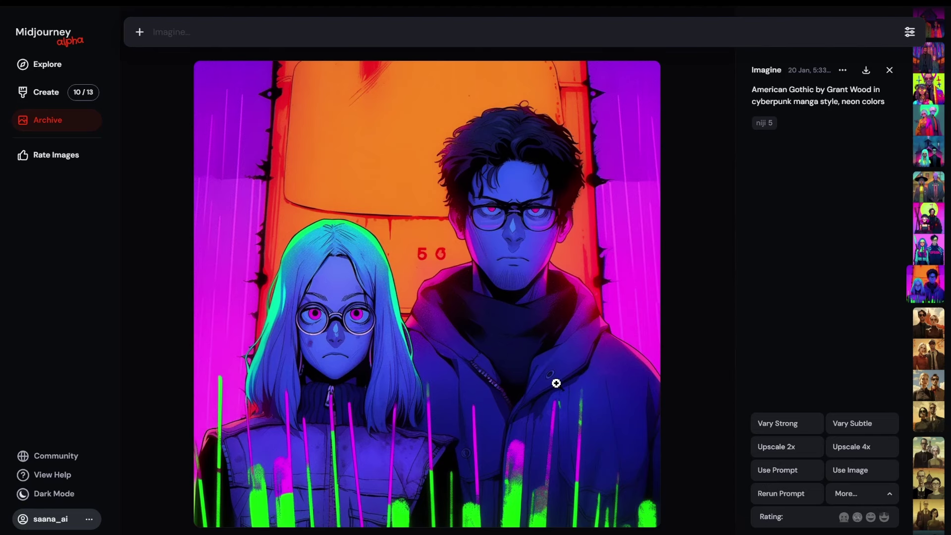
key("Up")
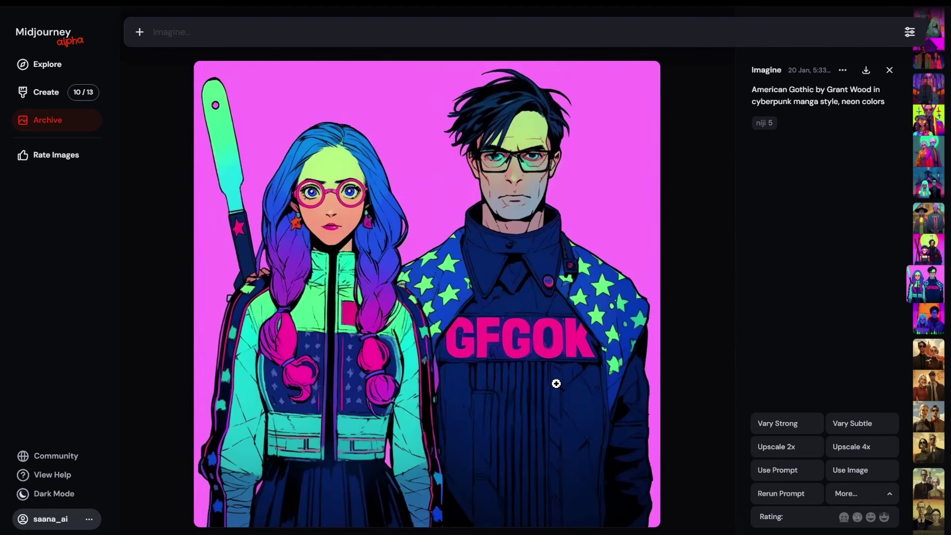
key("Up")
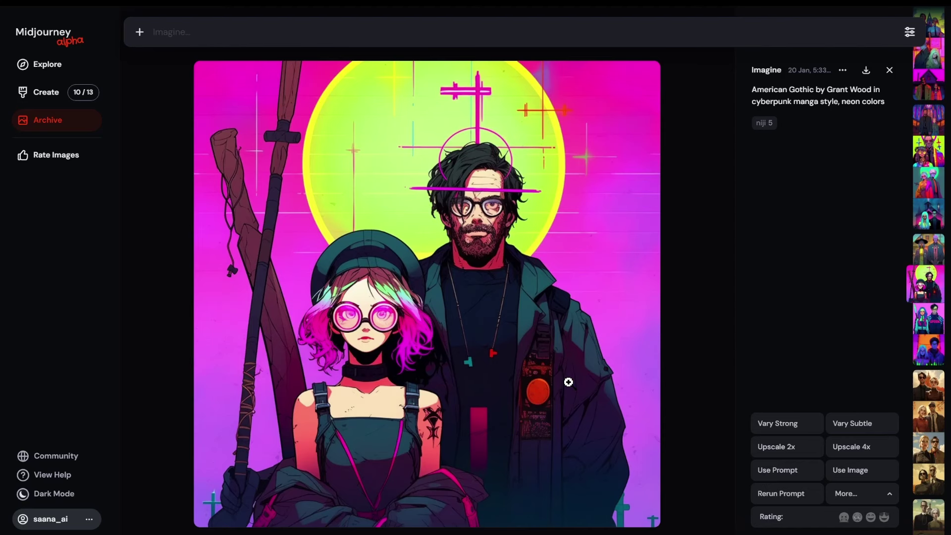
key("Up")
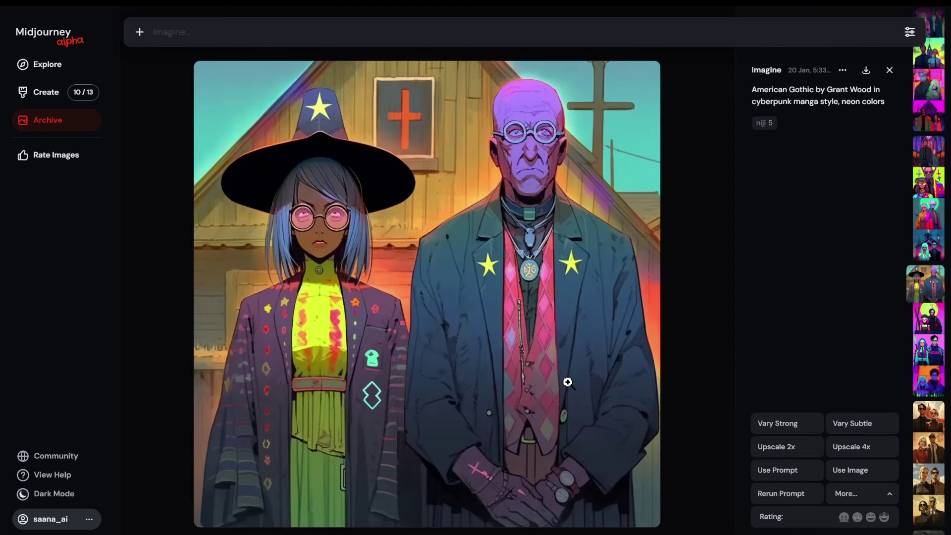
key("Up")
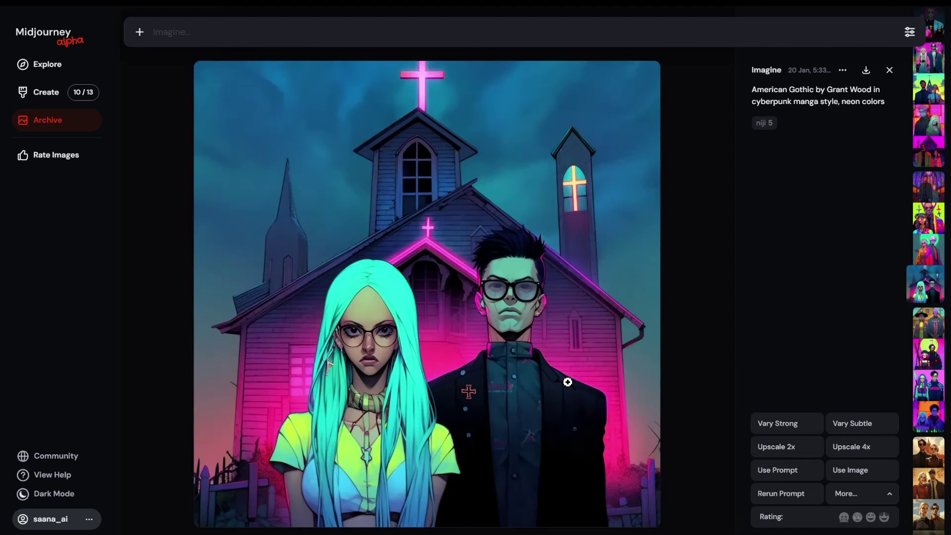
key("Up")
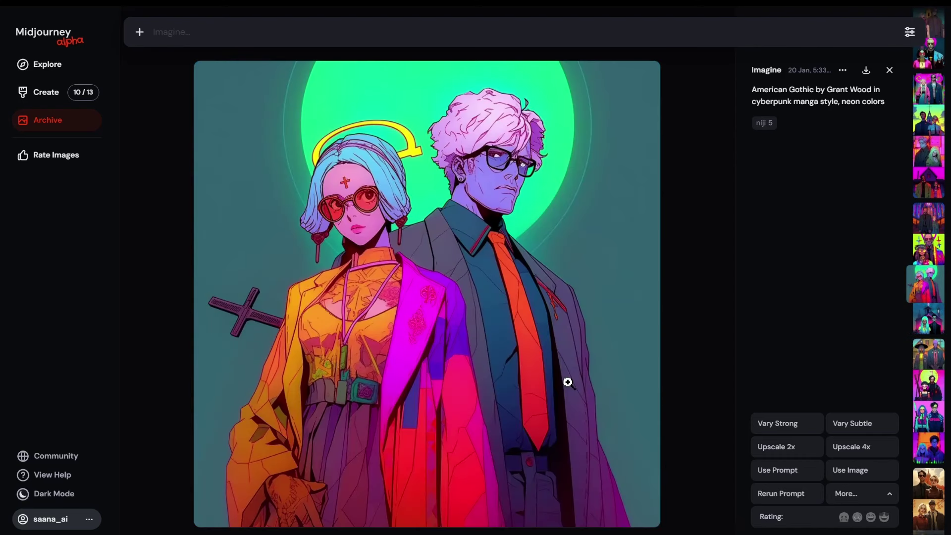
key("Up")
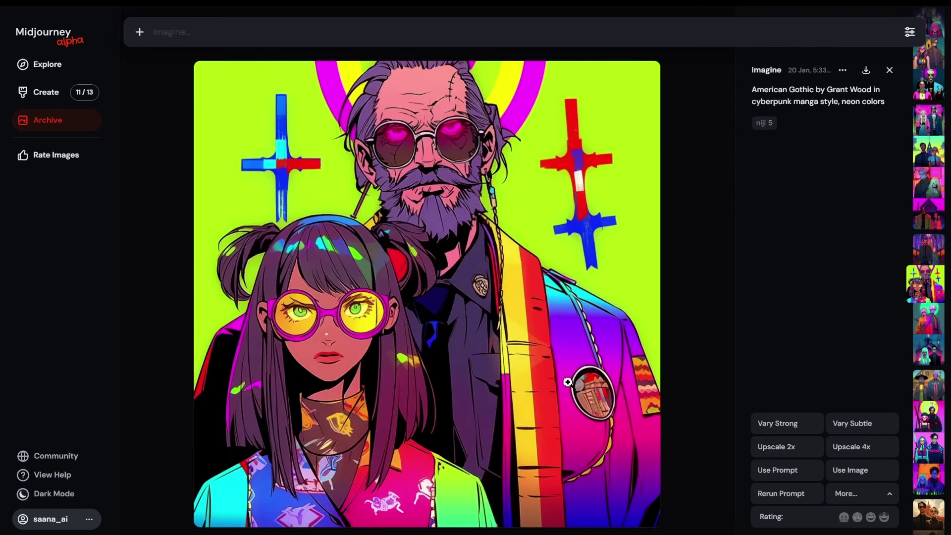
key("Up")
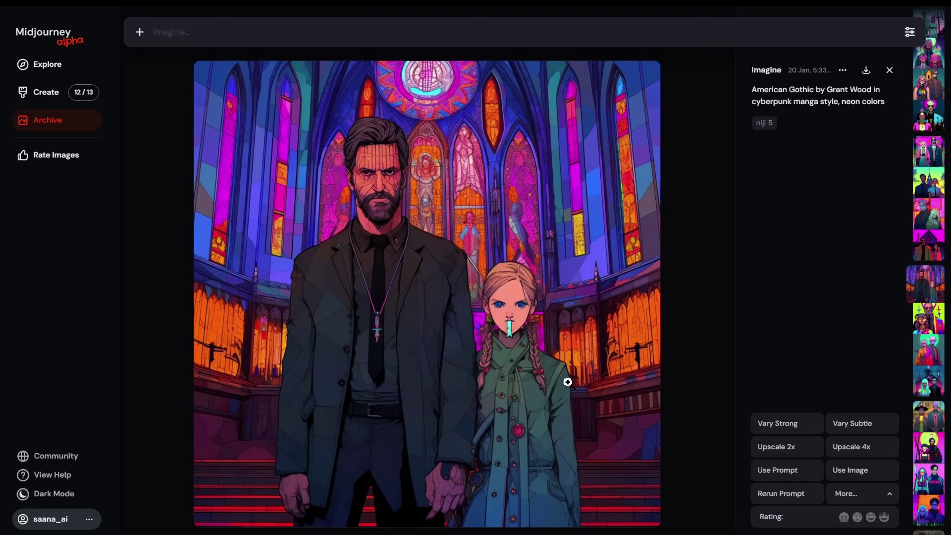
key("Up")
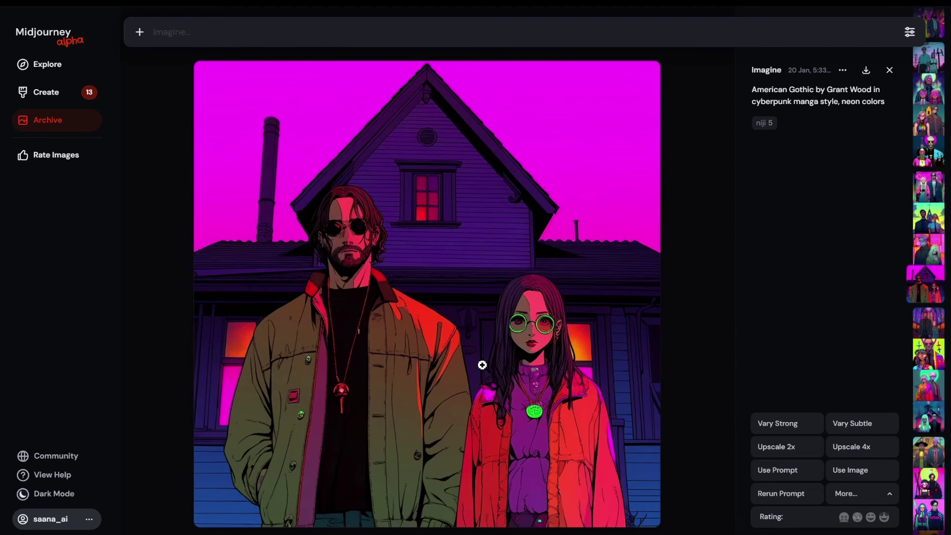
key("Up")
key("Up")
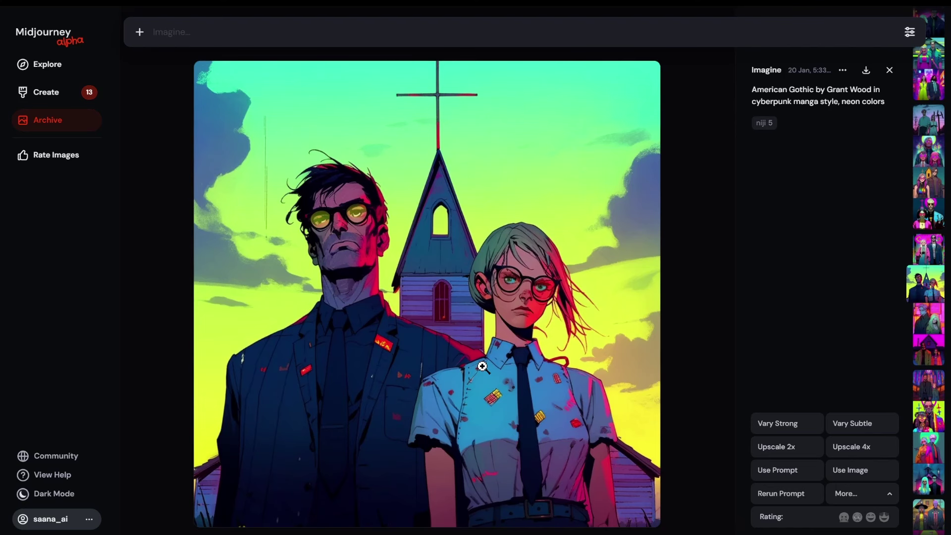
key("Up")
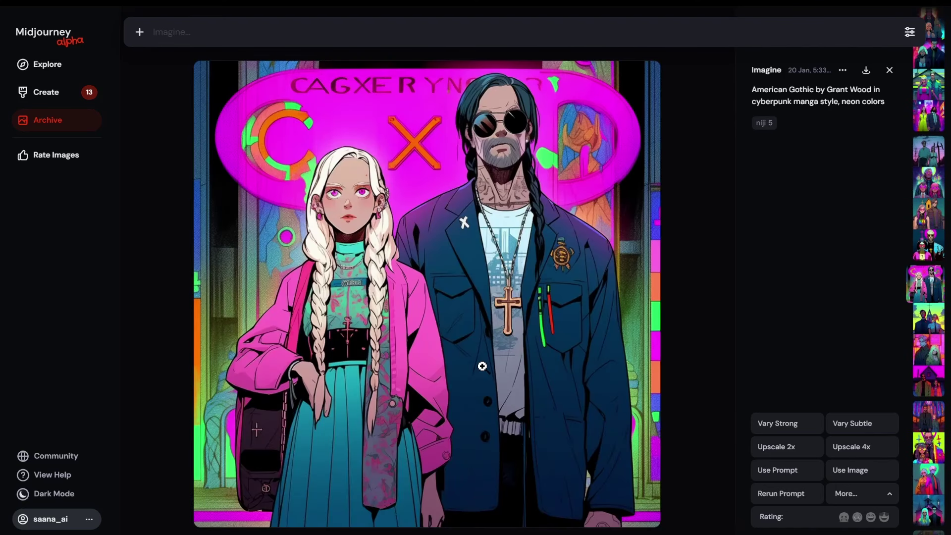
key("Up")
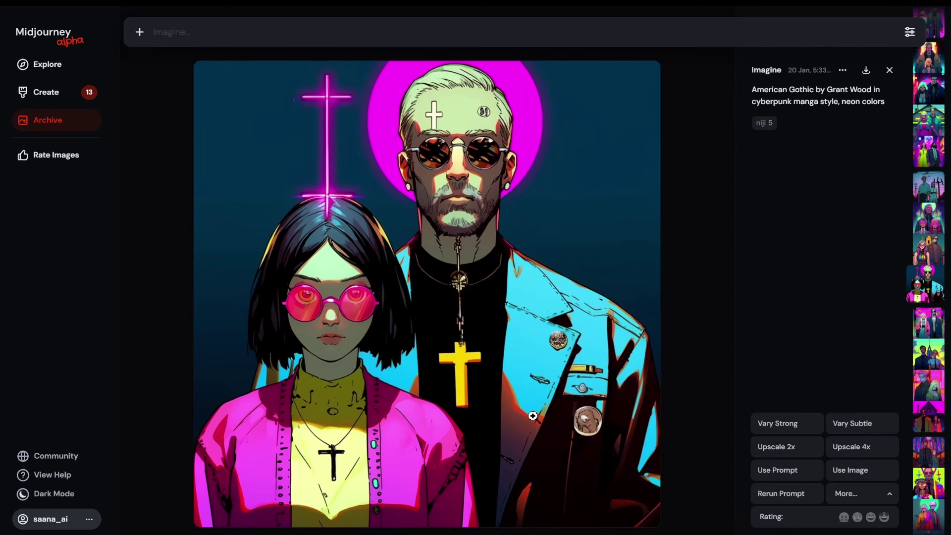
key("Up")
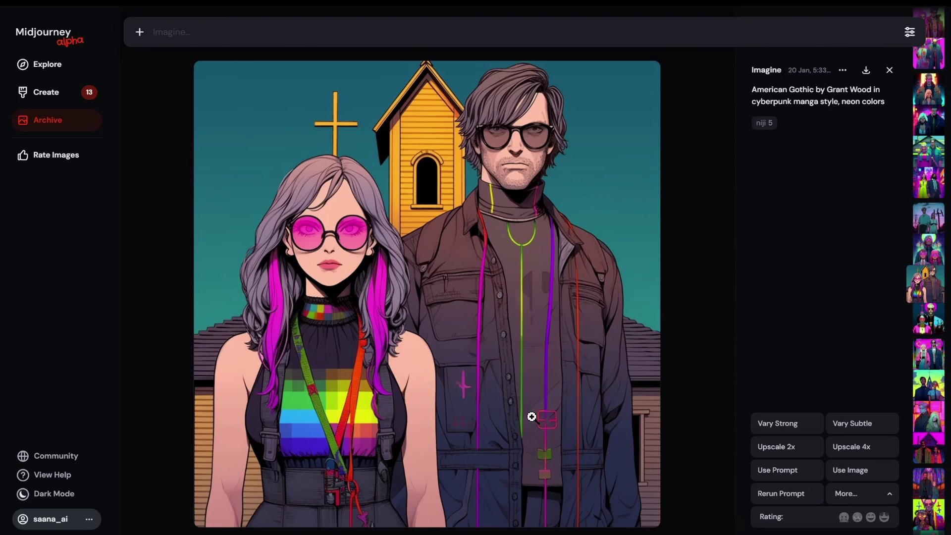
key("Up")
key("Up")
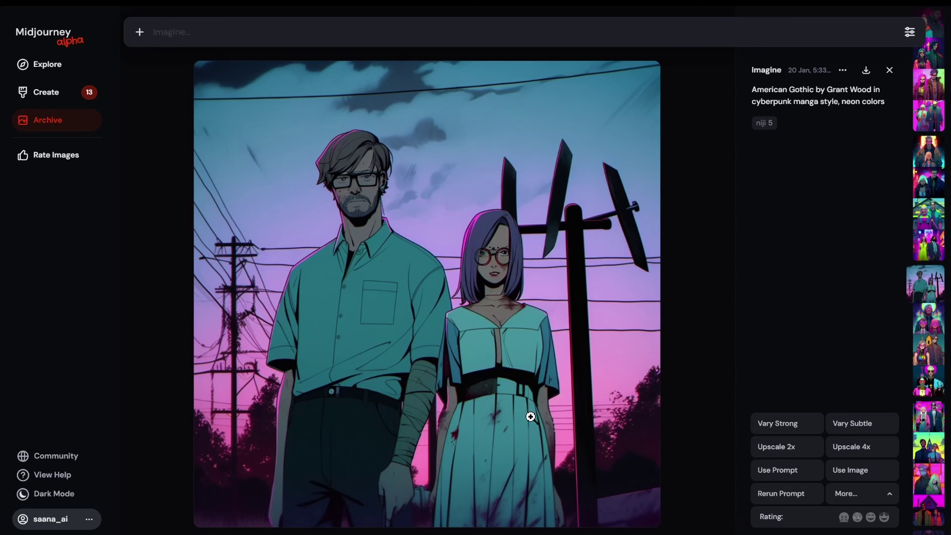
key("Up")
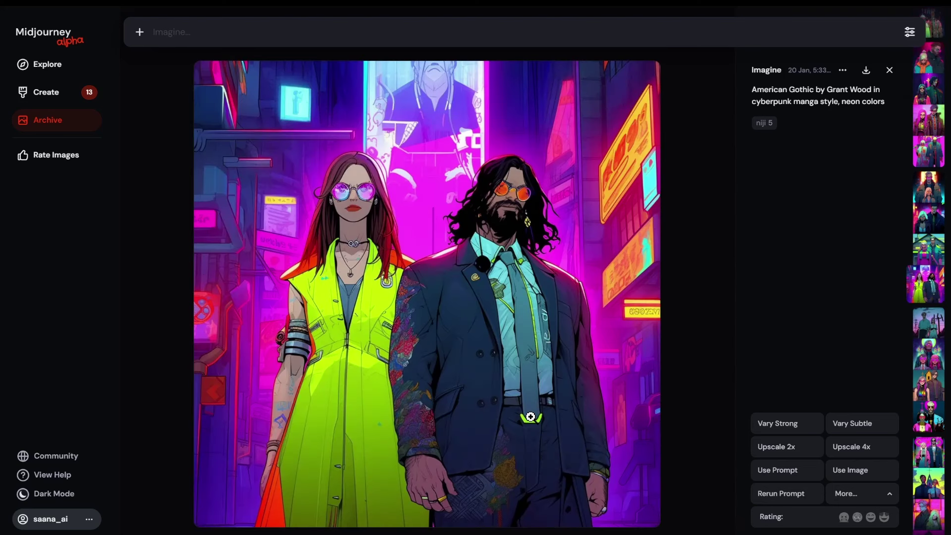
key("Up")
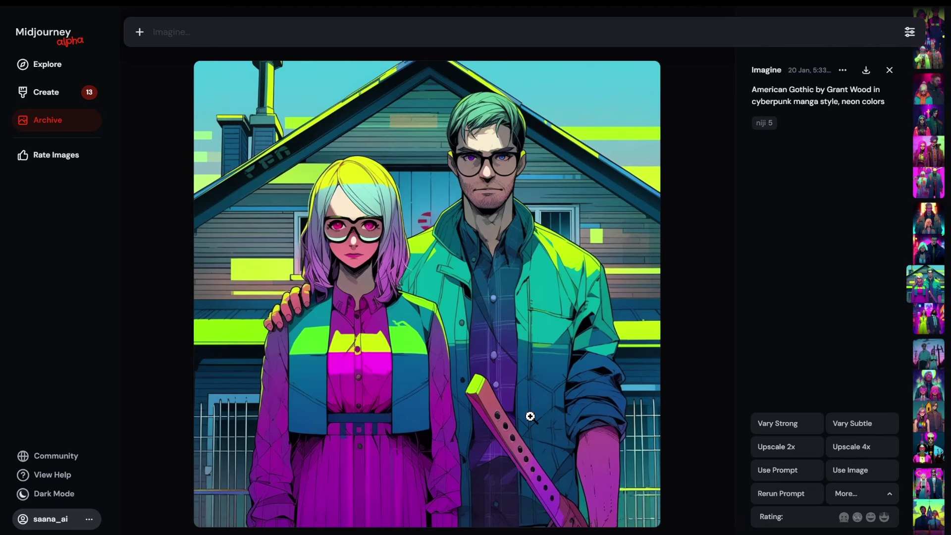
key("Up")
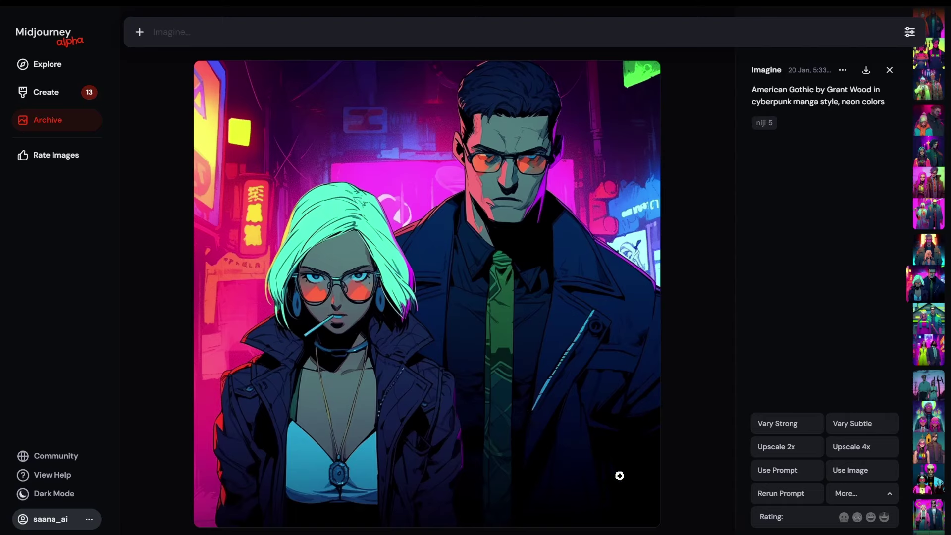
- Reuse the displayed image's prompt with "--ar 2:3" added, generate four batches from it, and bring the prompt back for editing
left_click(783, 473)
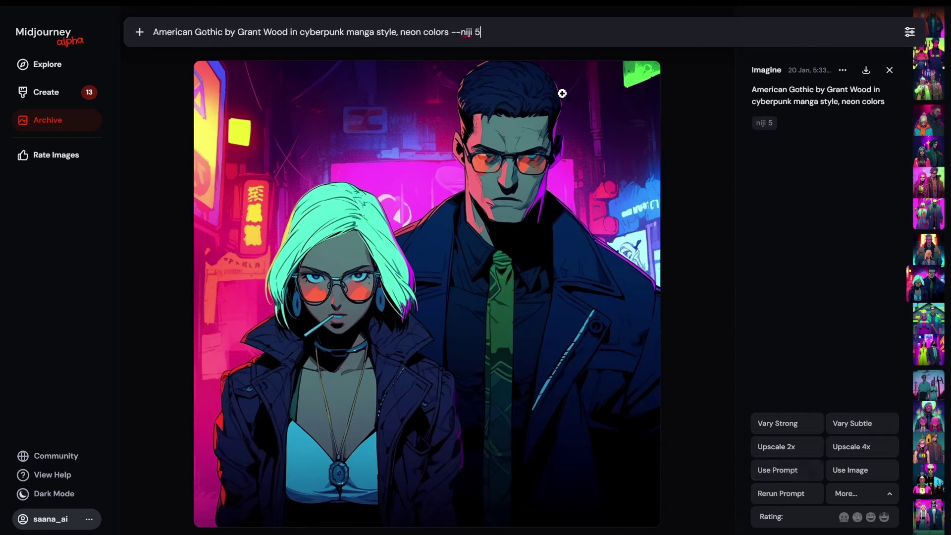
type("--ar 2:3")
key("Return")
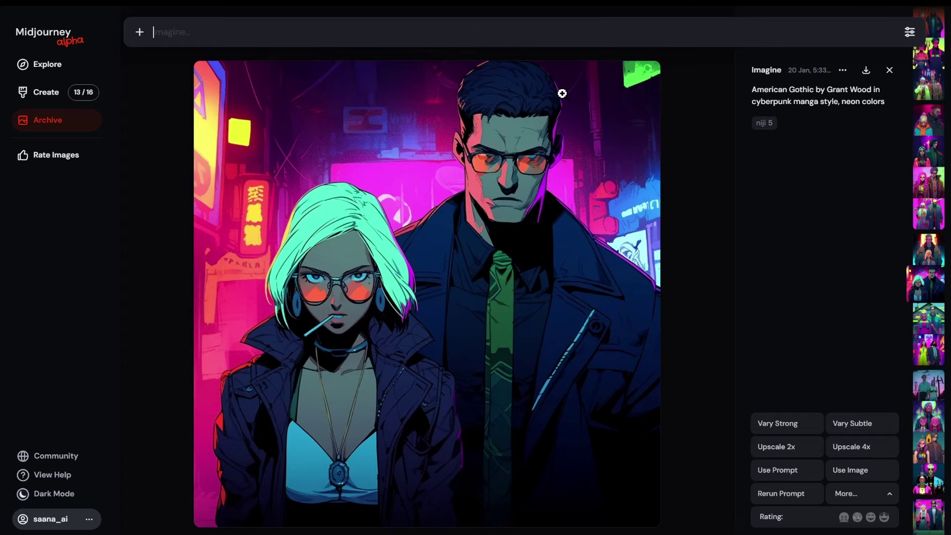
key("ctrl+z")
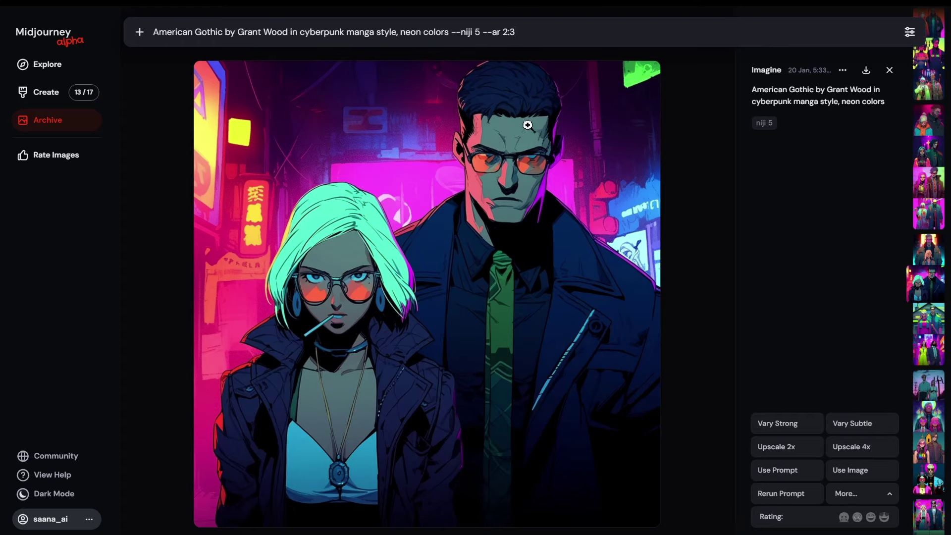
- Replace the 2:3 aspect ratio in the prompt with one beginning with "3:" and generate two batches from it
double_click(505, 33)
type("3:")
key("Return")
key("ctrl+z")
key("Return")
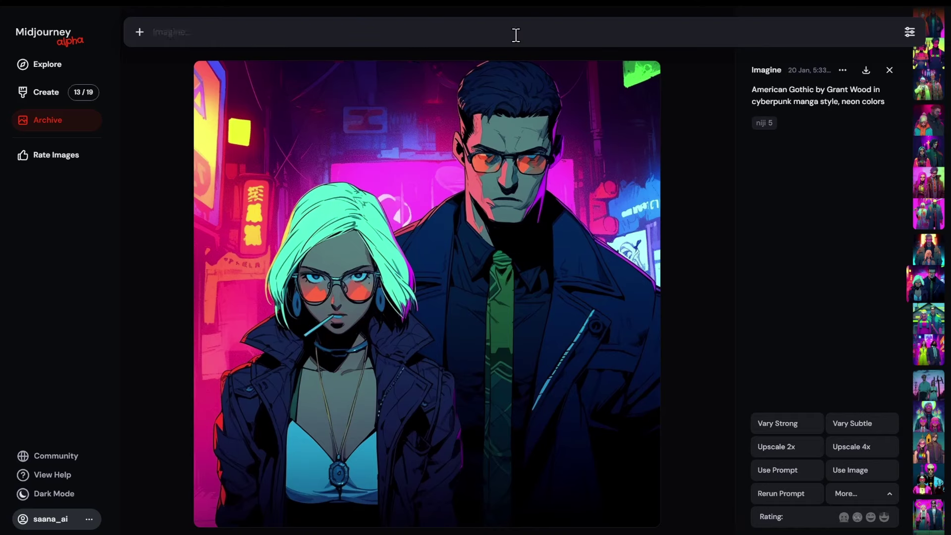
- Generate two batches with the prompt's aspect ratio changed to 9:16 and two more with it changed to 16:9
key("ctrl+z")
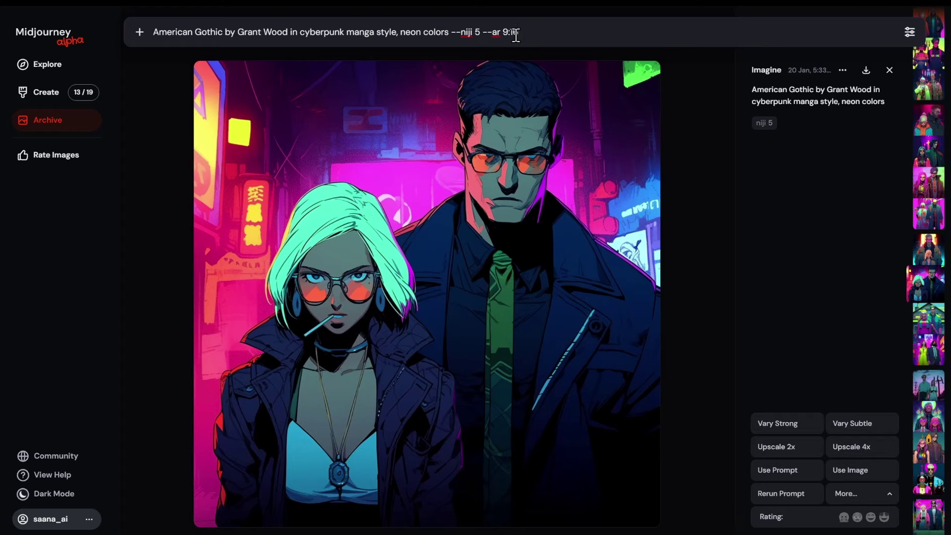
key("Return")
key("ctrl+z")
key("Return")
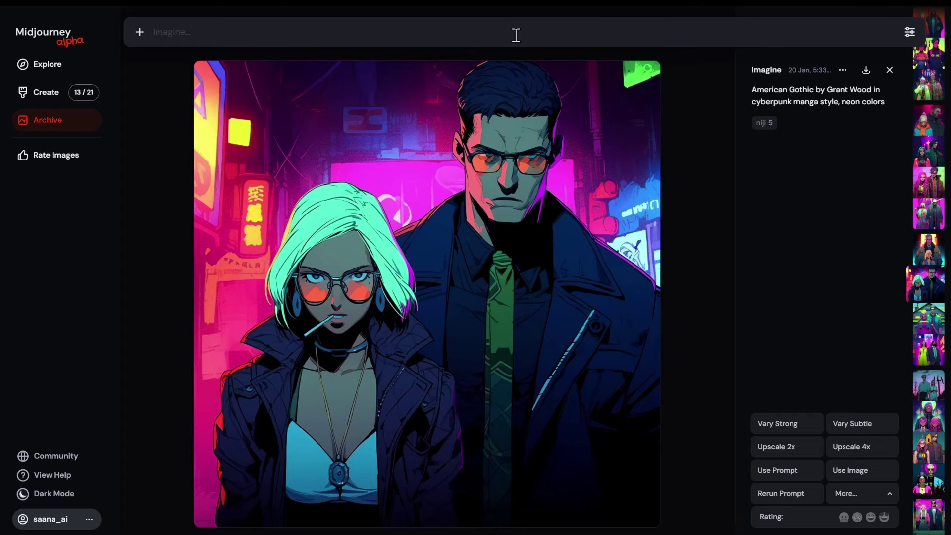
key("ctrl+z")
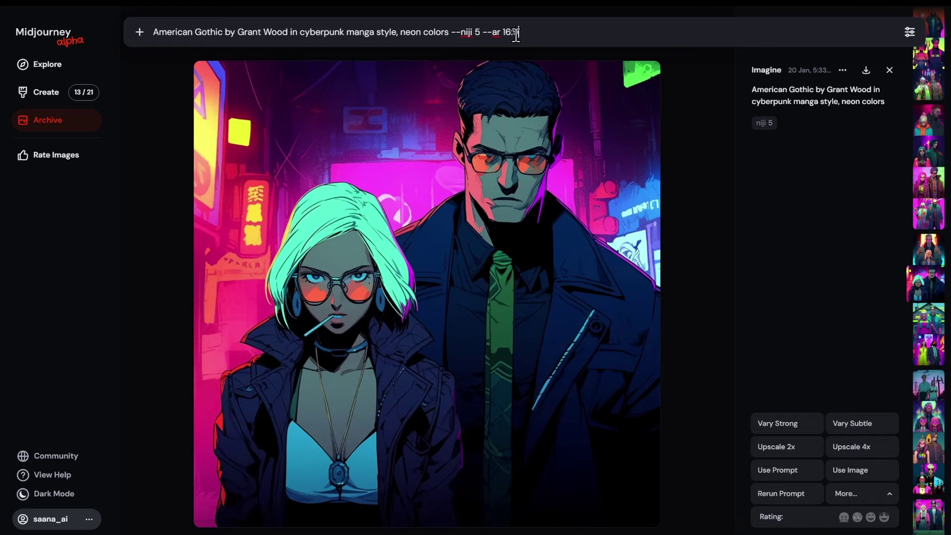
type("9")
- Examine further neon cyberpunk manga images in the archive, viewing the couple in front of the glowing crosses at full size
scroll(496, 281, "up", 1)
scroll(541, 283, "up", 1)
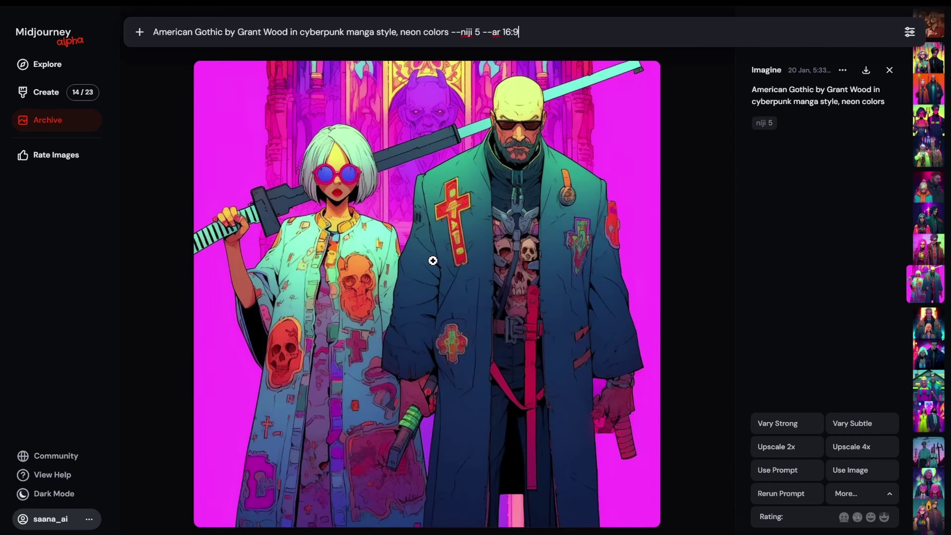
scroll(441, 264, "up", 1)
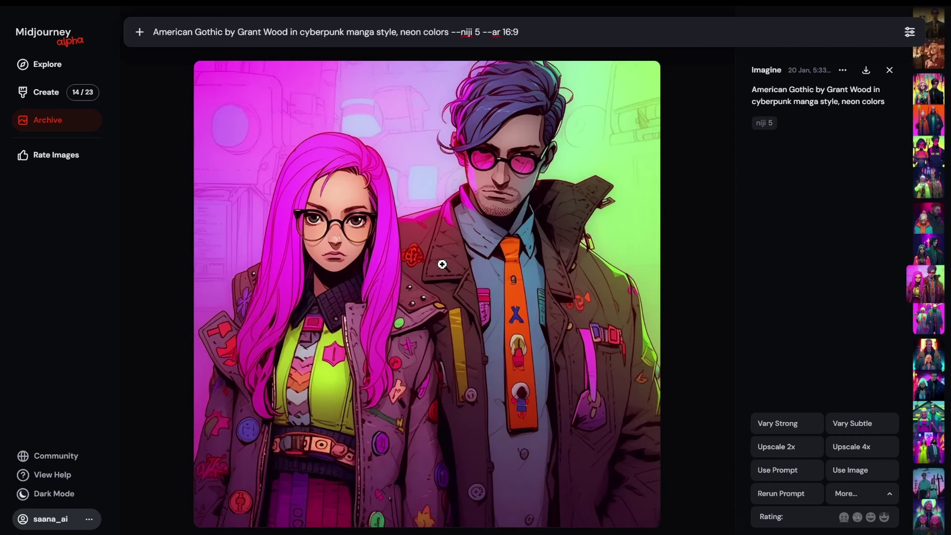
scroll(466, 266, "up", 1)
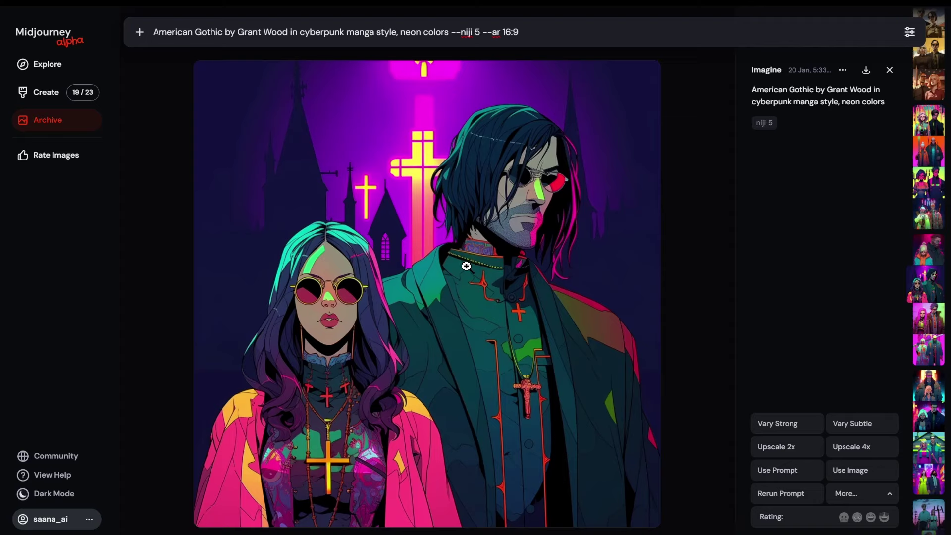
left_click(453, 261)
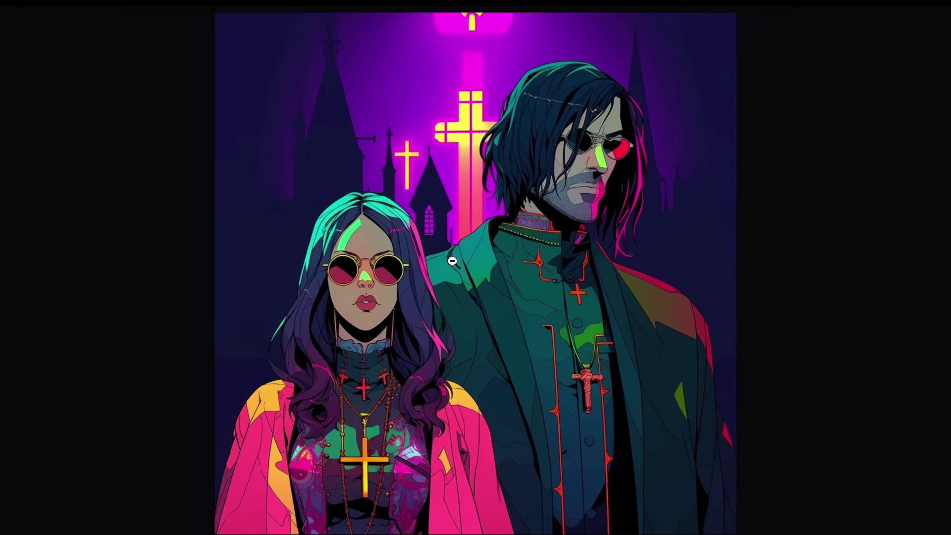
left_click(453, 261)
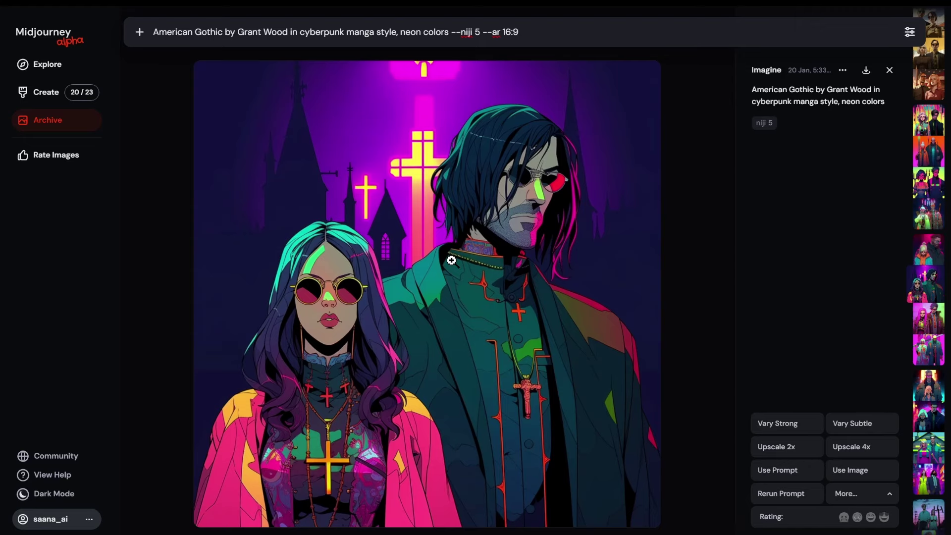
key("Down")
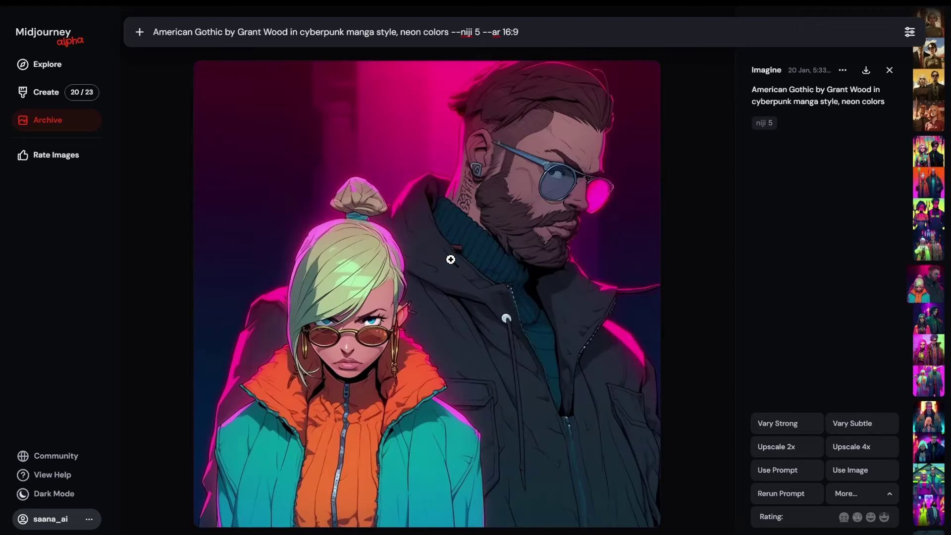
key("Down")
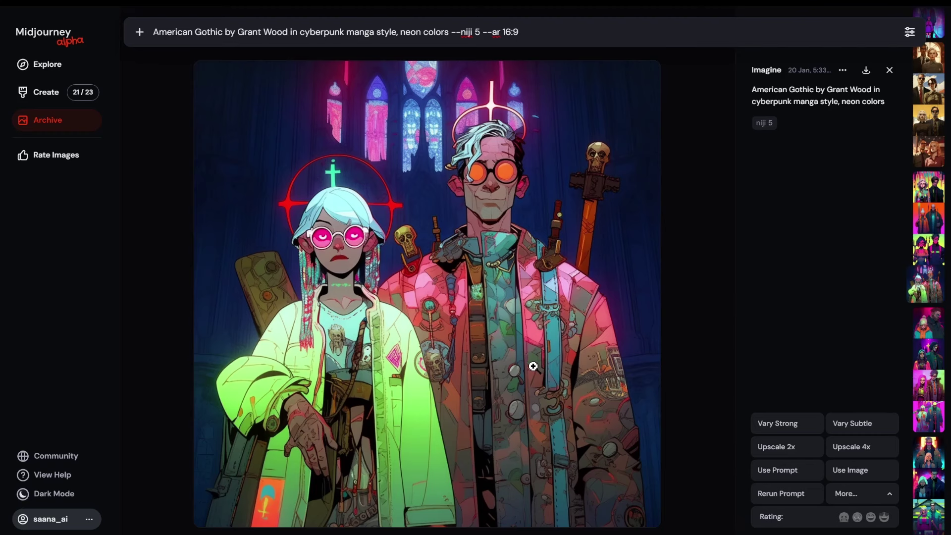
key("Down")
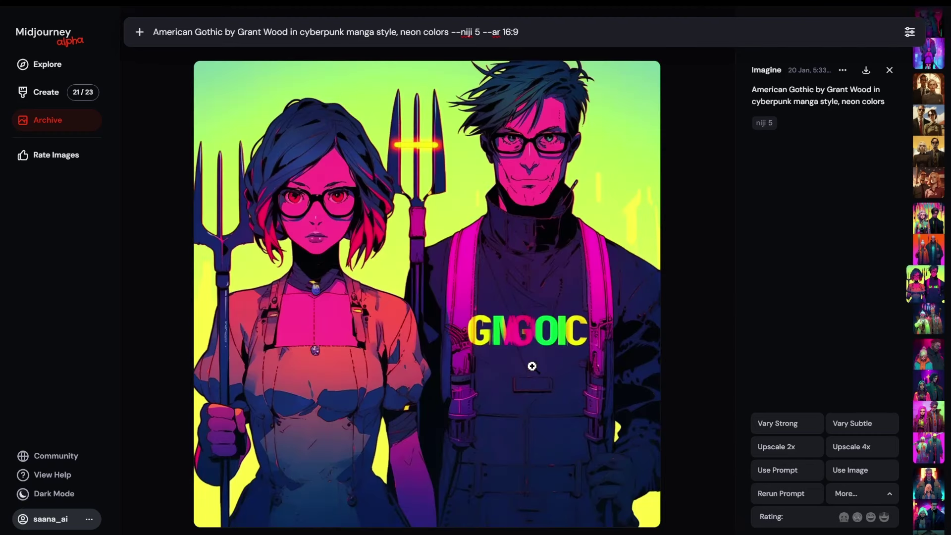
key("Down")
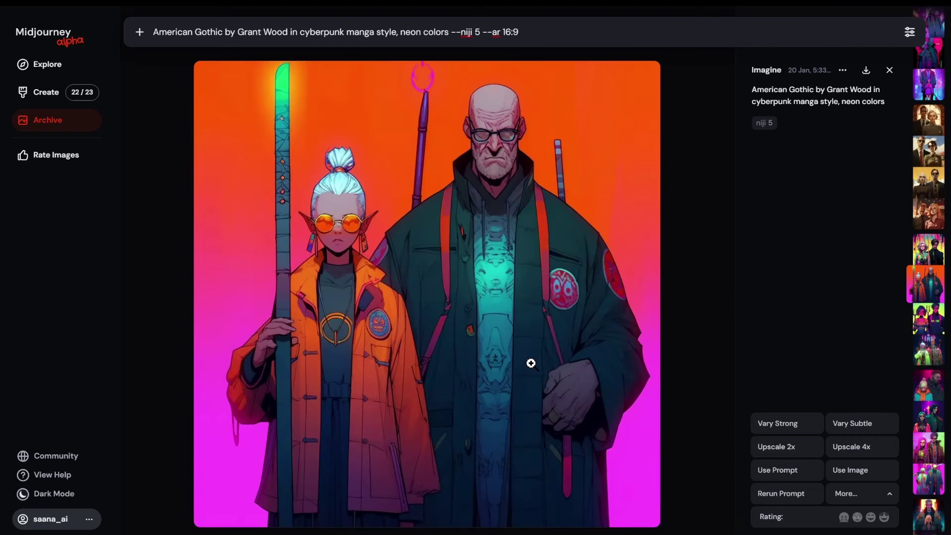
- Add ", minimalist" after "neon colors" in the 16:9 niji 5 prompt and generate a batch from it
key("Down")
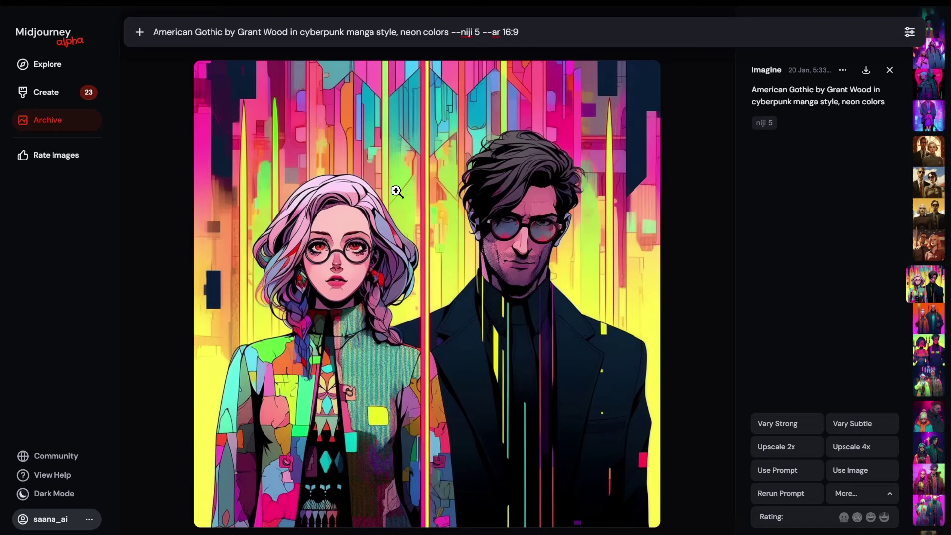
left_click(448, 30)
type(", minima")
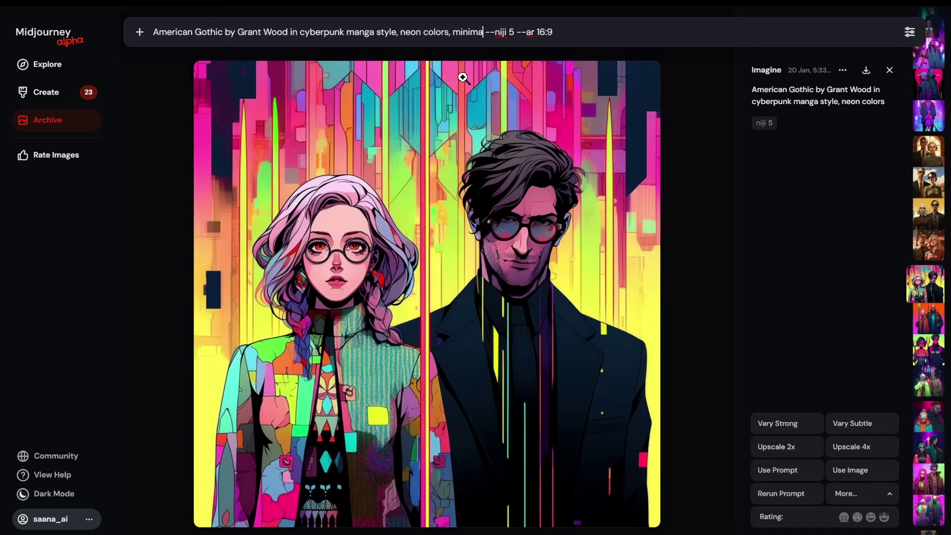
type("list")
key("BackSpace")
key("BackSpace")
key("BackSpace")
key("BackSpace")
type("l")
key("BackSpace")
key("BackSpace")
type("alist")
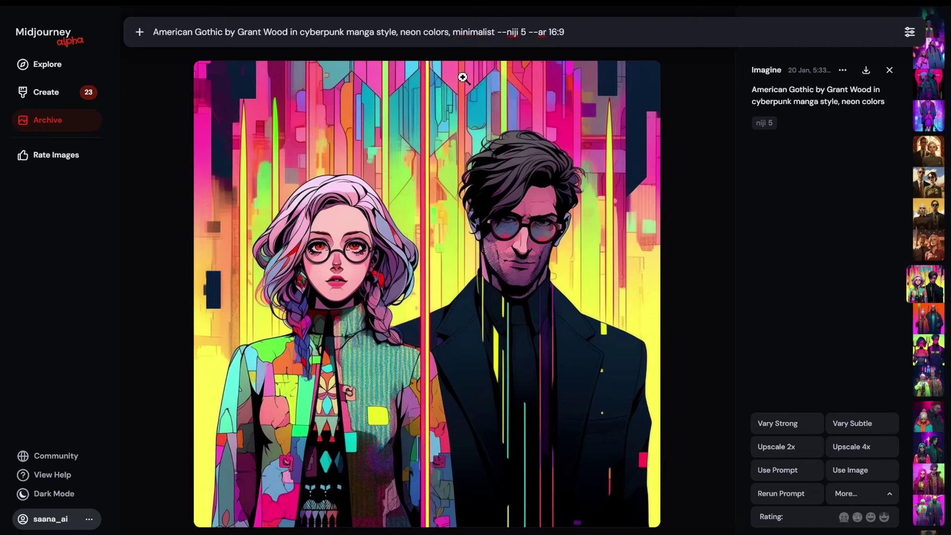
key("Return")
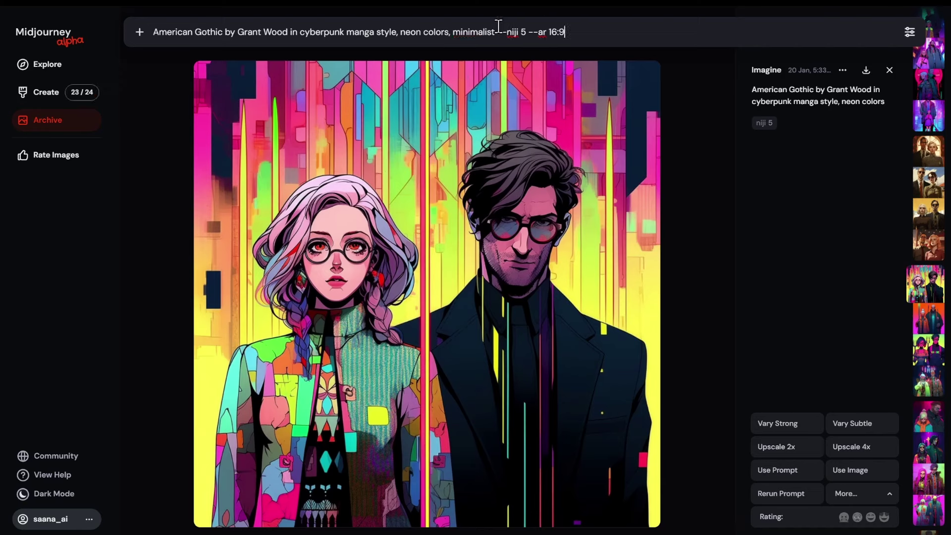
- Replace "minimalist" with "simple" in the prompt and generate another batch
left_click_drag(495, 29, 453, 31)
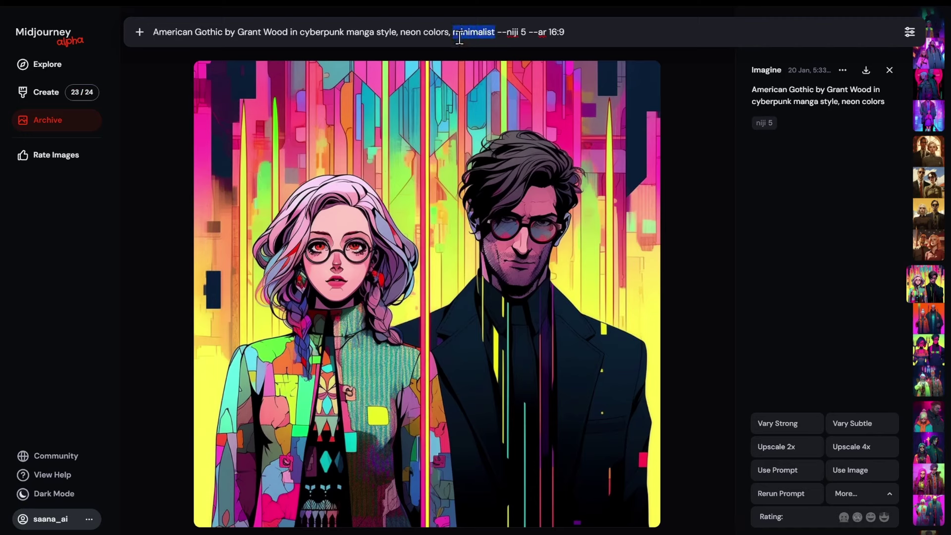
type("simple")
key("Return")
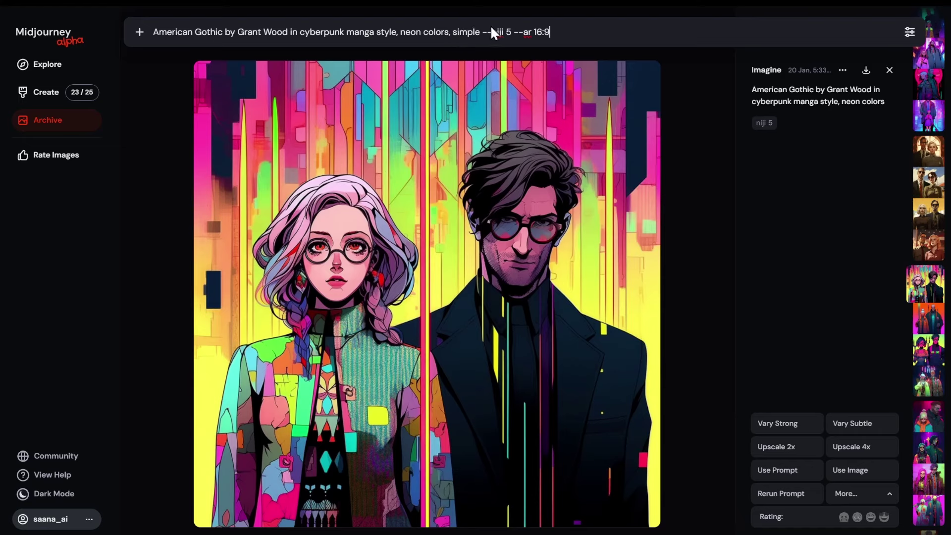
- Replace "simple" with "clean lines" in the prompt and generate a batch from it
left_click_drag(480, 33, 453, 32)
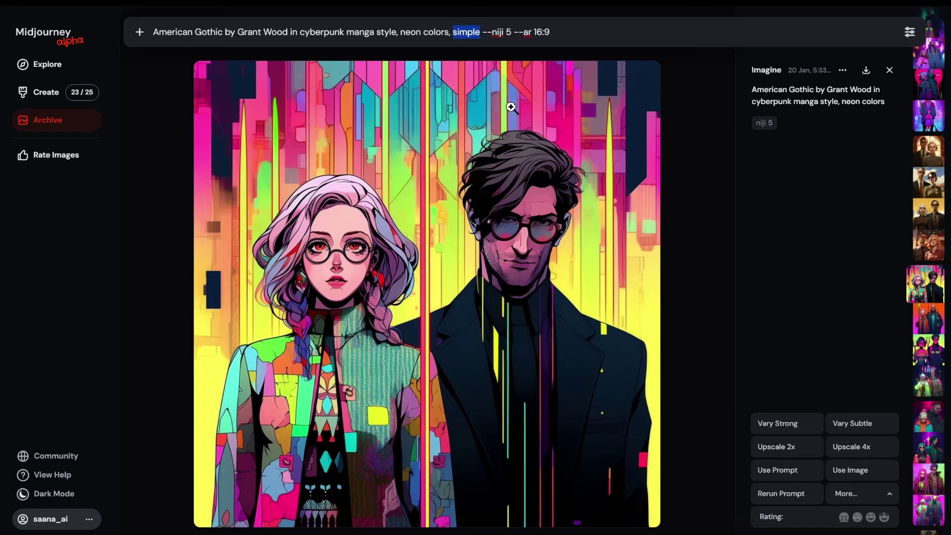
key("BackSpace")
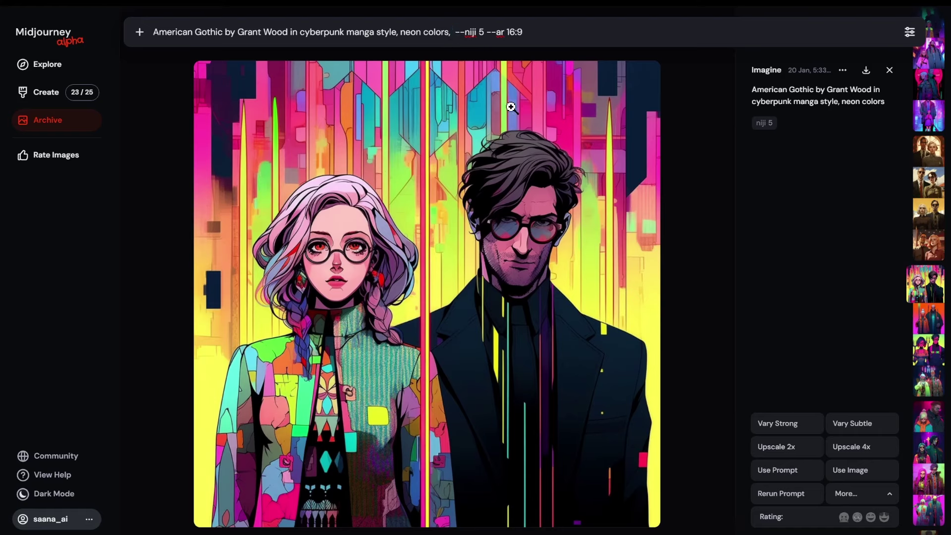
type("clean lines")
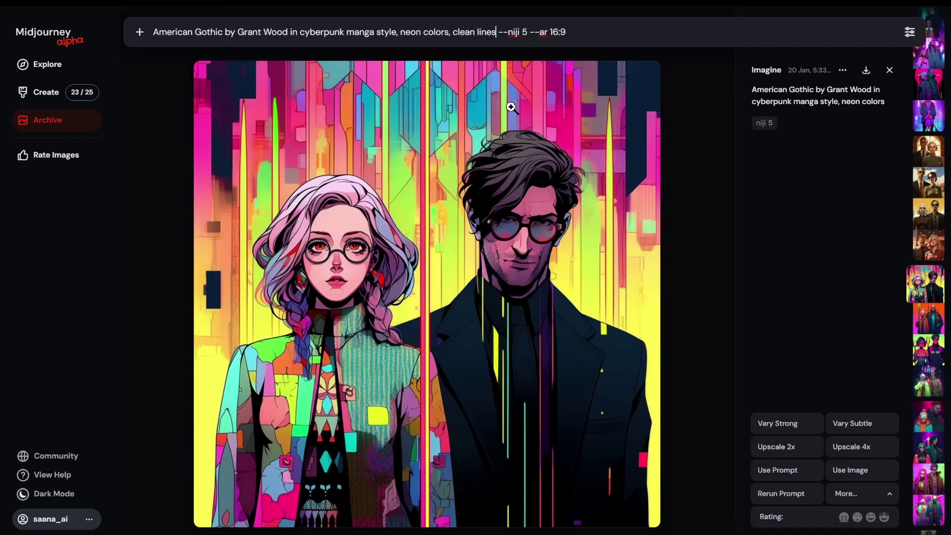
key("Return")
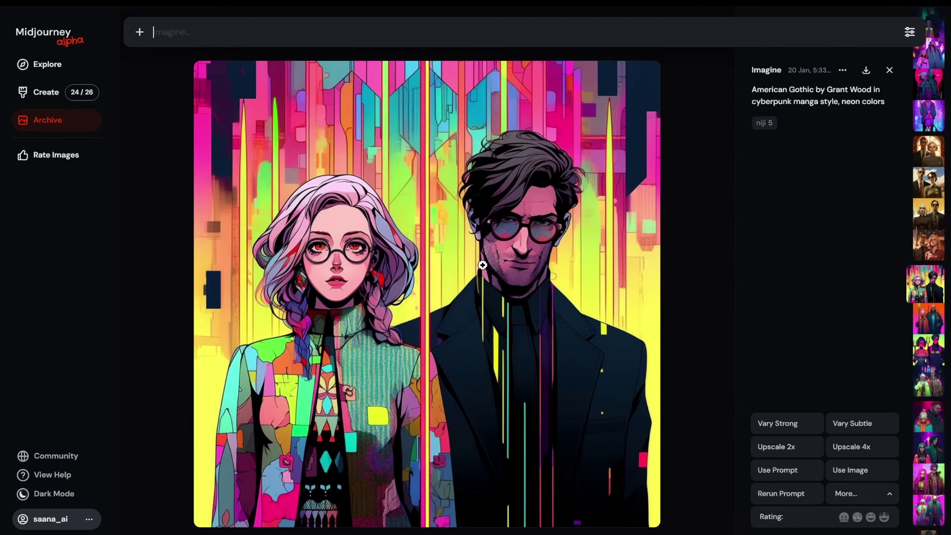
- Review the four American Gothic images made with stylize 500, comparing them with the neon niji 5 results
key("Up")
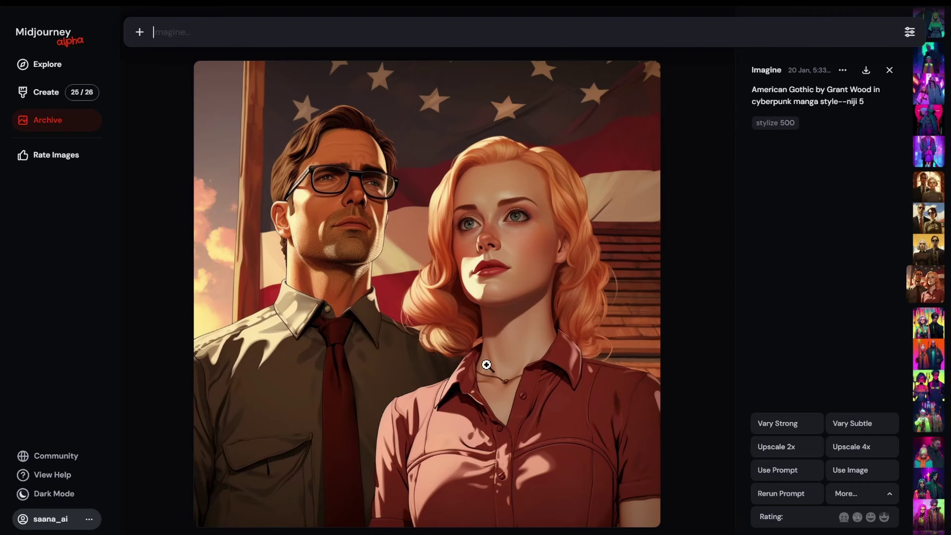
scroll(502, 247, "up", 1)
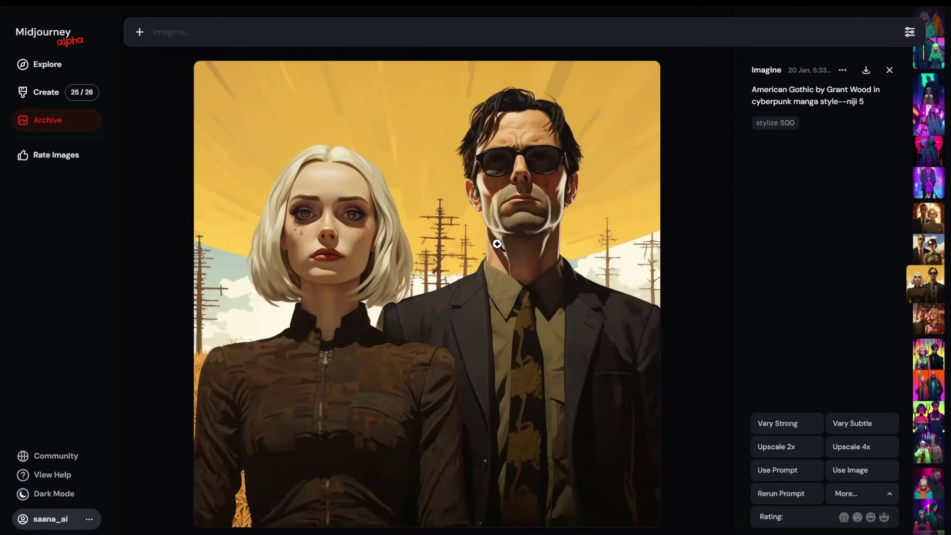
scroll(601, 252, "up", 1)
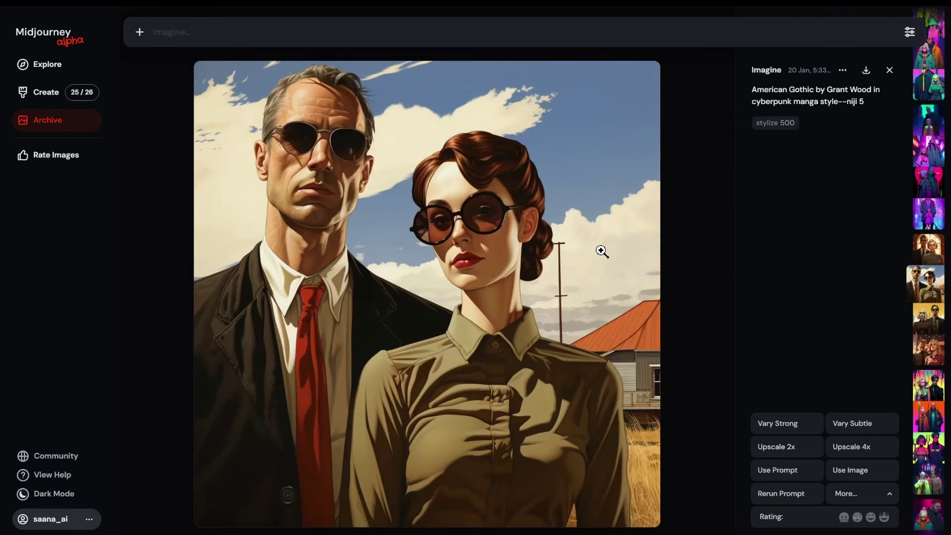
scroll(601, 252, "up", 1)
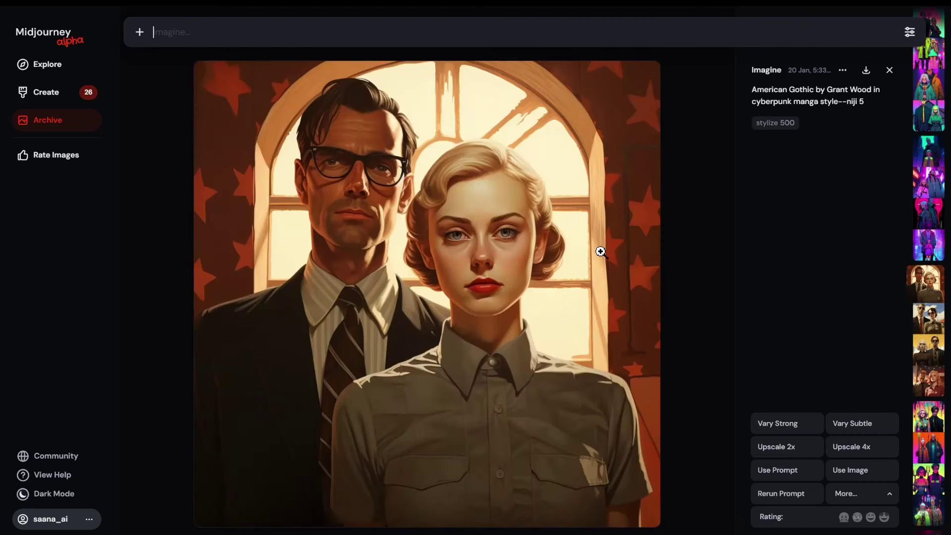
scroll(601, 251, "up", 1)
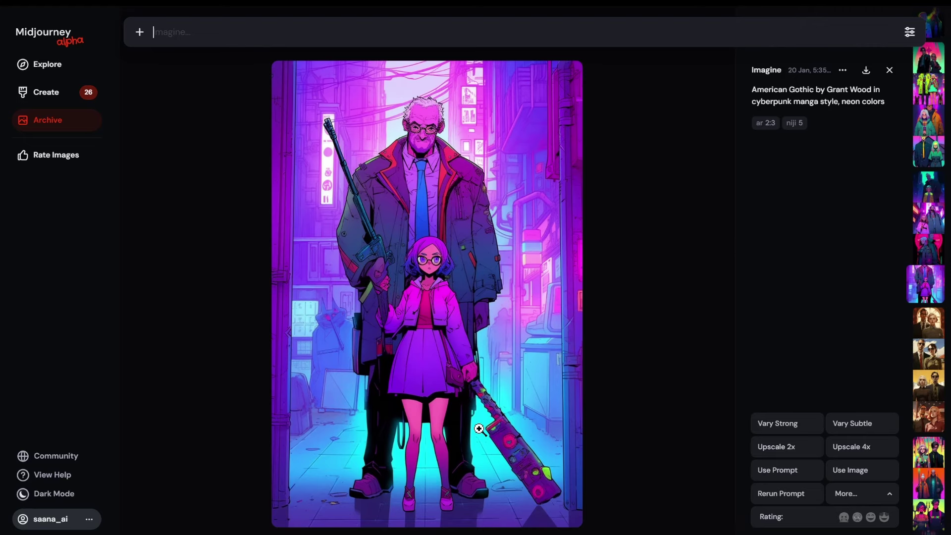
- Examine the 2:3 neon cyberpunk manga images one after another, comparing compositions, backgrounds and colors
key("Up")
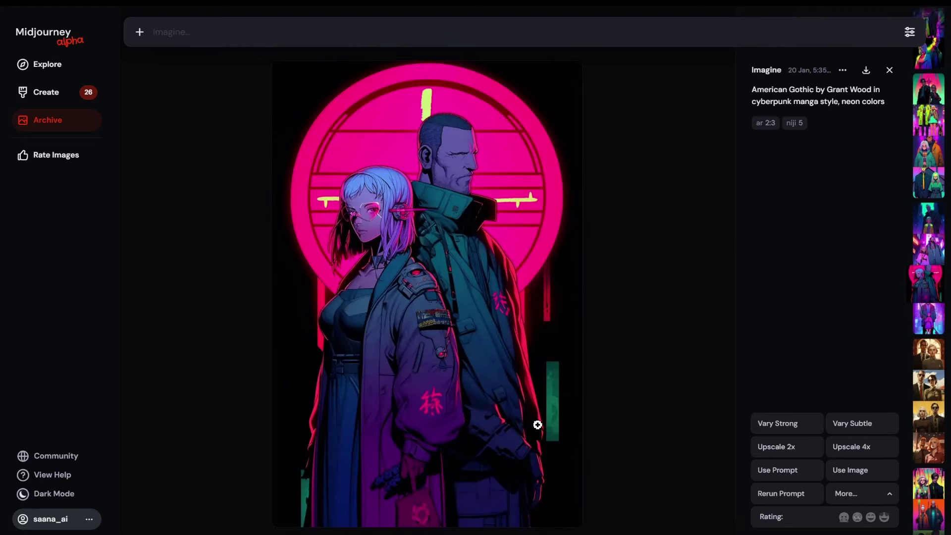
key("Up")
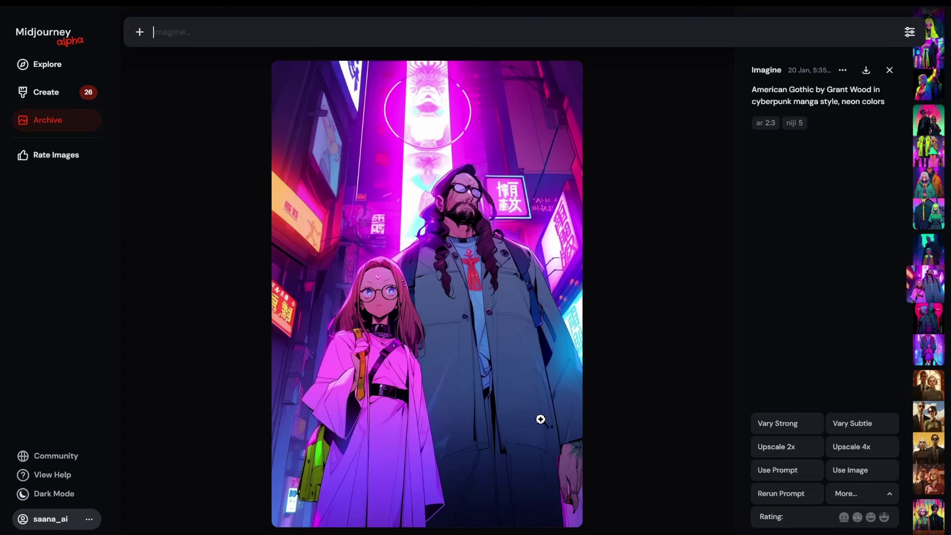
key("Up")
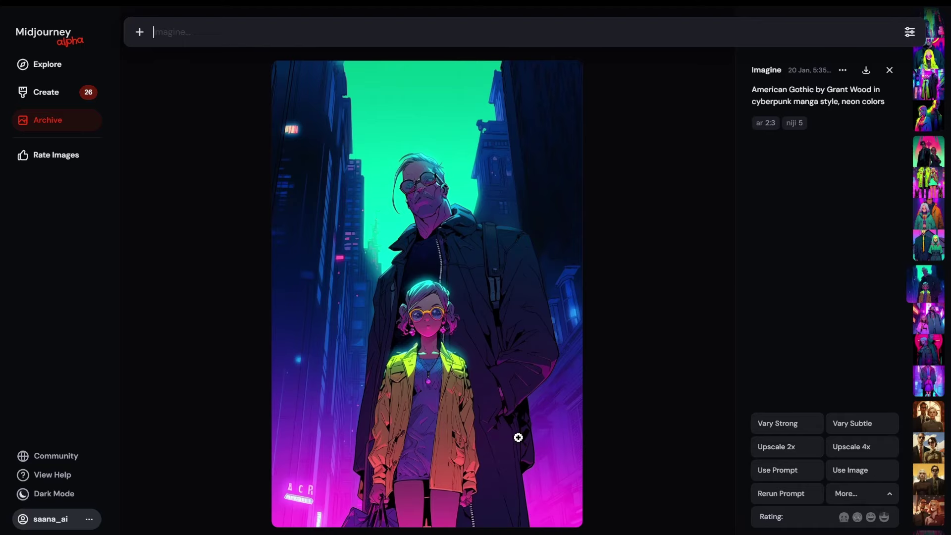
key("Up")
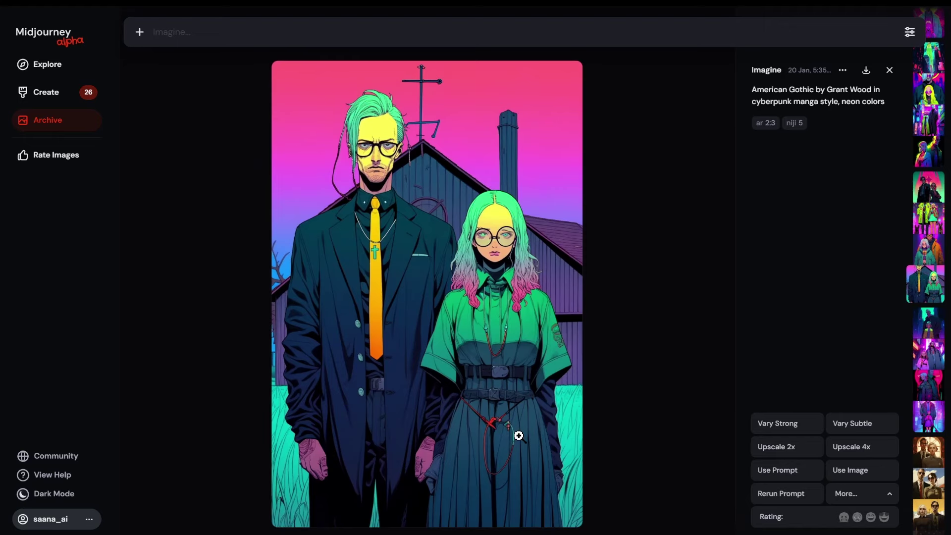
key("Up")
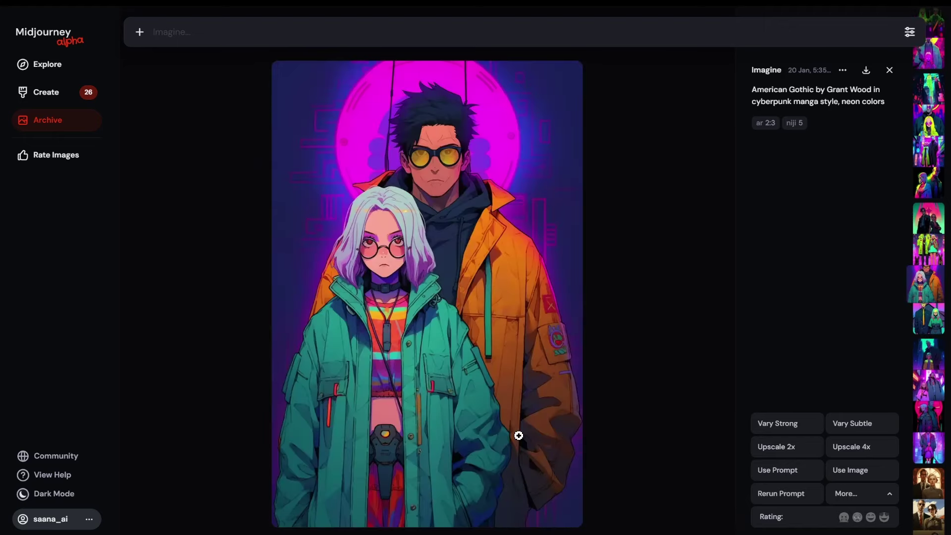
key("Up")
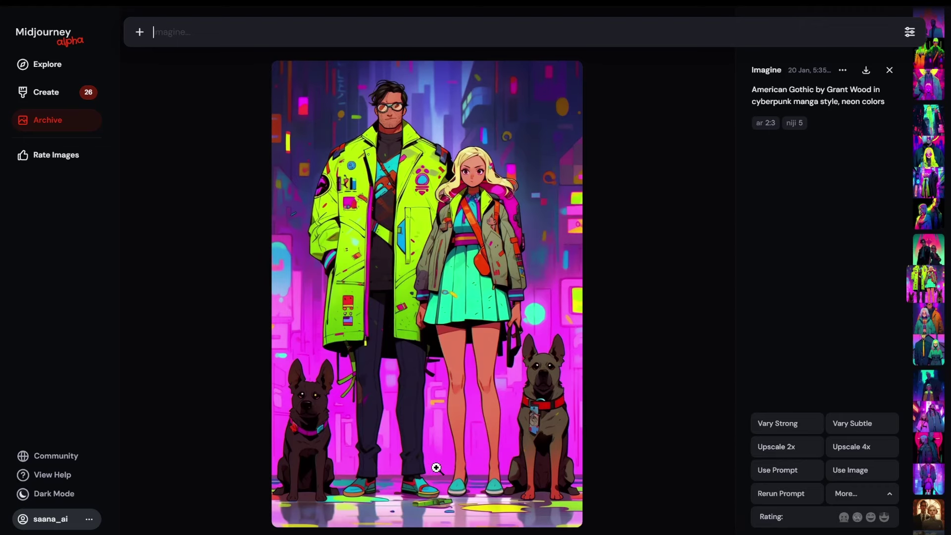
key("Up")
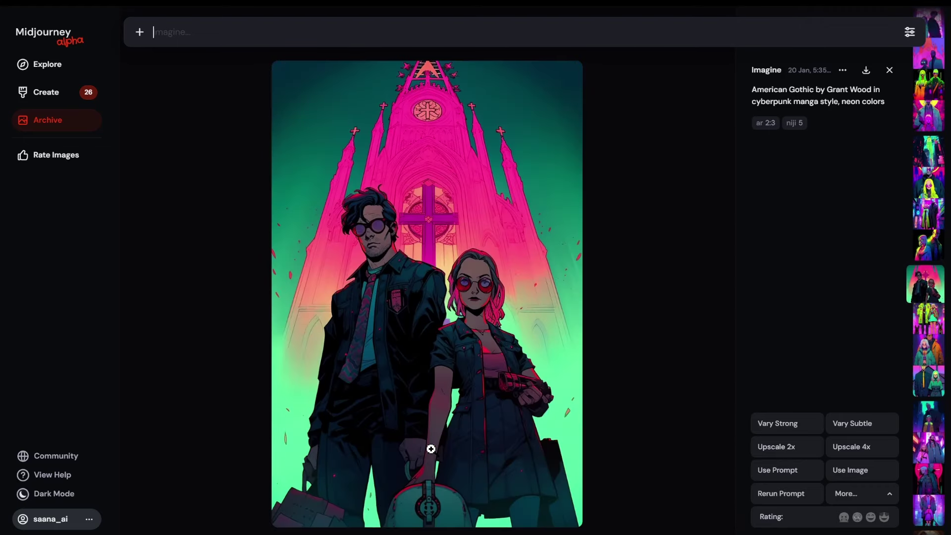
key("Up")
key("Up")
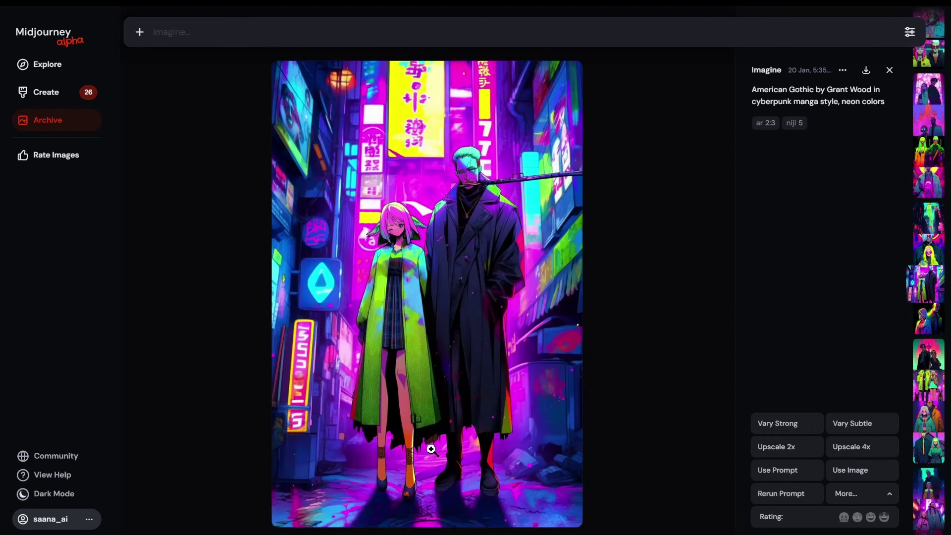
key("Up")
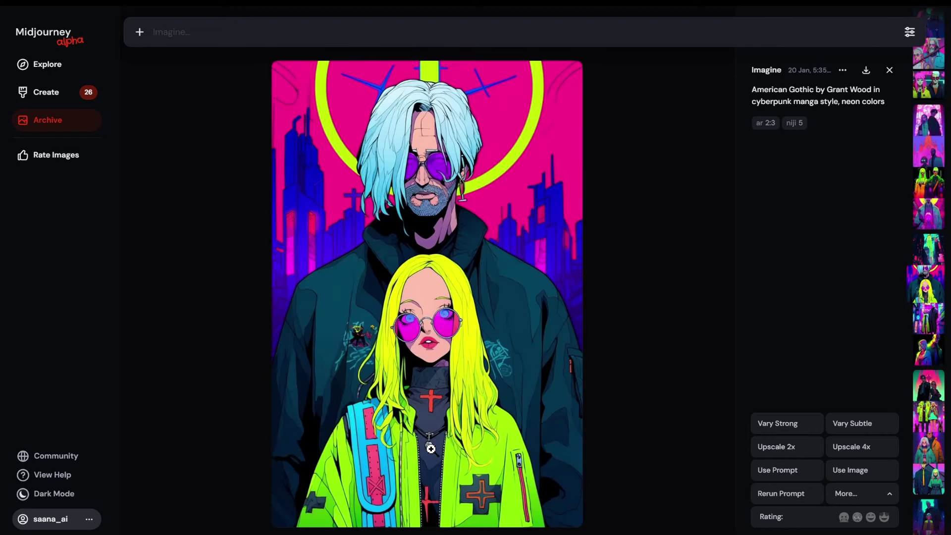
key("Up")
key("Down")
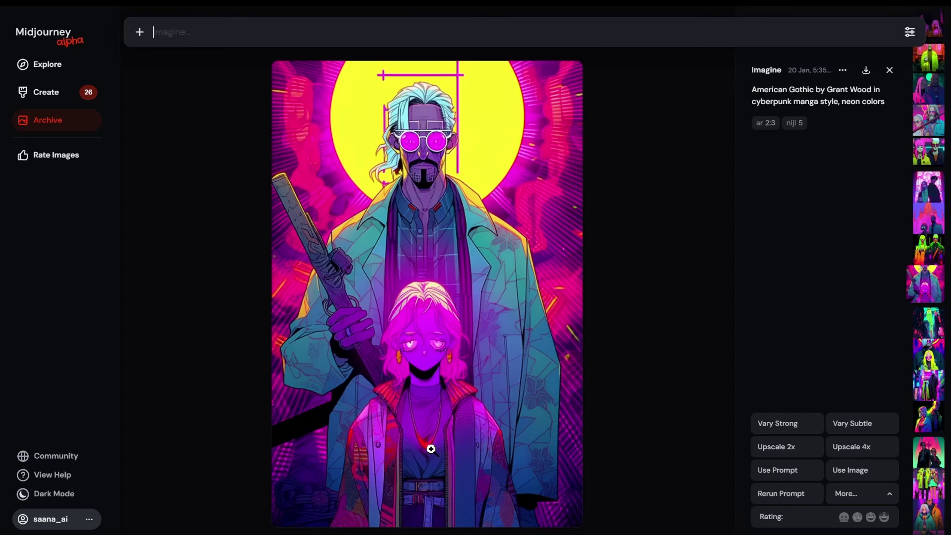
key("Up")
key("Up")
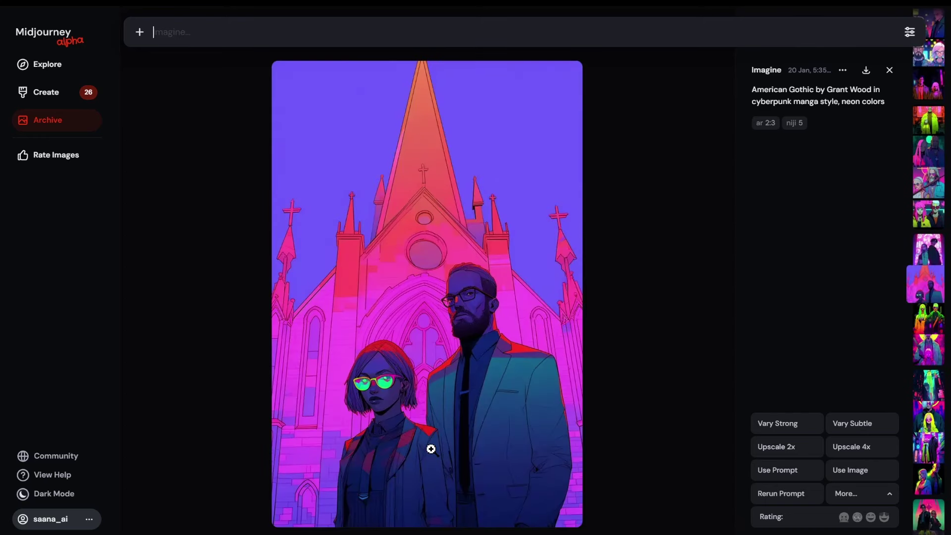
key("Up")
- Examine the 3:2 neon cyberpunk manga images, comparing how the couple is framed in landscape format
key("Up")
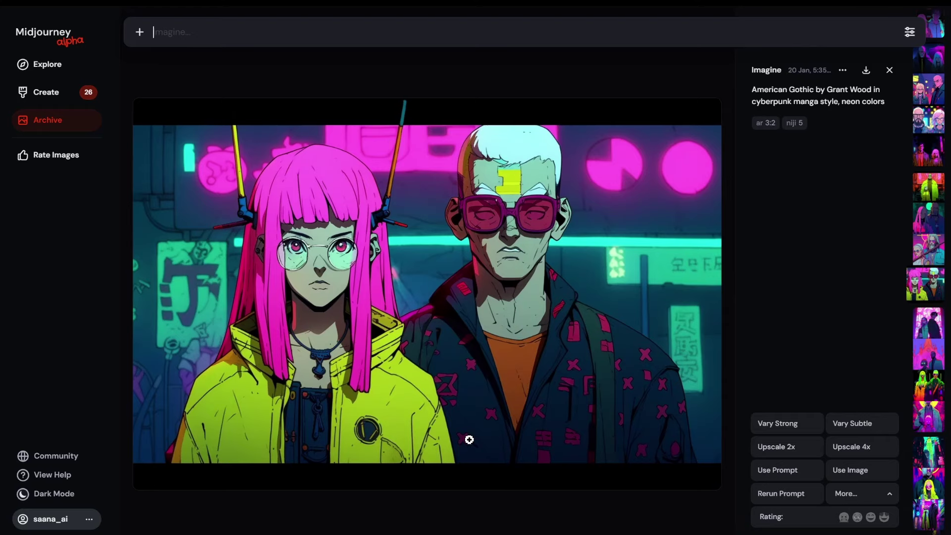
key("Up")
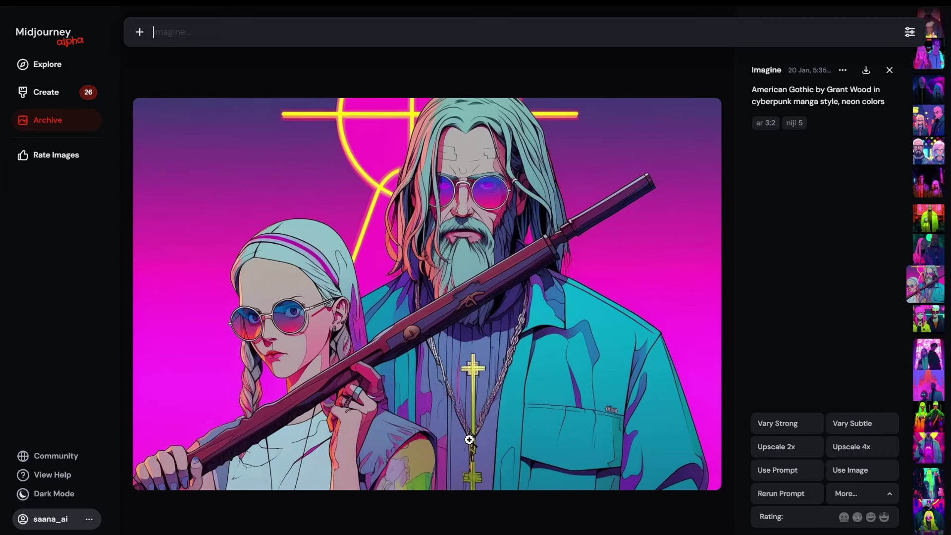
key("Up")
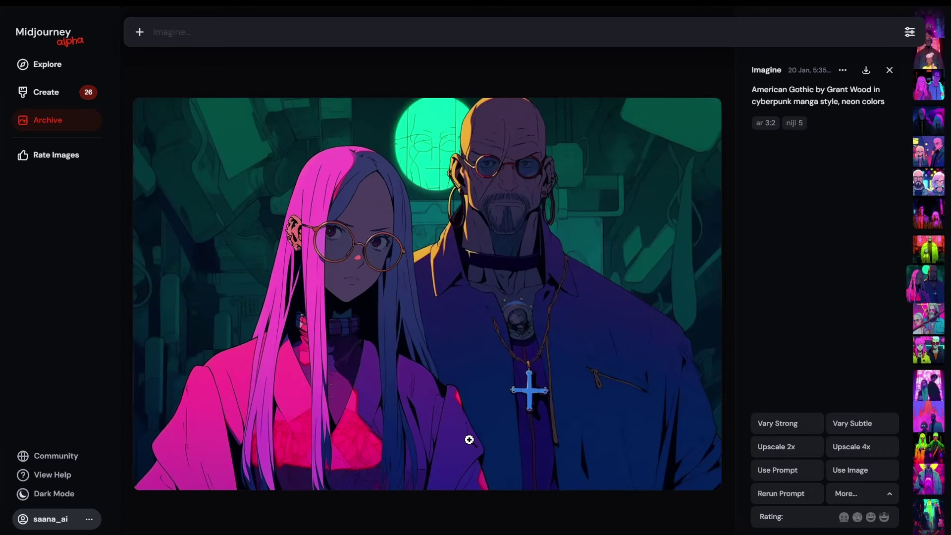
key("Up")
key("Up")
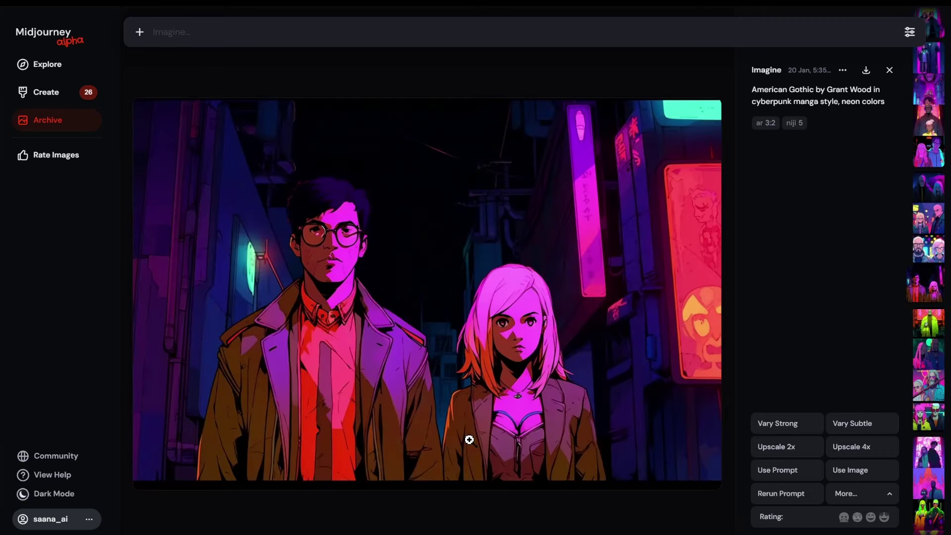
key("Up")
key("Up")
key("Up")
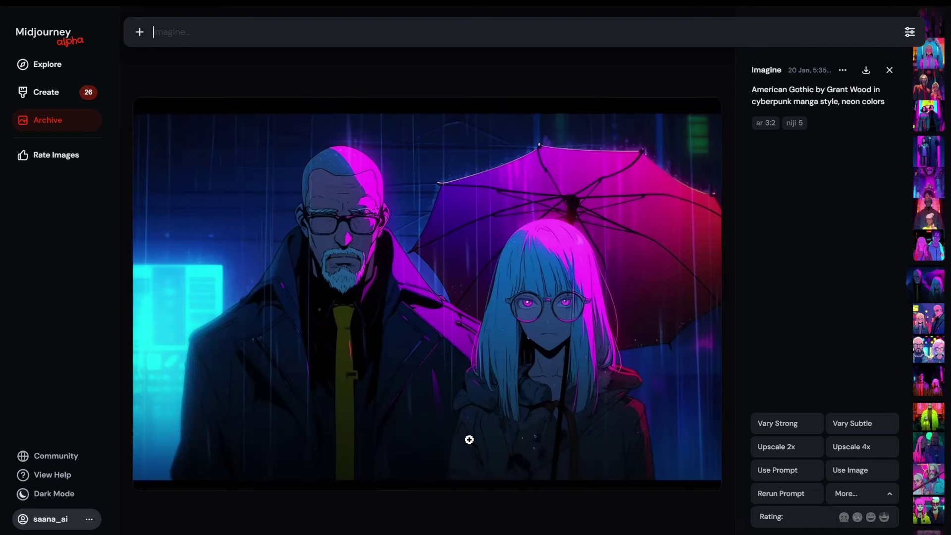
- Examine the 9:16 neon cyberpunk manga images, comparing how the couple and background fill the tall format
key("Up")
key("Up")
key("Up")
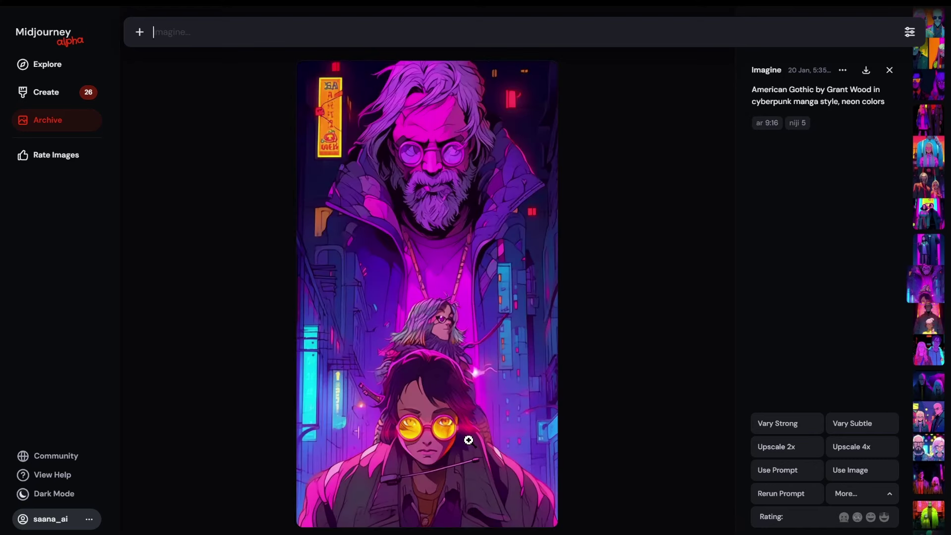
key("Up")
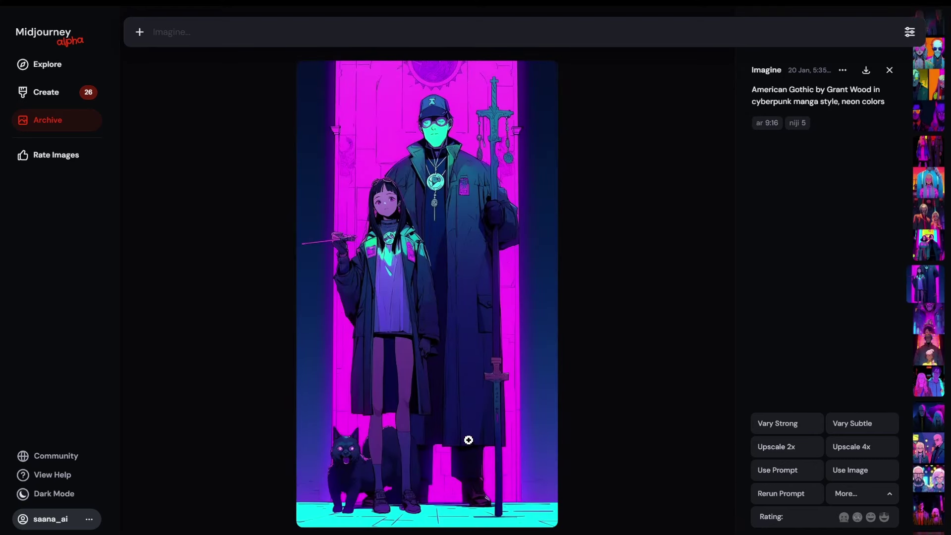
key("Up")
key("Up")
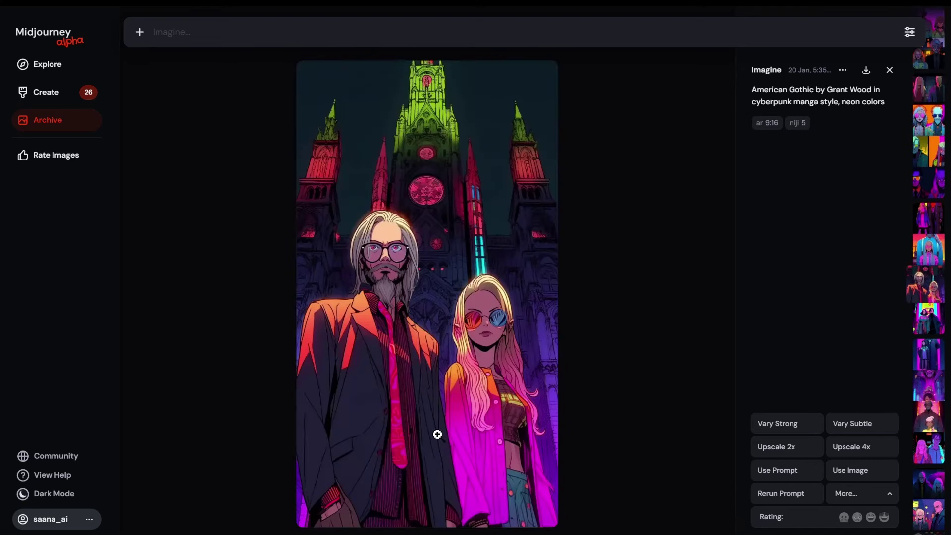
key("Up")
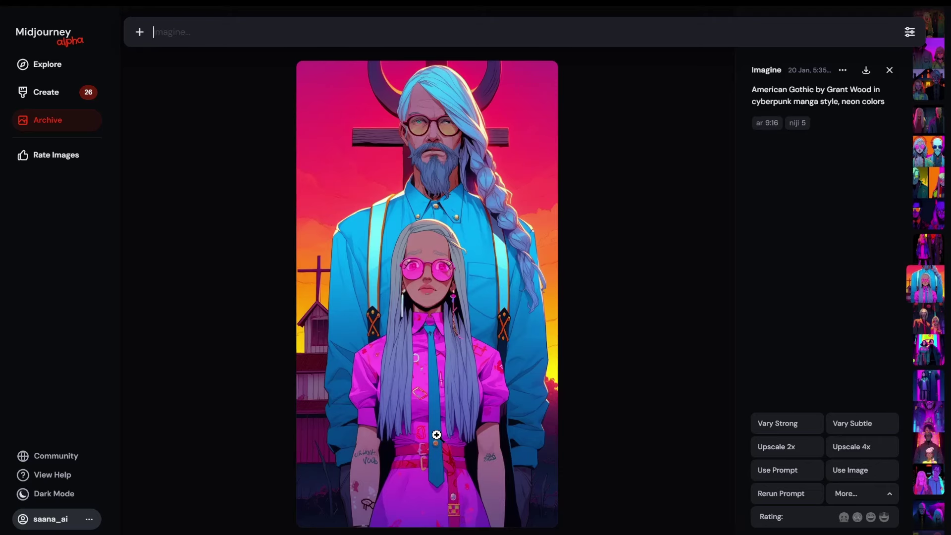
- Examine the 16:9 neon cyberpunk manga images one by one, comparing how the couple and background fill the wide format
key("Up")
key("Up")
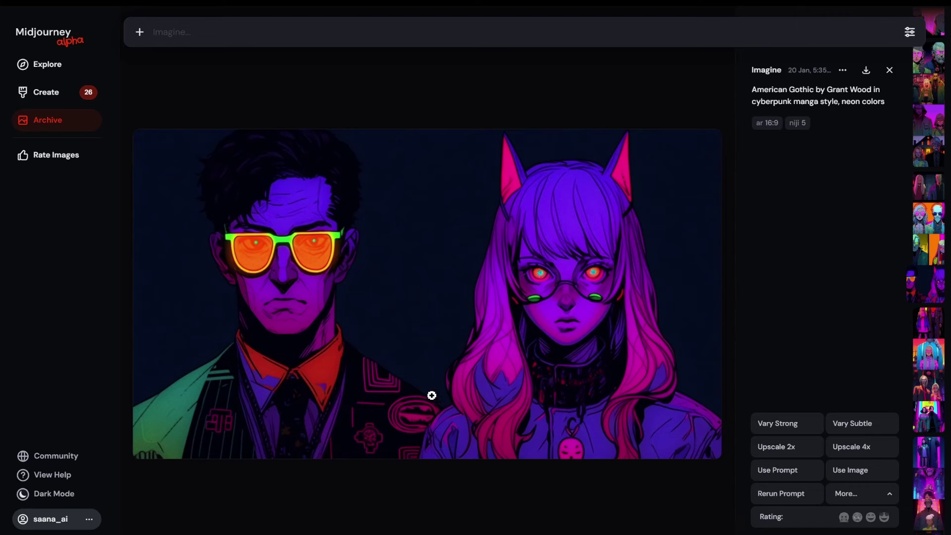
key("Up")
key("Up")
key("Up")
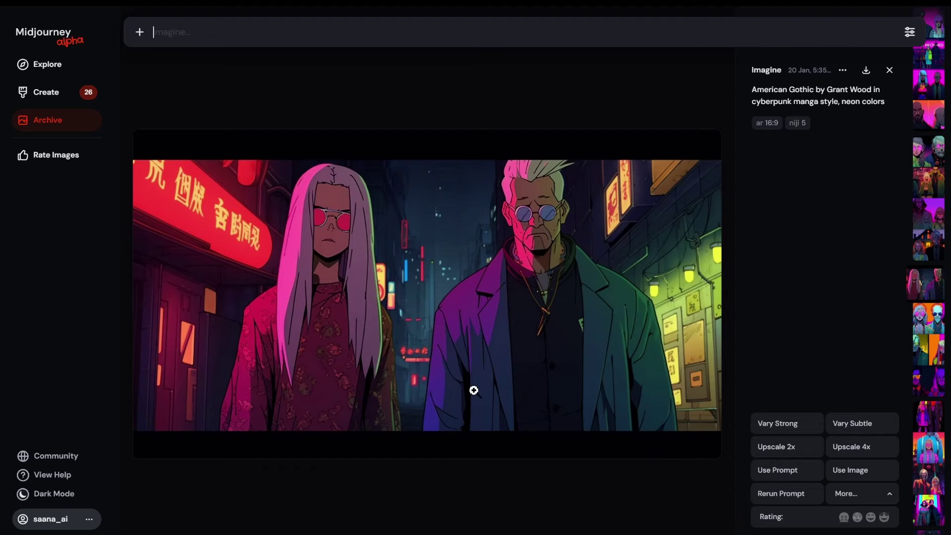
key("Up")
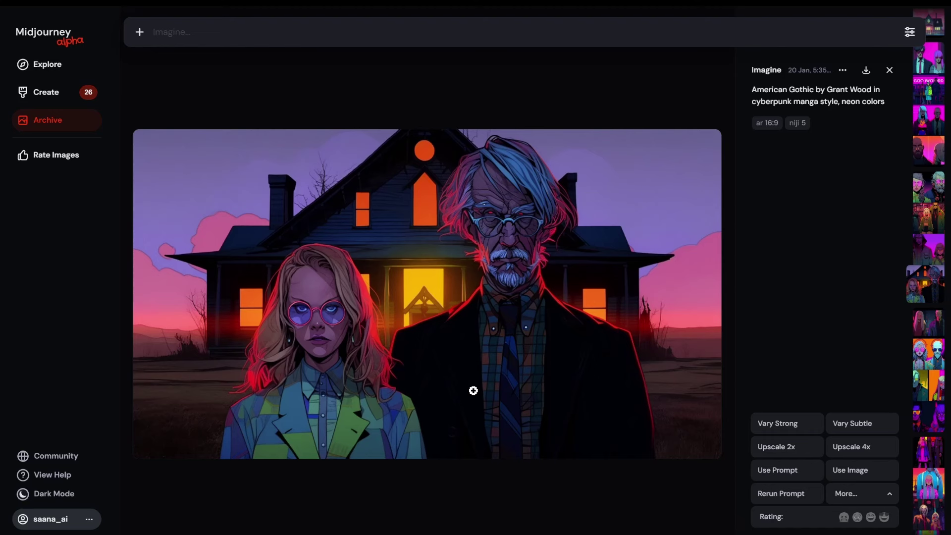
key("Up")
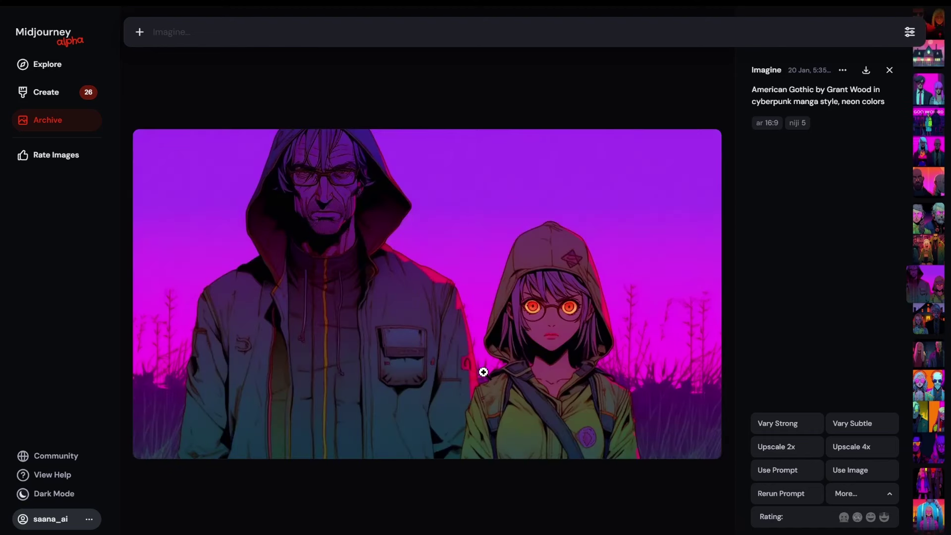
key("Up")
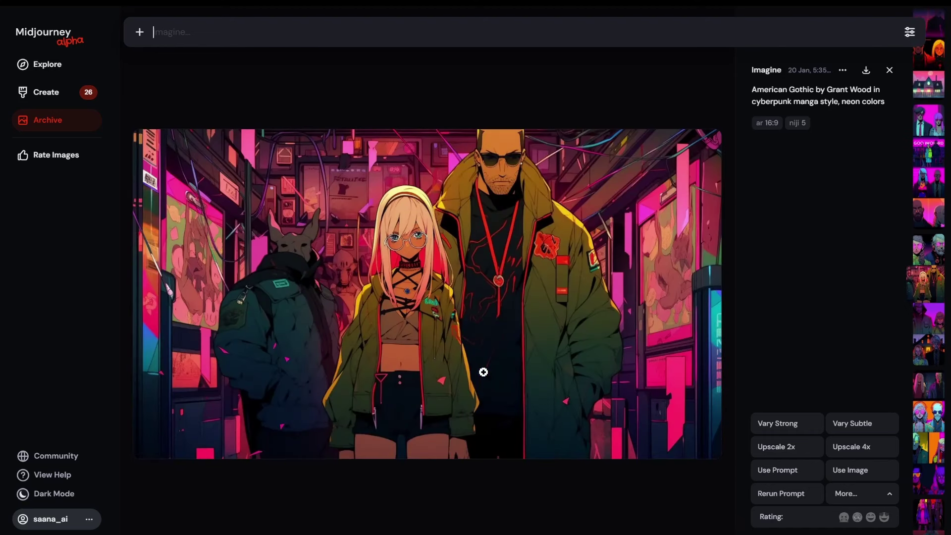
key("Up")
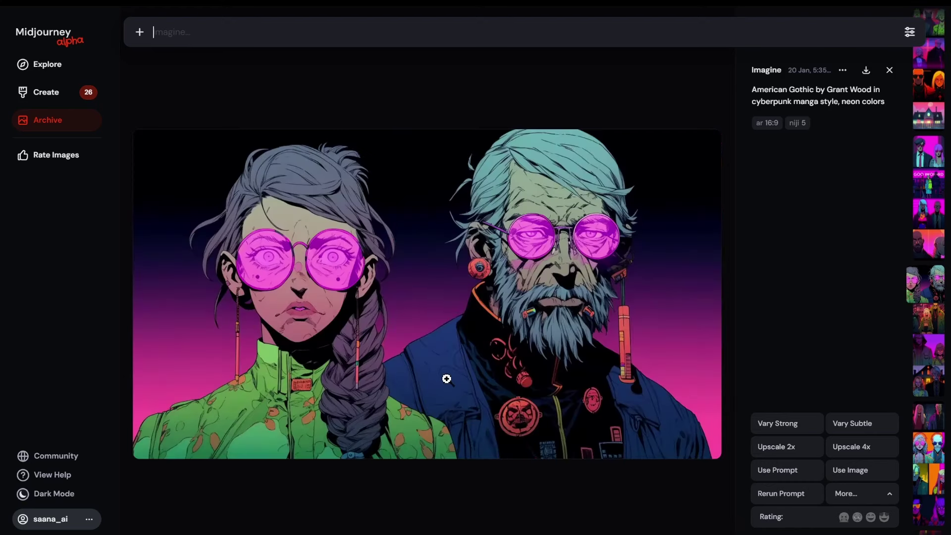
- Examine the 16:9 images made with the added words minimalist, simple and clean lines, comparing detail, backgrounds and composition
key("Up")
key("Up")
key("Up")
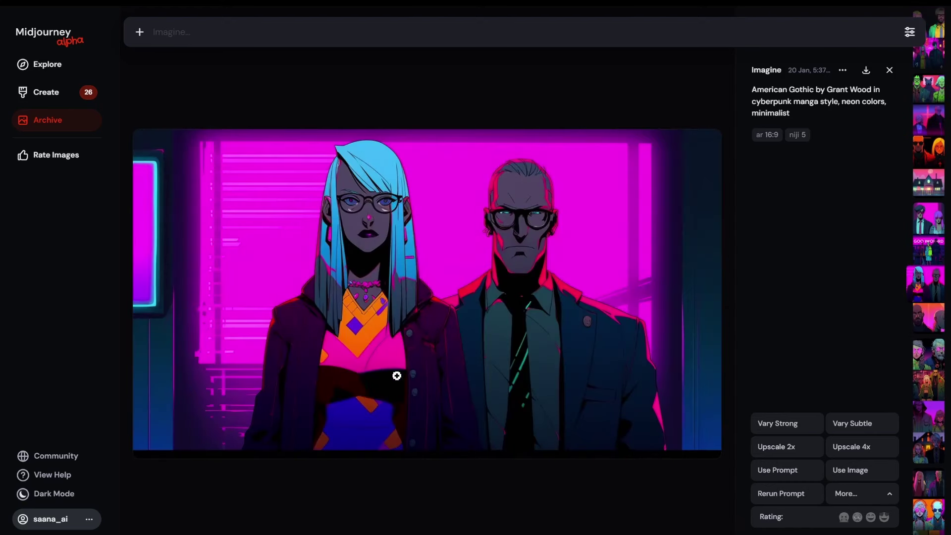
key("Up")
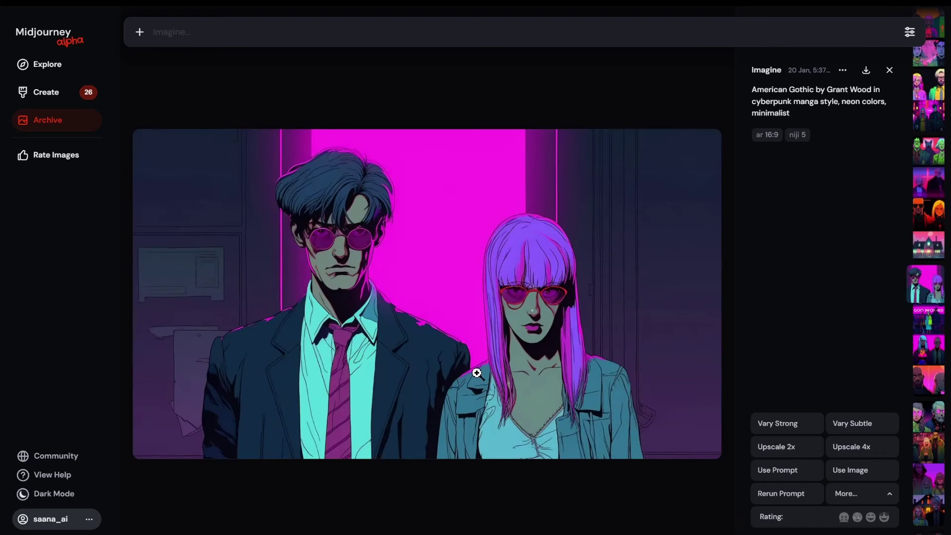
key("Up")
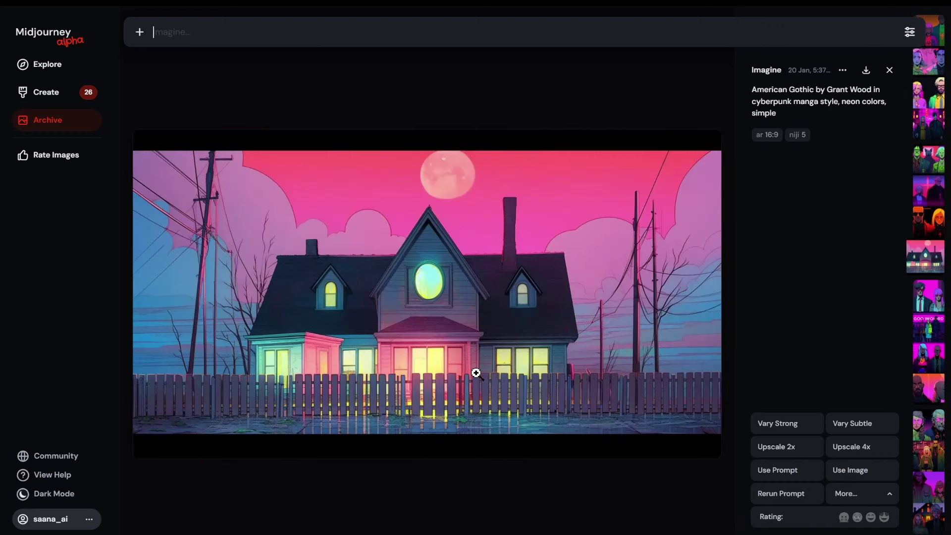
key("Up")
key("Up")
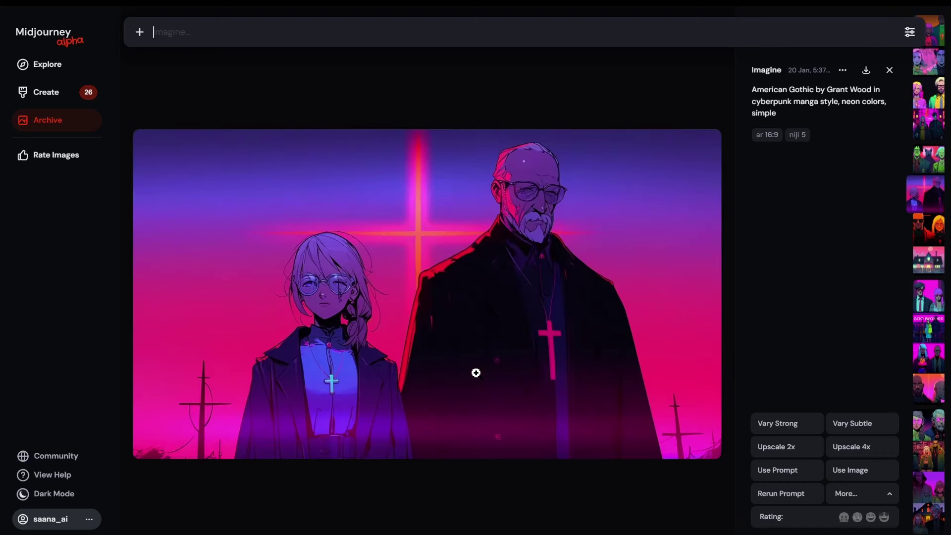
key("Up")
key("Up")
key("Up")
key("Up")
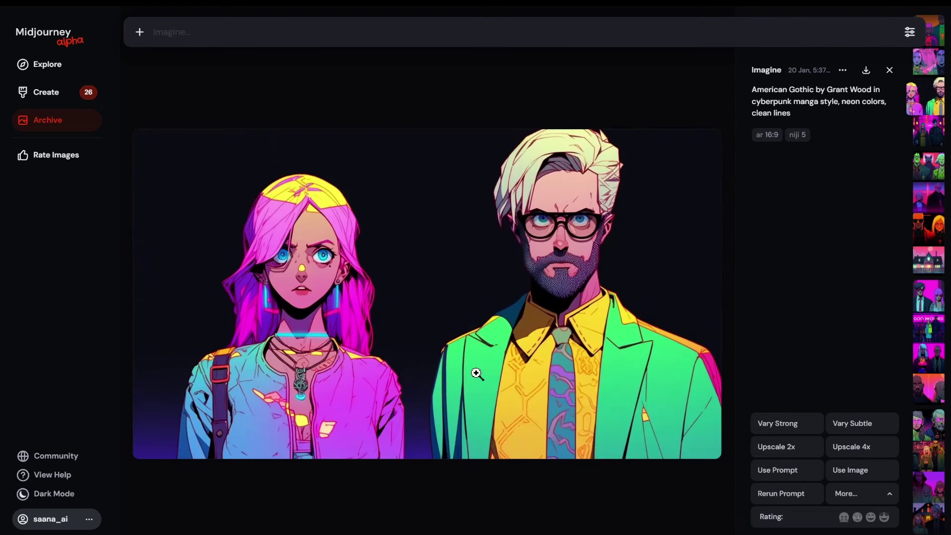
key("Up")
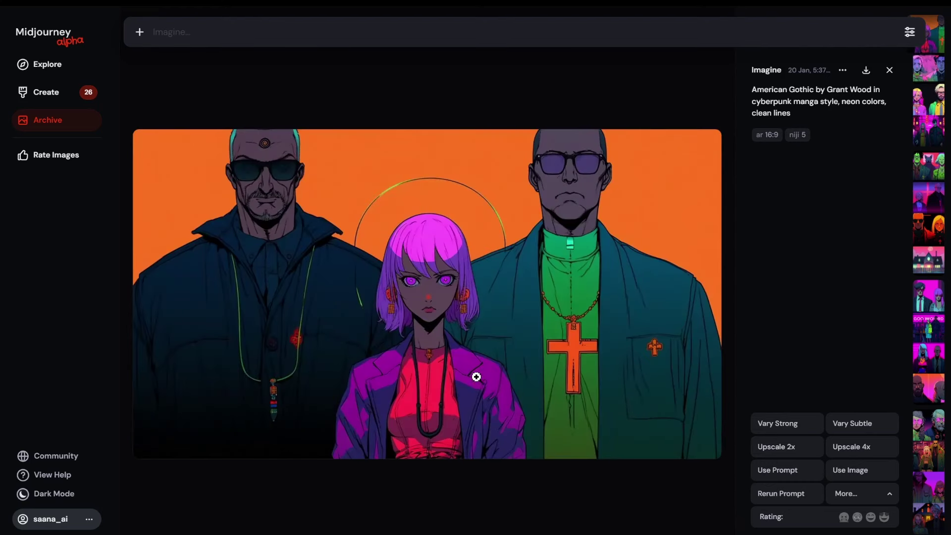
- Reuse the clean lines prompt with the aspect ratio set to 3:2, generate images and rerun the same prompt
left_click(768, 471)
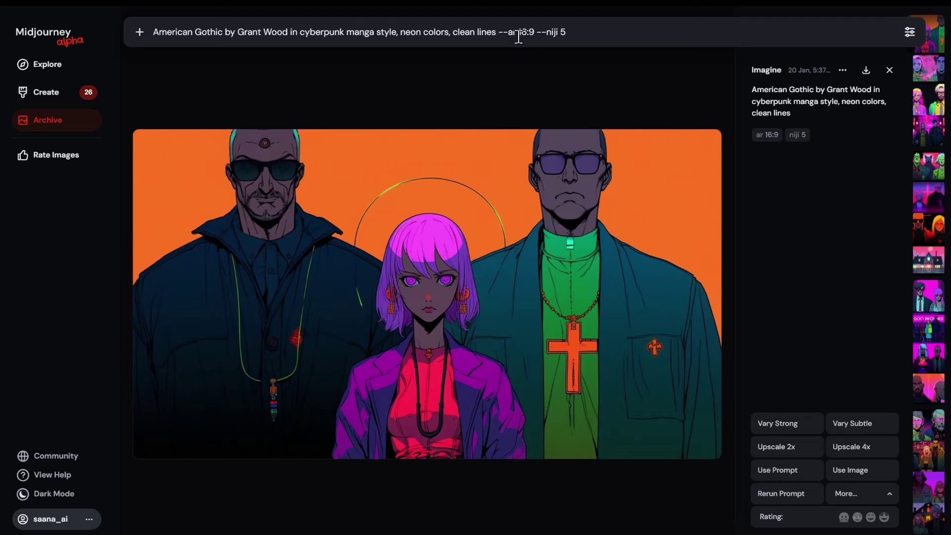
key("BackSpace")
key("BackSpace")
key("BackSpace")
key("BackSpace")
type("3:2")
key("Return")
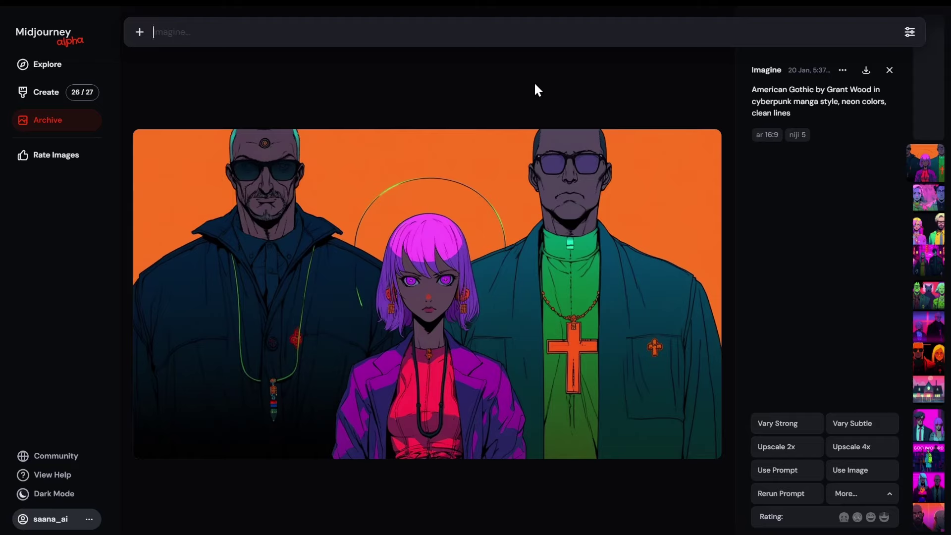
key("Up")
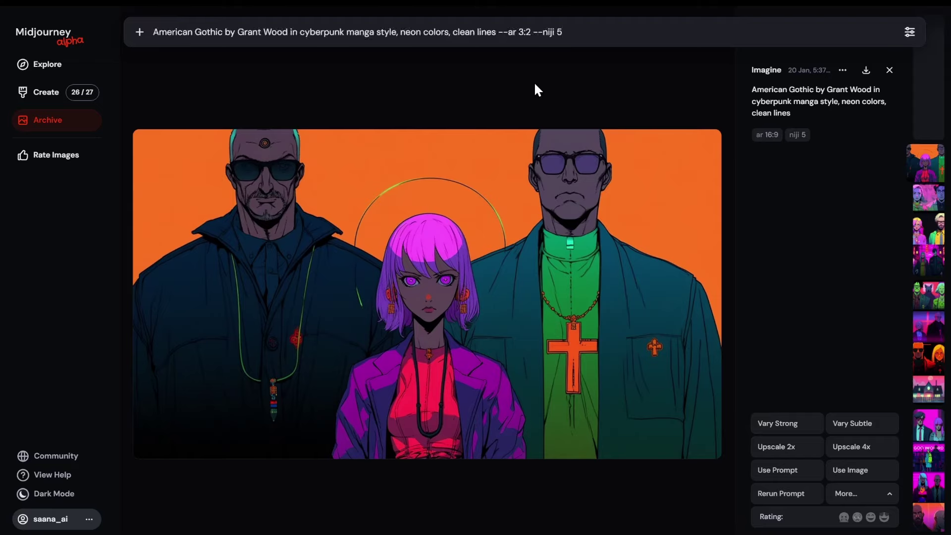
key("Return")
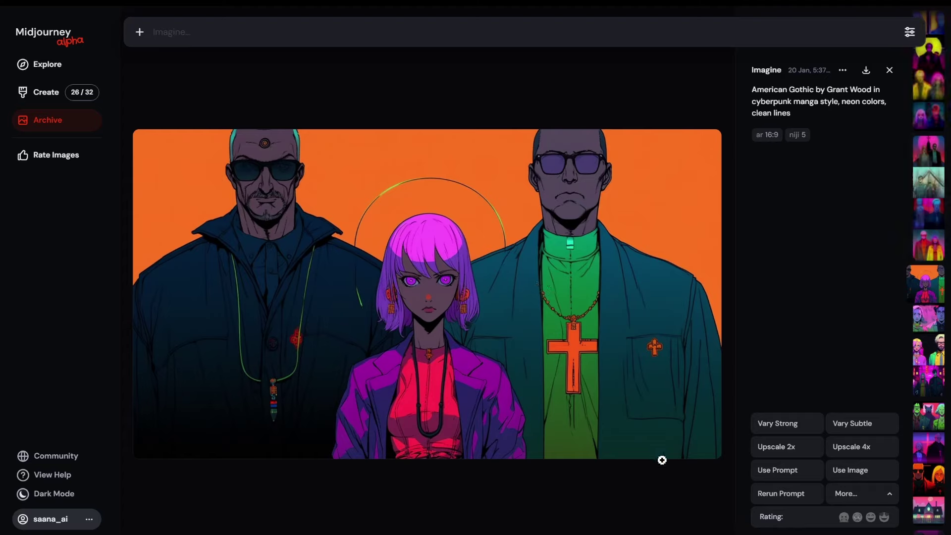
- Load the clean lines prompt again for editing and set its aspect ratio to 3:2
left_click(768, 470)
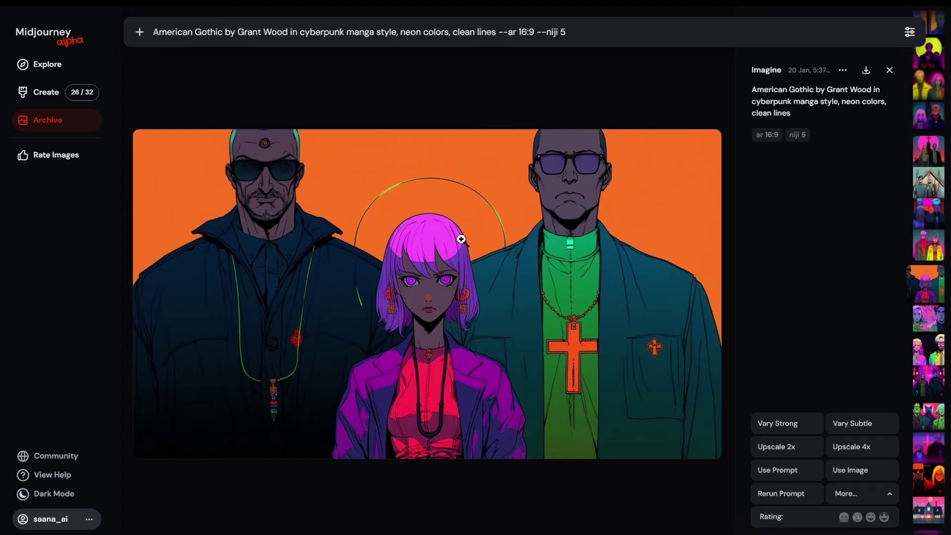
left_click(518, 32)
key("Delete")
key("Delete")
key("Delete")
key("Delete")
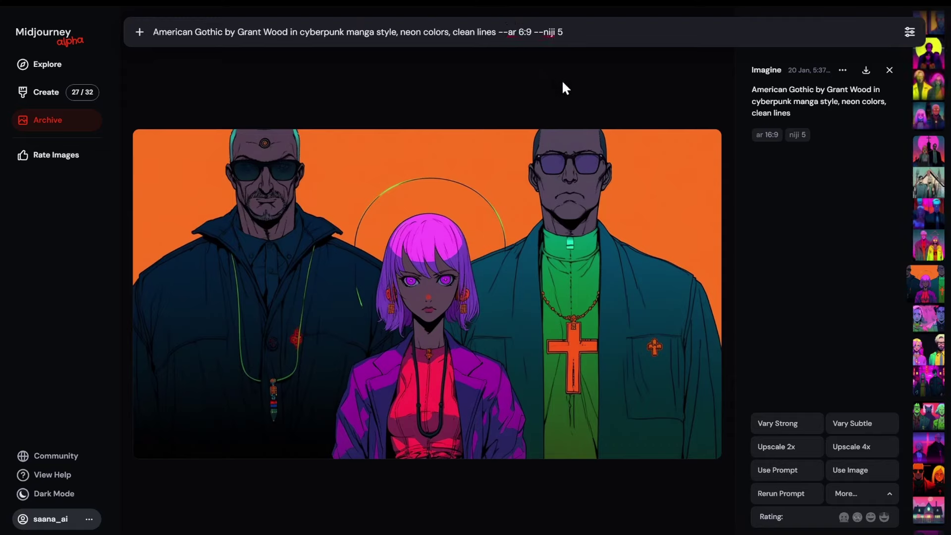
type("3:2")
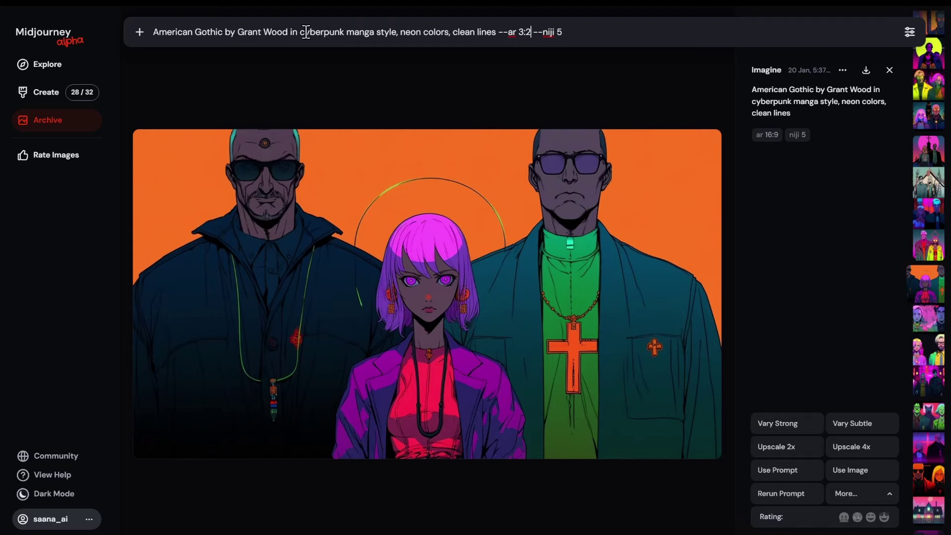
- Rewrite the prompt as "American Gothic by Grant Wood in pop art style, neon colors --ar 3:2 --v 6"
left_click_drag(300, 31, 373, 29)
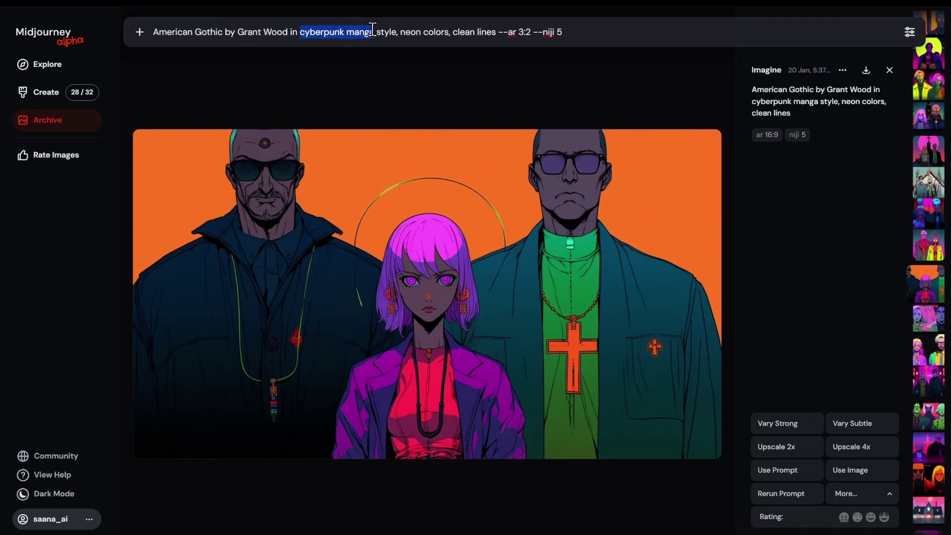
key("BackSpace")
type("pop art")
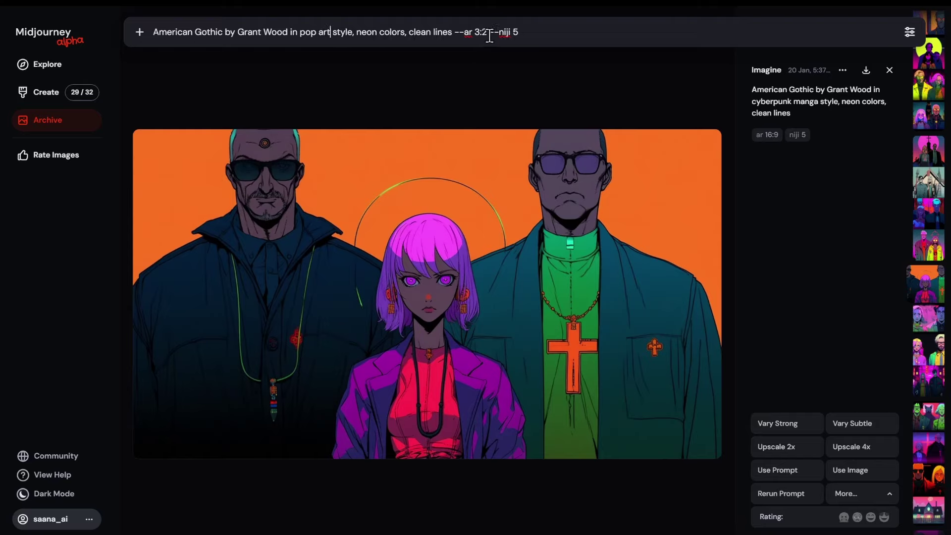
left_click_drag(499, 32, 537, 34)
type("v 6")
left_click_drag(406, 32, 453, 31)
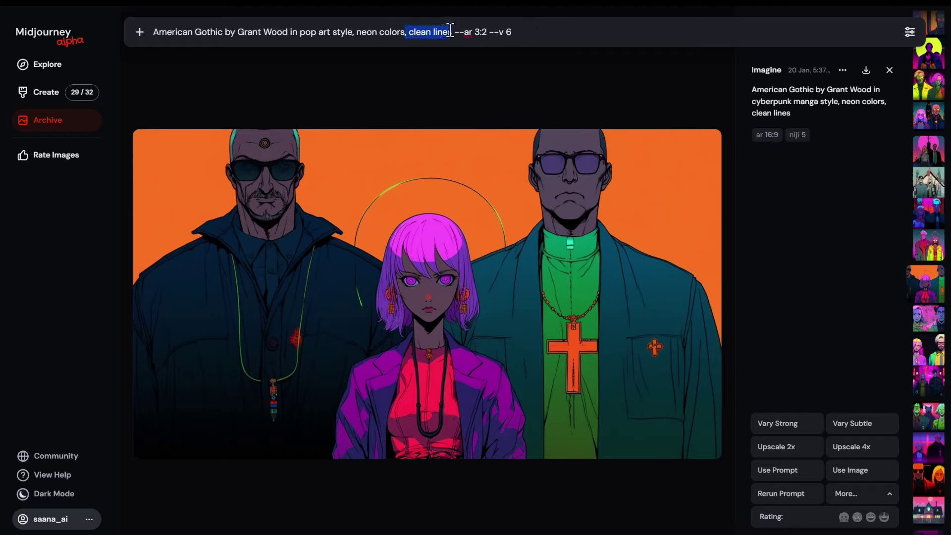
key("BackSpace")
key("BackSpace")
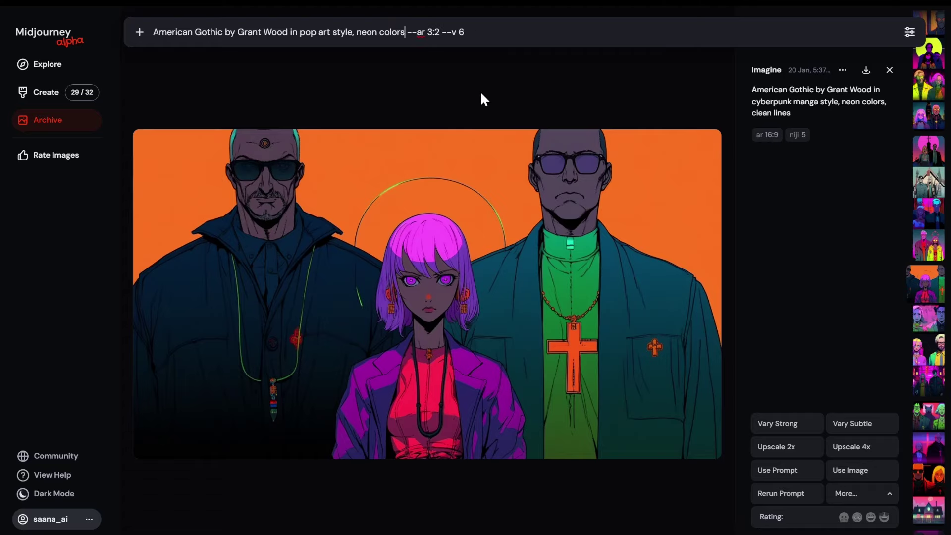
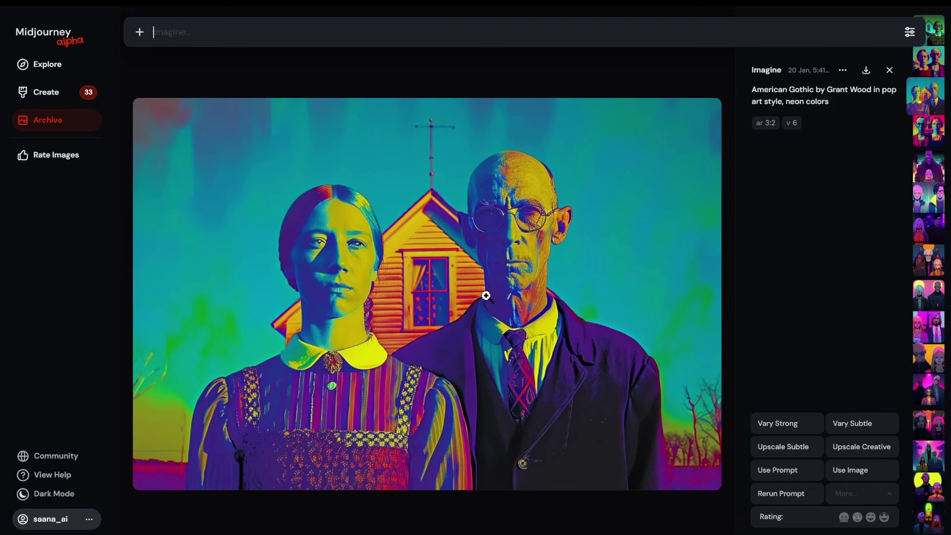
- Review the four version 6 pop art images of American Gothic, comparing their neon colors and portraits
key("Down")
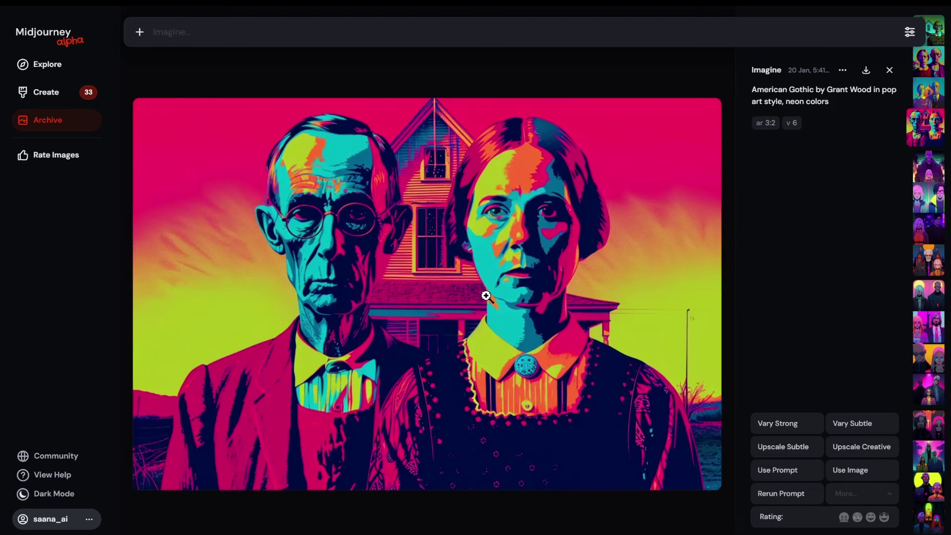
key("Down")
key("Up")
key("Up")
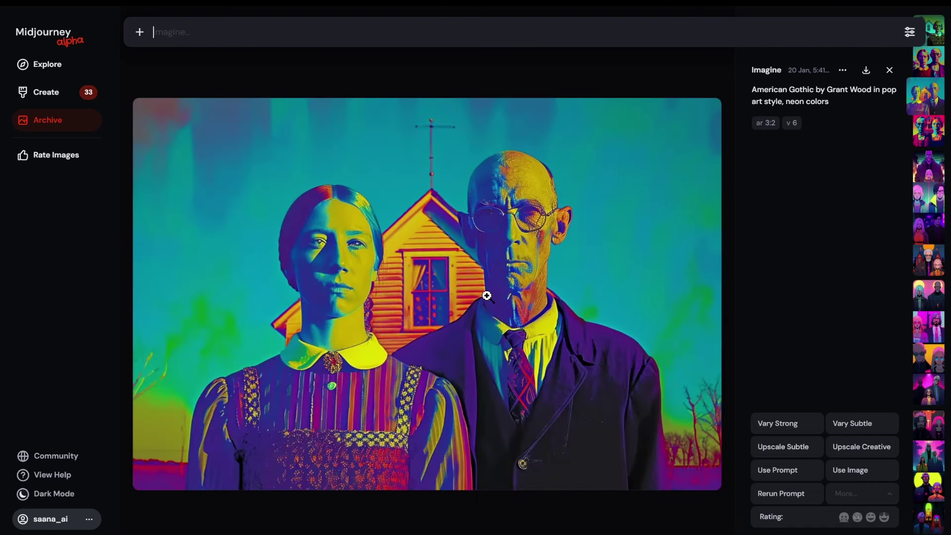
key("Up")
key("Up")
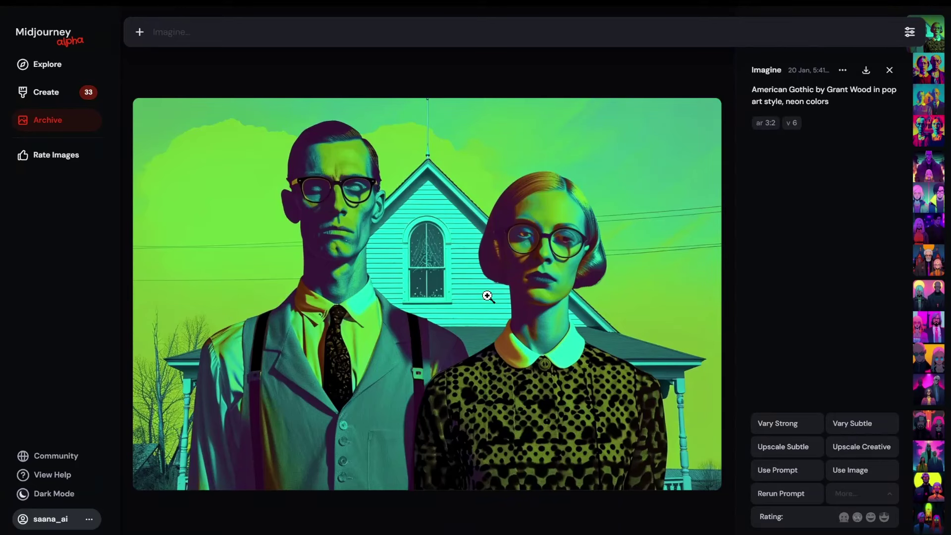
key("Down")
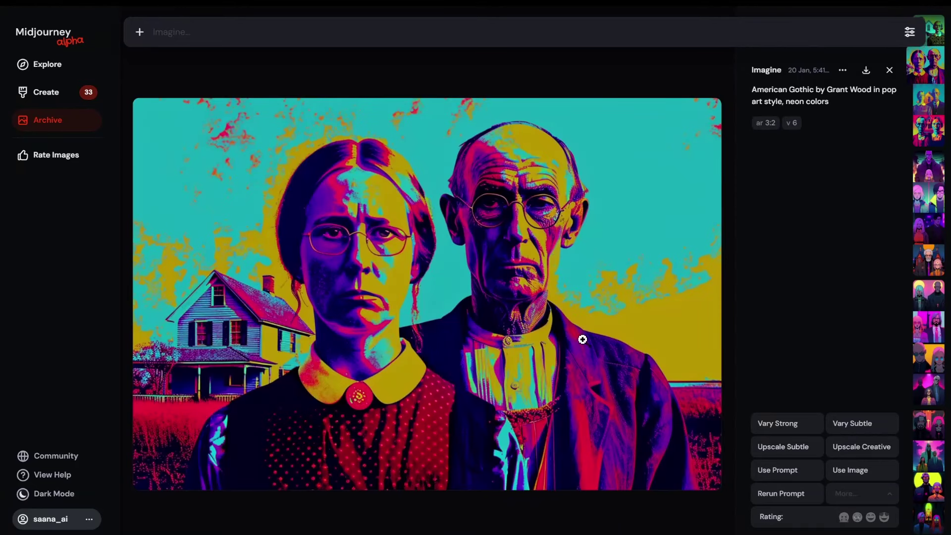
- Reuse the pop art prompt with the model version set to 5.2 and generate the images
left_click(787, 474)
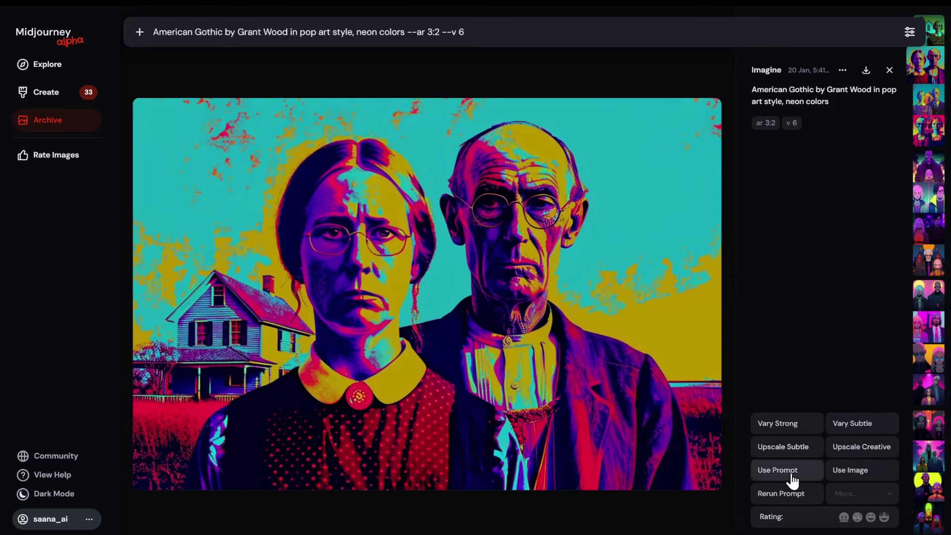
double_click(465, 33)
type("5.2")
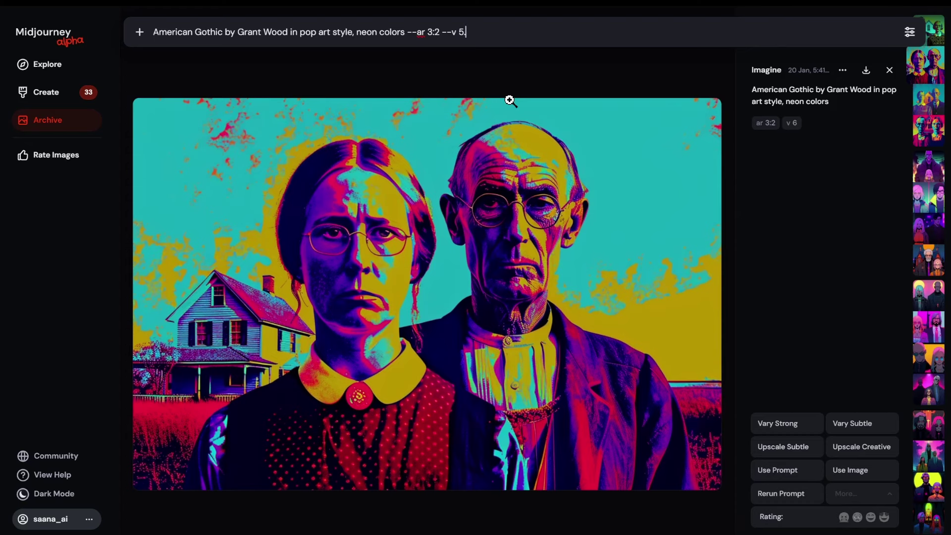
key("Return")
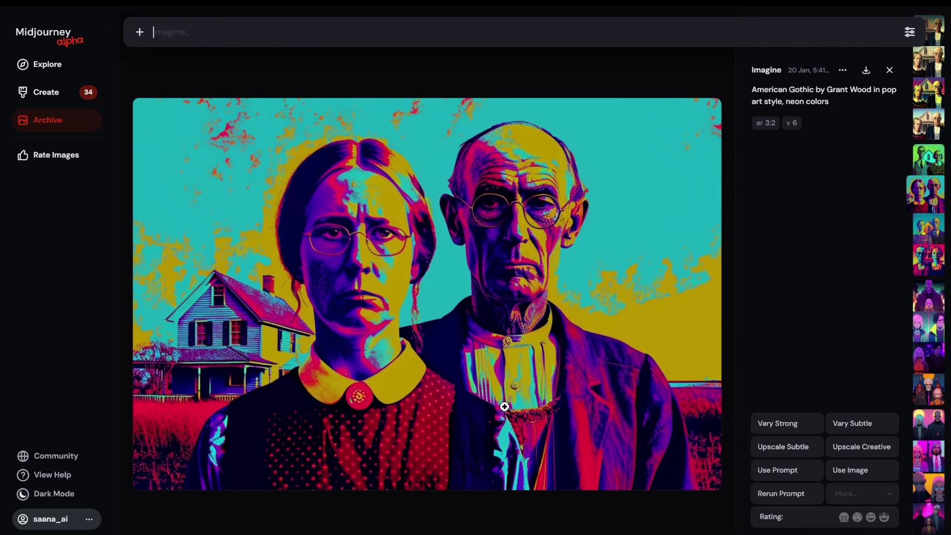
- Review the four version 5.2 pop art images, comparing their colors and style with the version 6 results
key("Up")
key("Up")
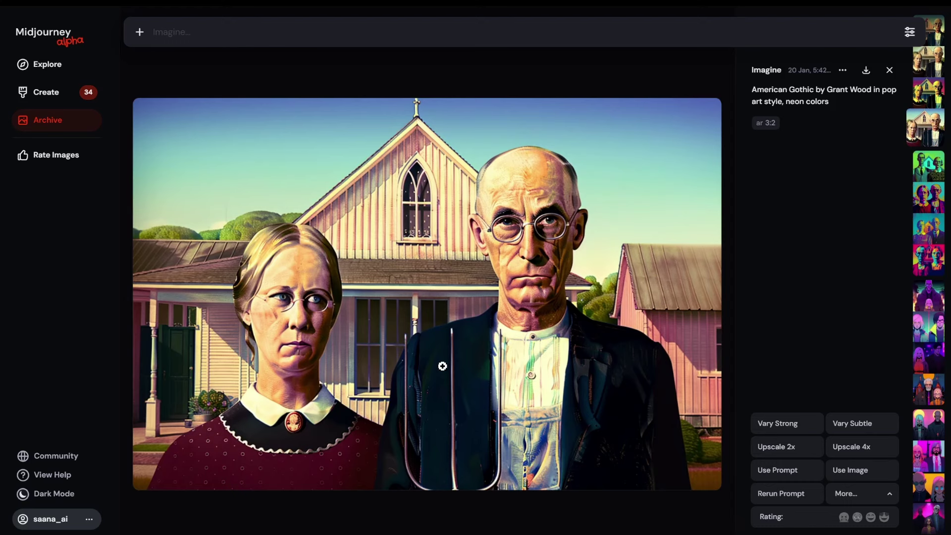
key("Up")
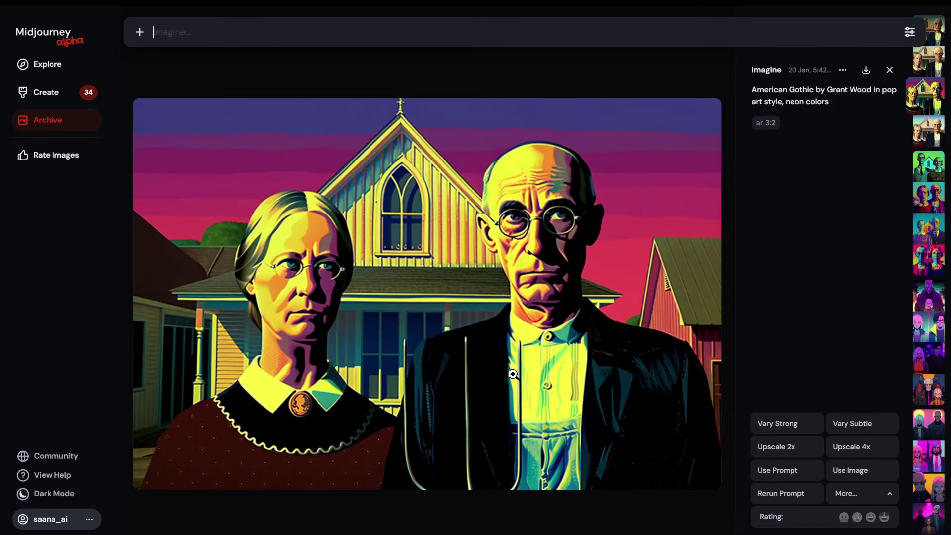
key("Up")
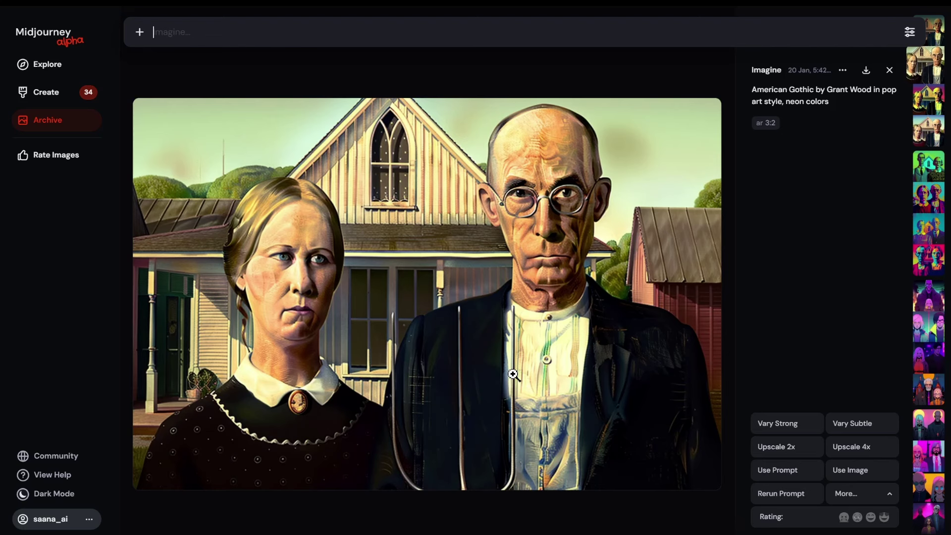
key("Up")
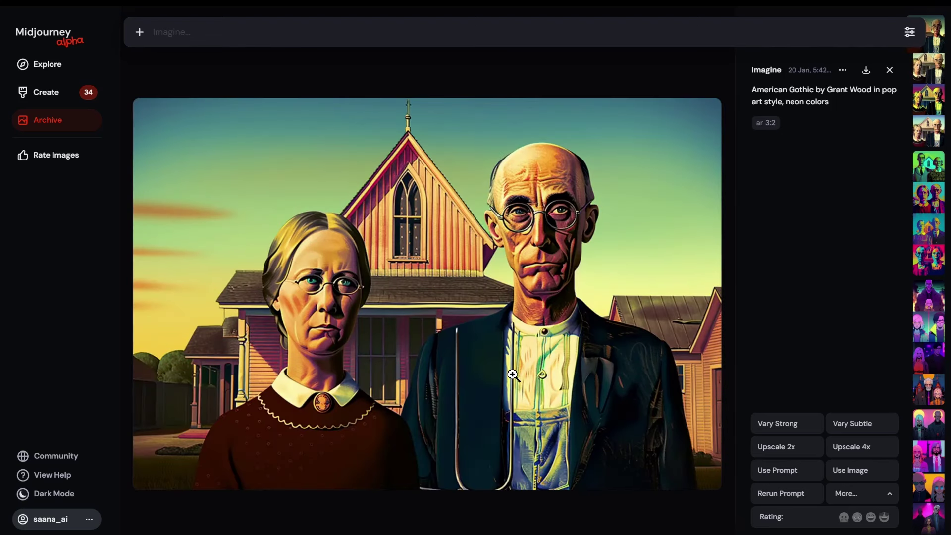
- Reuse the pop art prompt without the word "style" and generate "American Gothic by Grant Wood in pop art, neon colors --ar 3:2"
left_click(773, 478)
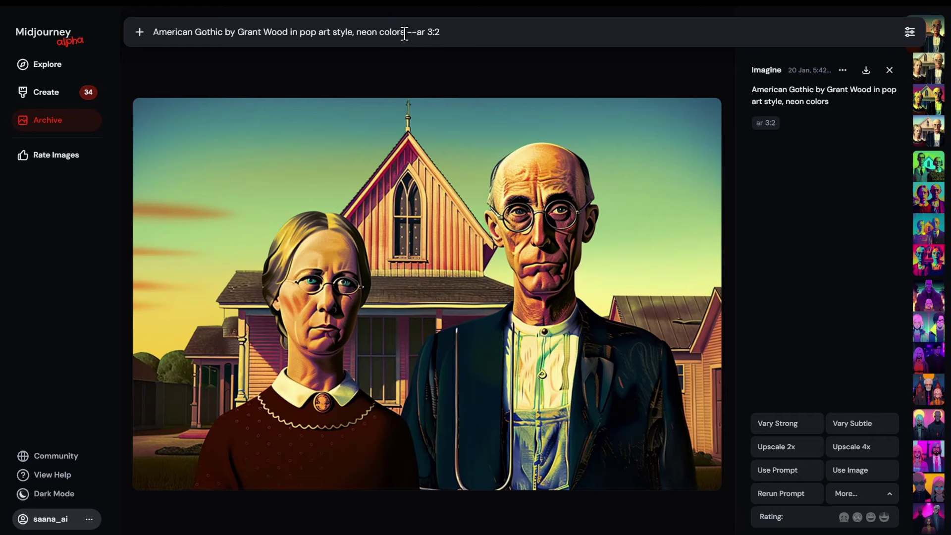
left_click(331, 32)
key("Delete")
key("Delete")
key("Delete")
key("Delete")
key("Delete")
key("Delete")
key("Delete")
type(",")
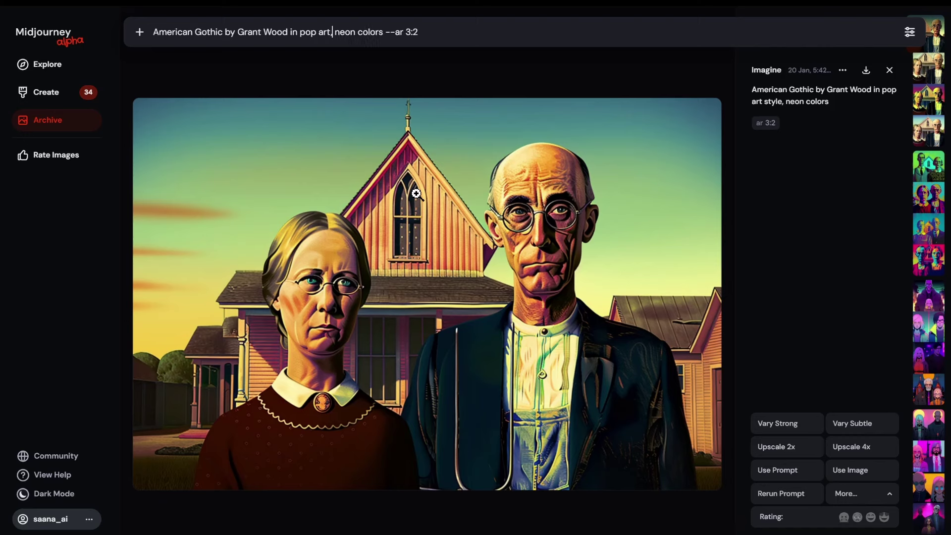
key("Return")
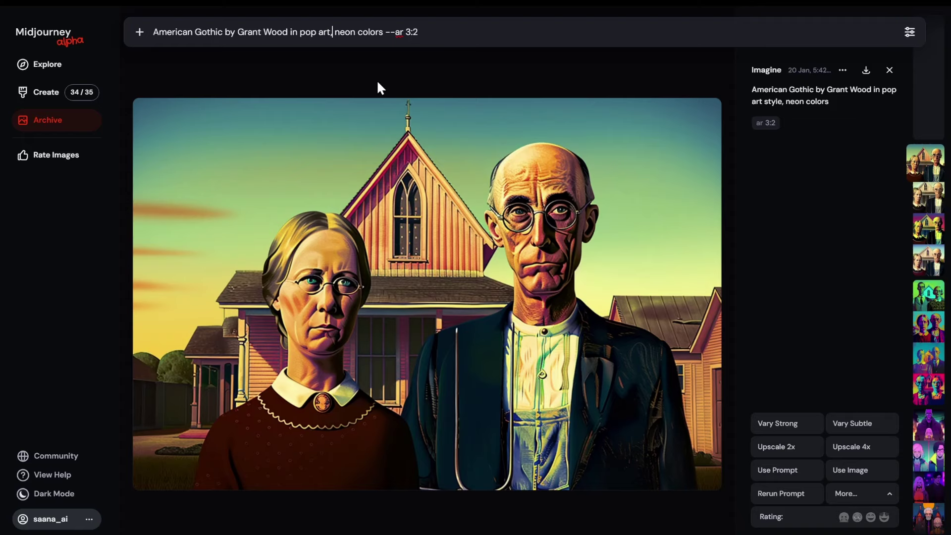
- Generate the prompt with the style worded as "modern pop art", and again with it worded as "simple pop art"
type("modern")
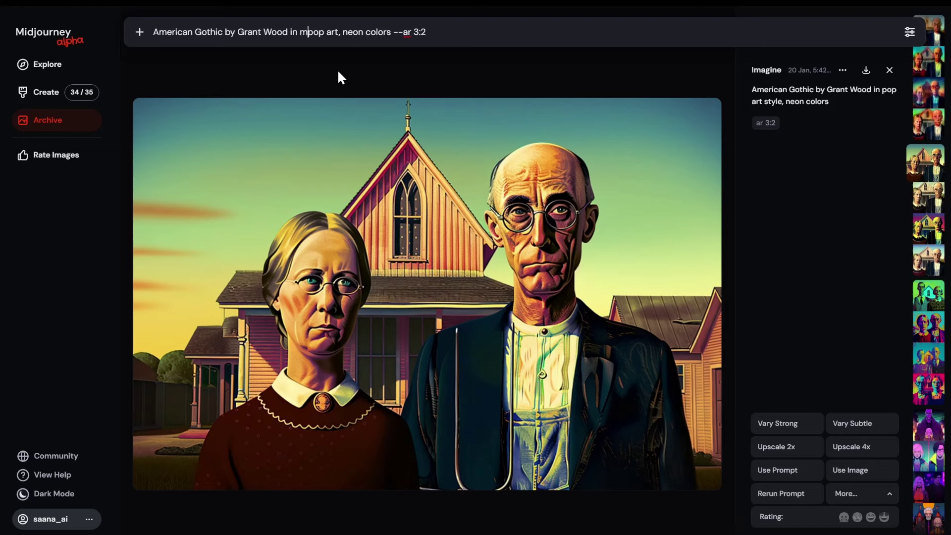
key("Return")
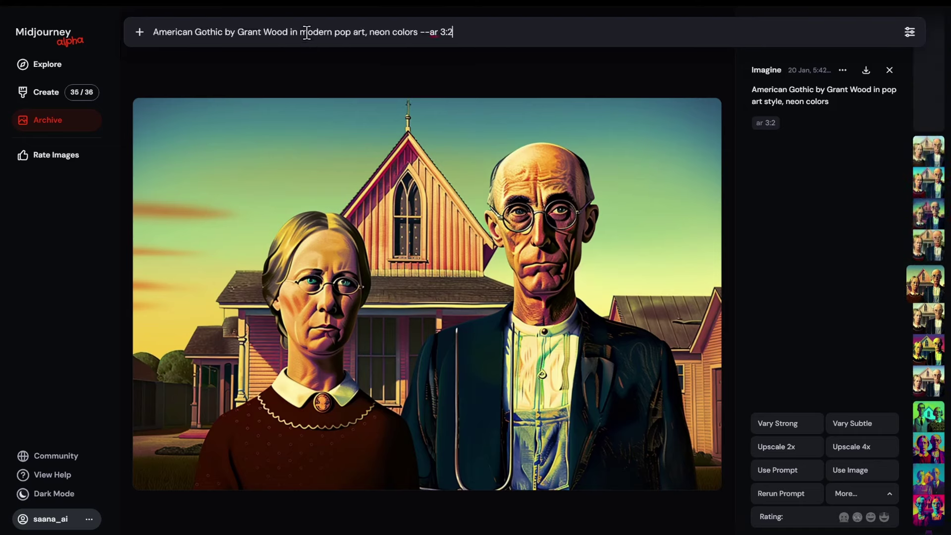
left_click_drag(299, 31, 330, 34)
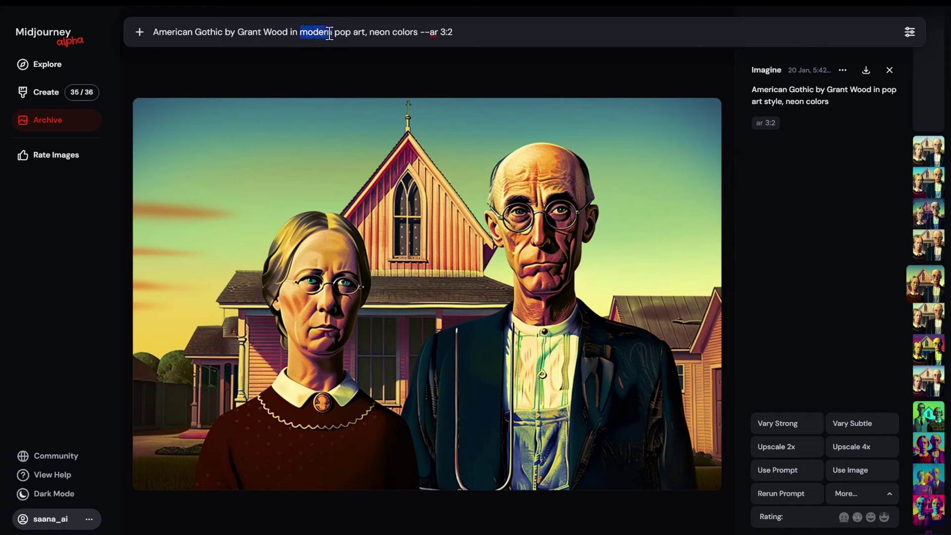
type("simple")
key("Return")
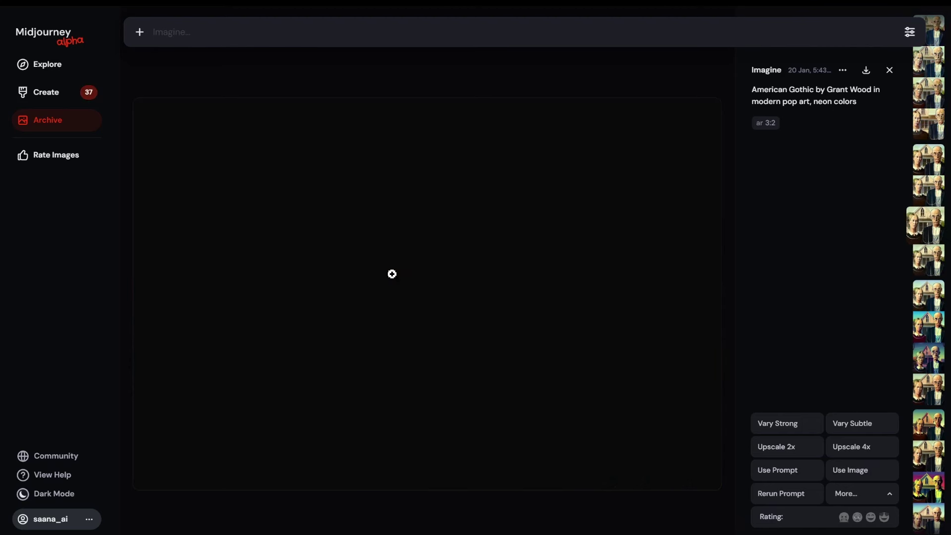
- Reuse the "simple pop art" prompt with the chaos parameter set to 20 and generate the images
scroll(392, 274, "up", 1)
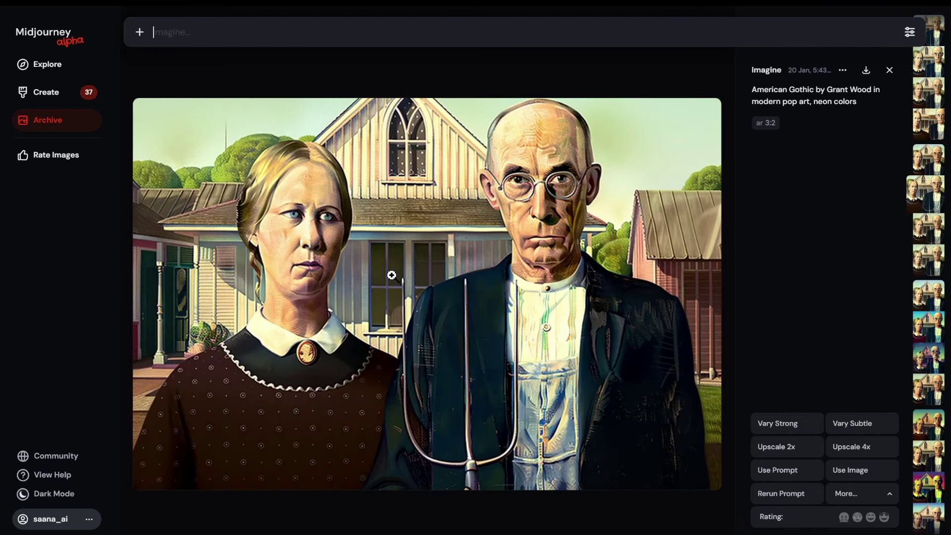
scroll(391, 275, "up", 1)
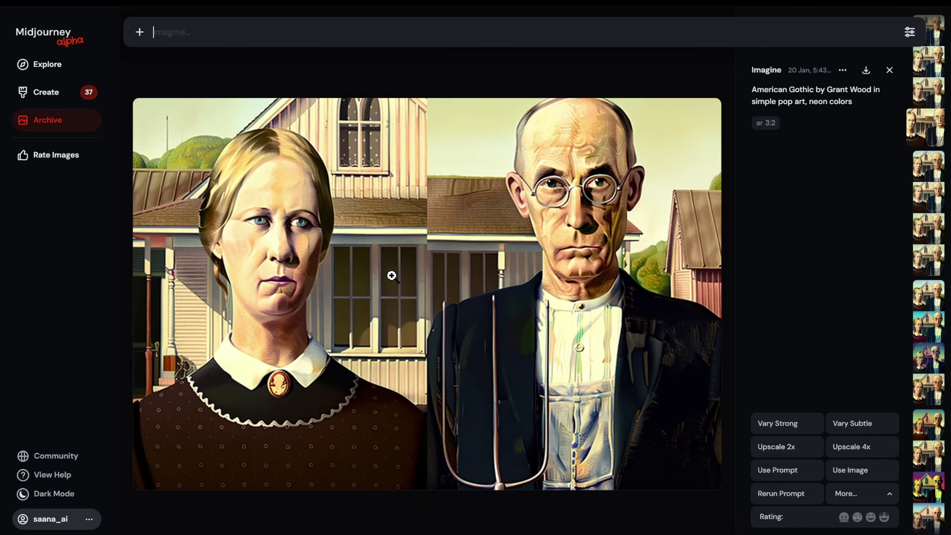
scroll(392, 275, "up", 3)
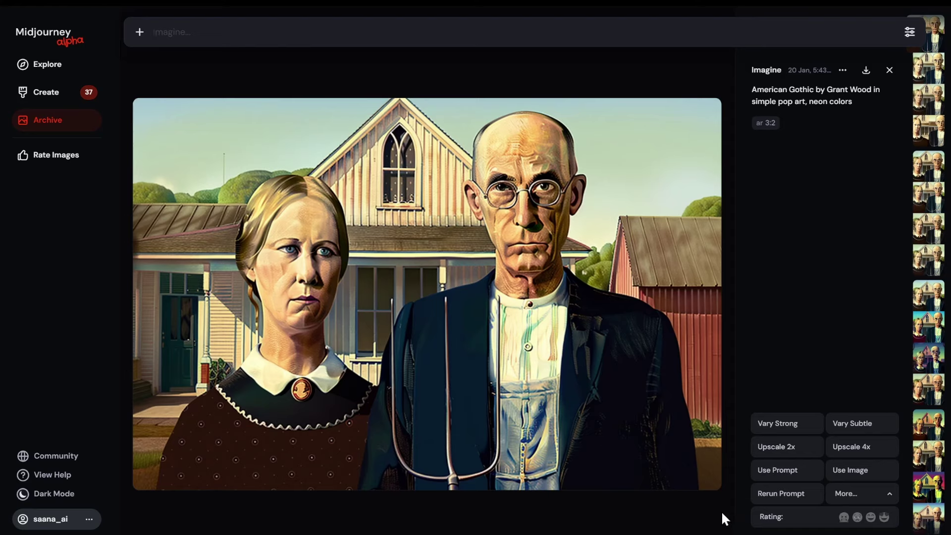
left_click(772, 476)
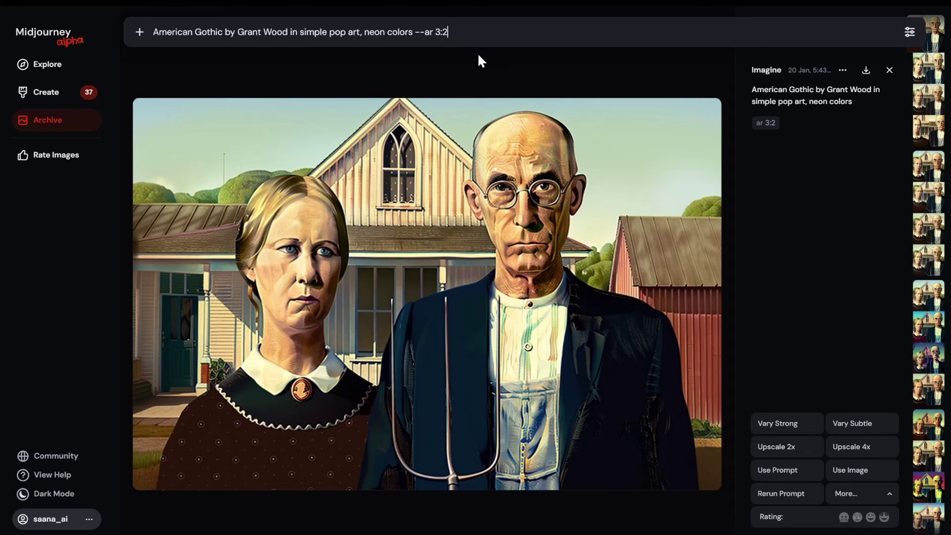
type("--c ")
type("30")
key("Return")
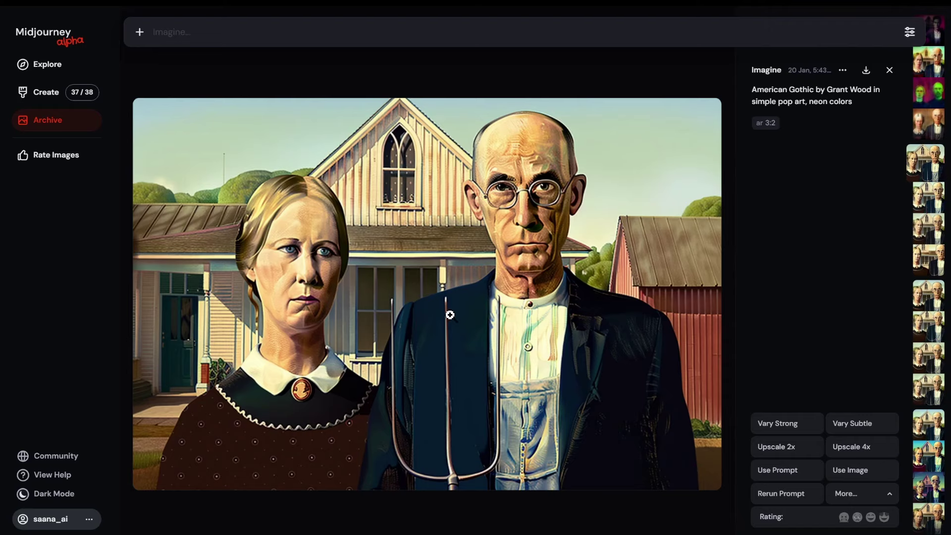
- Review the four chaos 20 images of American Gothic, comparing their colors and variety with the version made without chaos
scroll(448, 317, "up", 1)
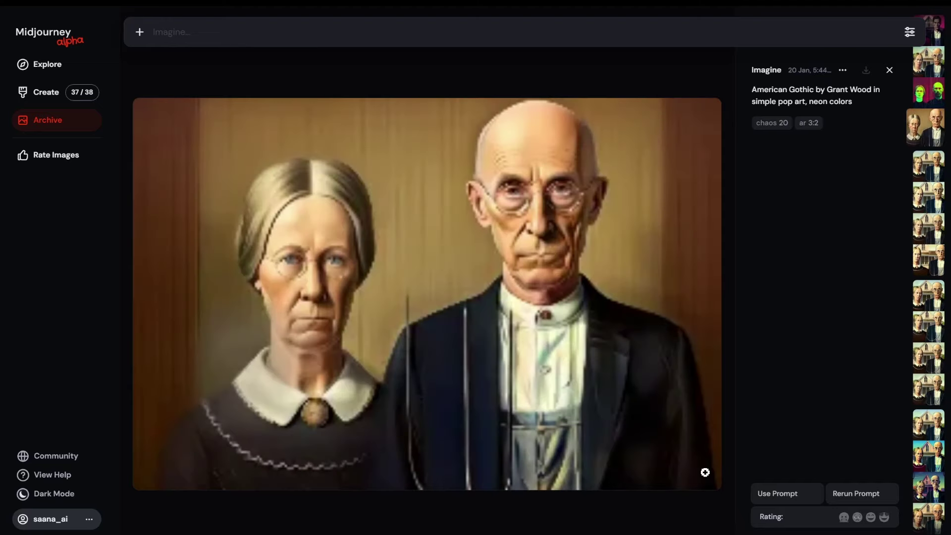
key("Down")
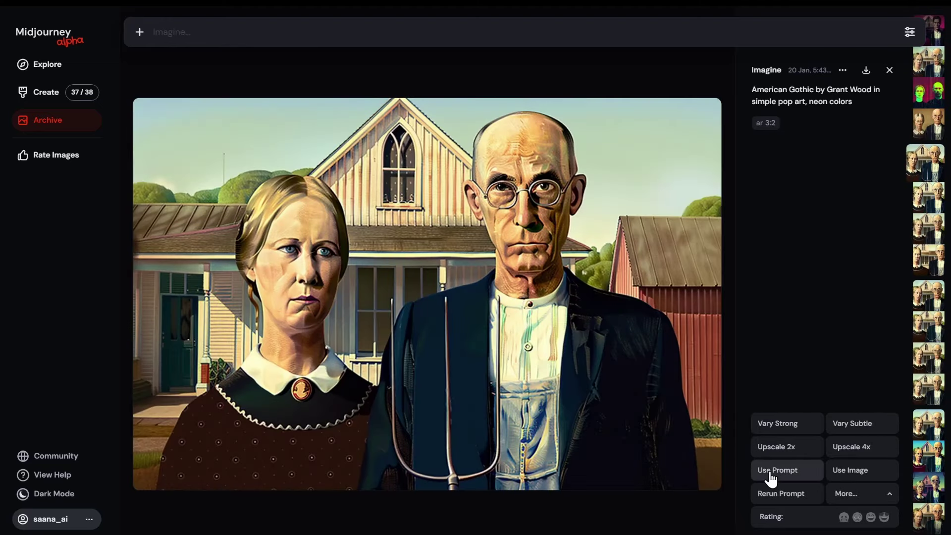
key("Up")
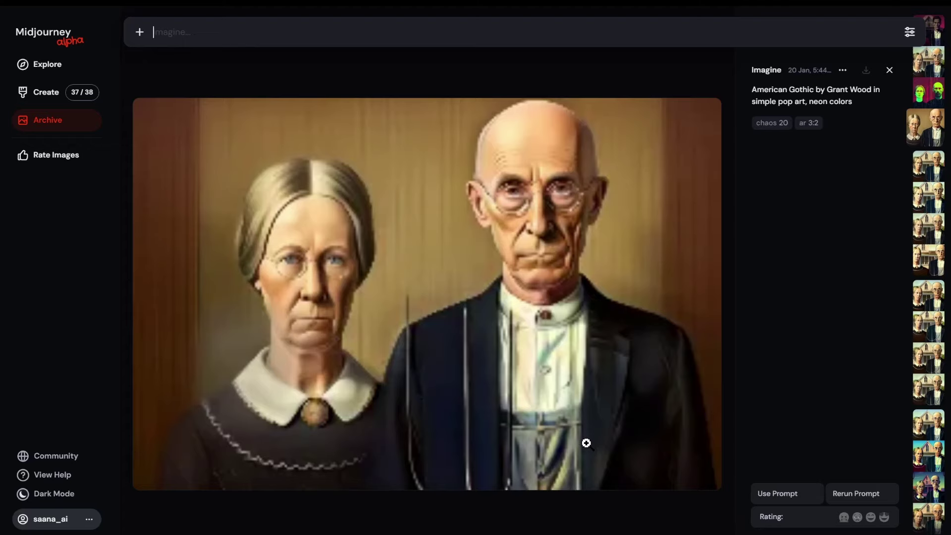
key("Up")
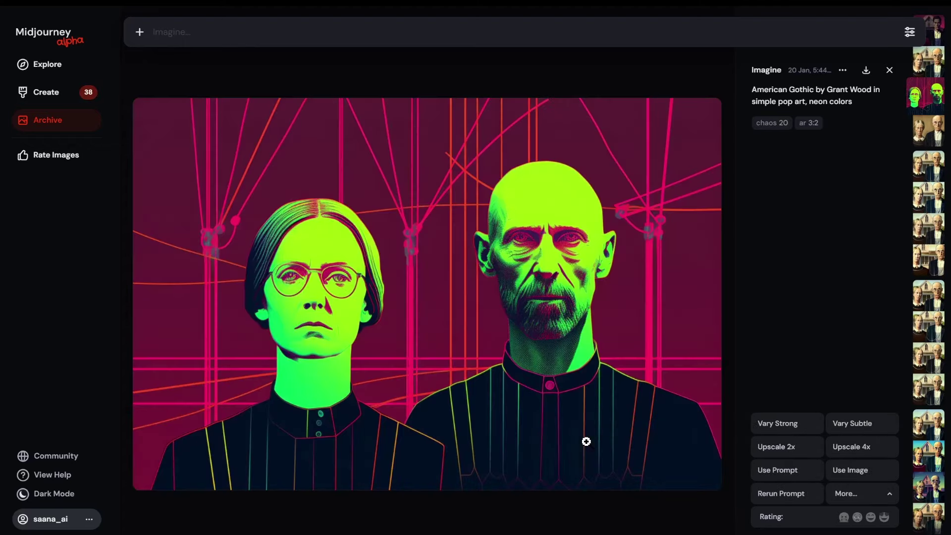
key("Down")
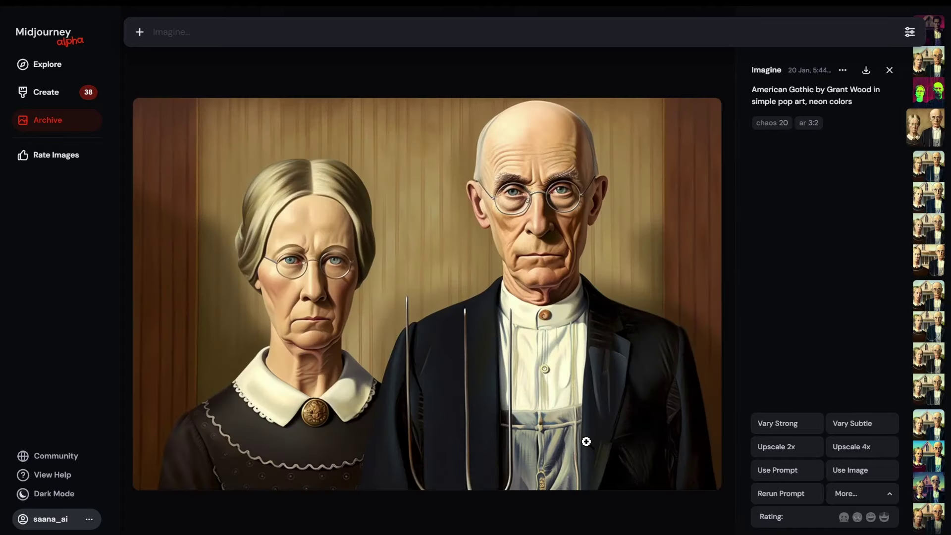
key("Up")
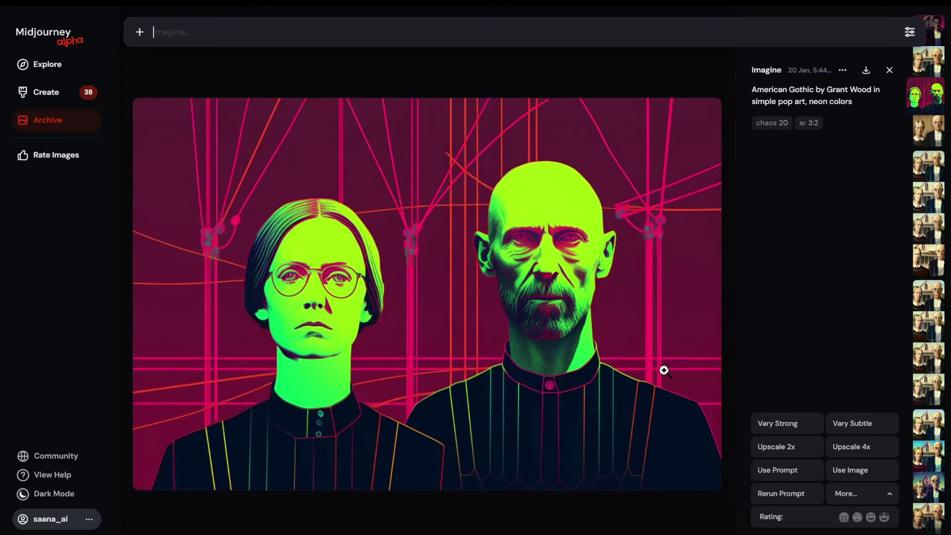
key("Down")
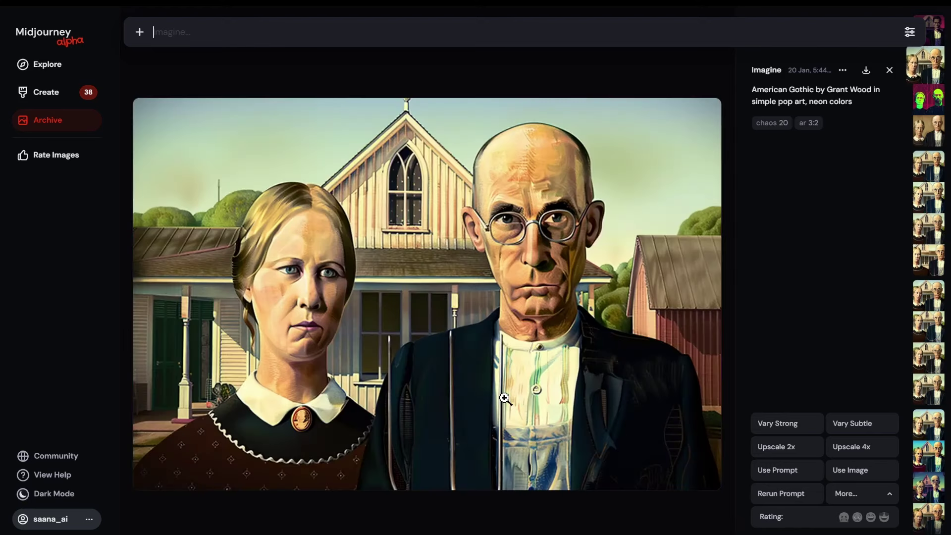
key("Up")
key("Up")
key("Up")
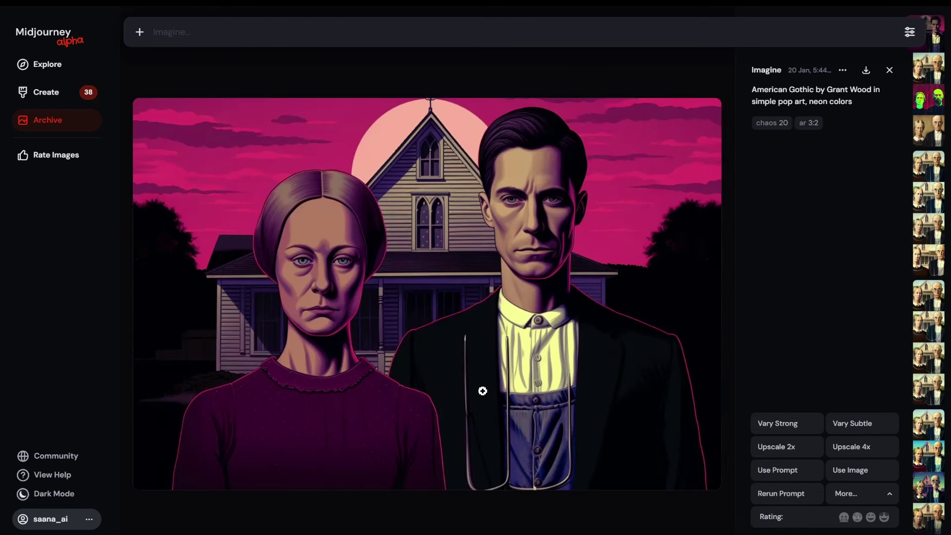
- Generate three more sets of images from the unchanged "simple pop art" prompt with chaos 20 and aspect ratio 3:2
left_click(787, 478)
key("Return")
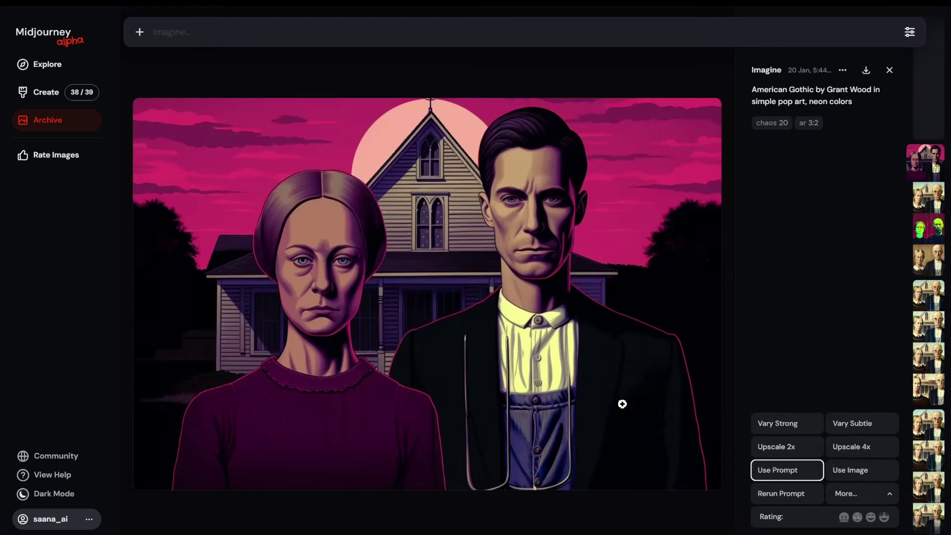
left_click(771, 496)
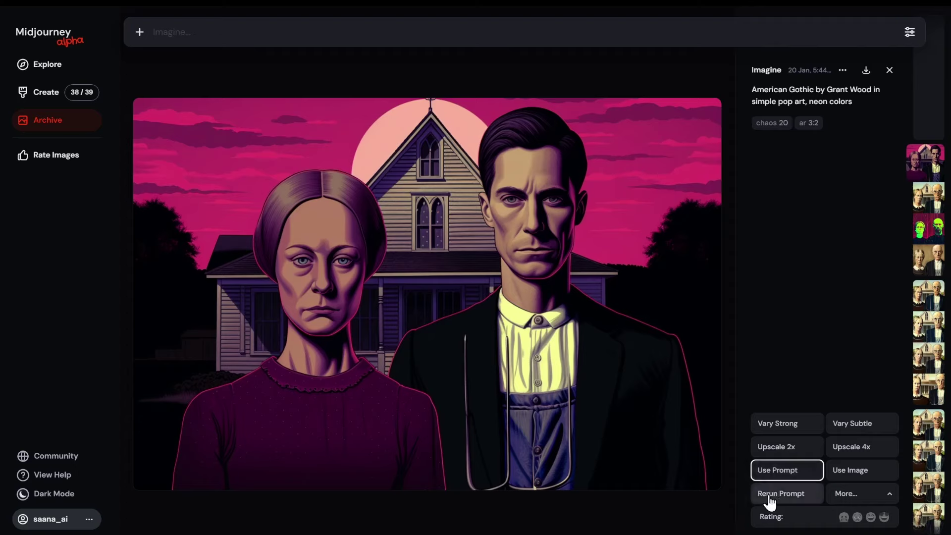
left_click(769, 498)
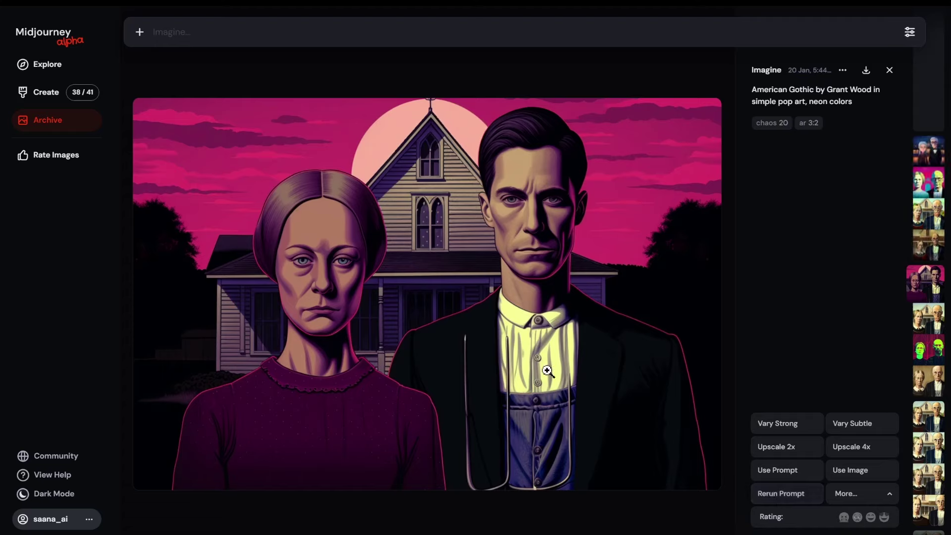
- Reuse the chaos 20 "simple pop art" prompt with "--v 6" added and generate the images
left_click(776, 474)
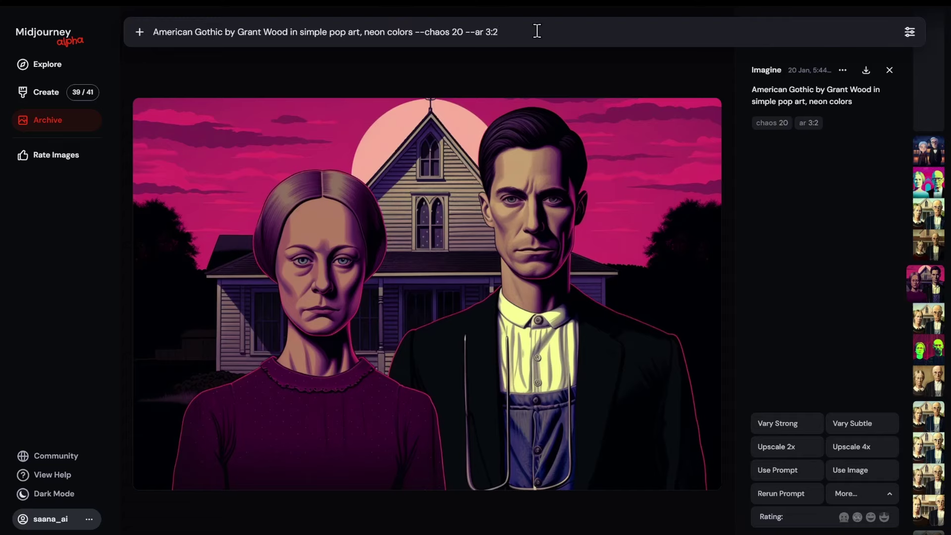
type("--v 6")
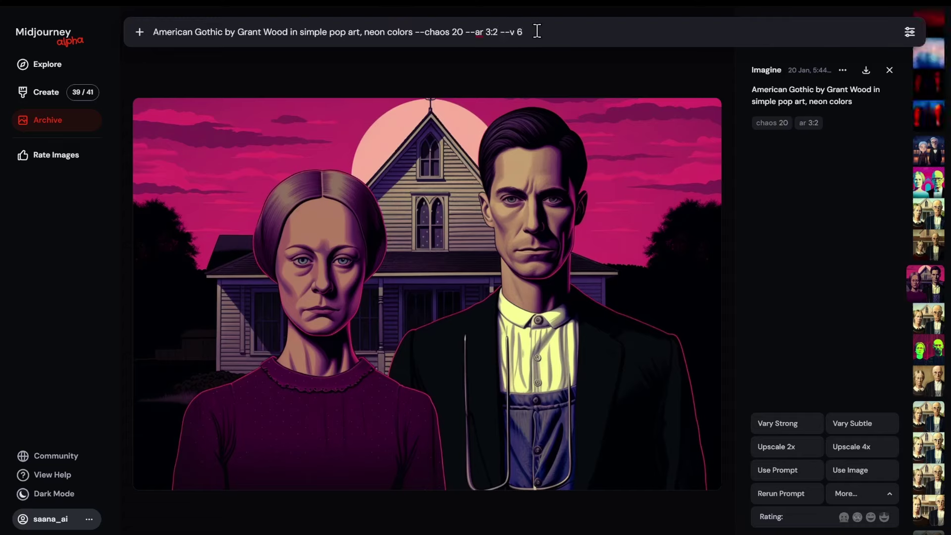
key("Return")
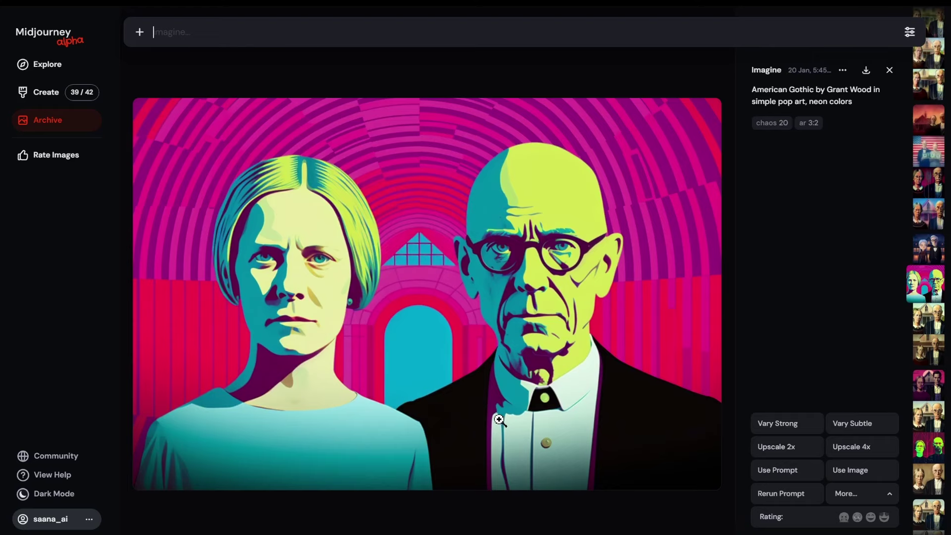
- Reuse the prompt of the cartoon-like night house image, replacing "simple pop art" with "cartoon"
scroll(499, 419, "up", 1)
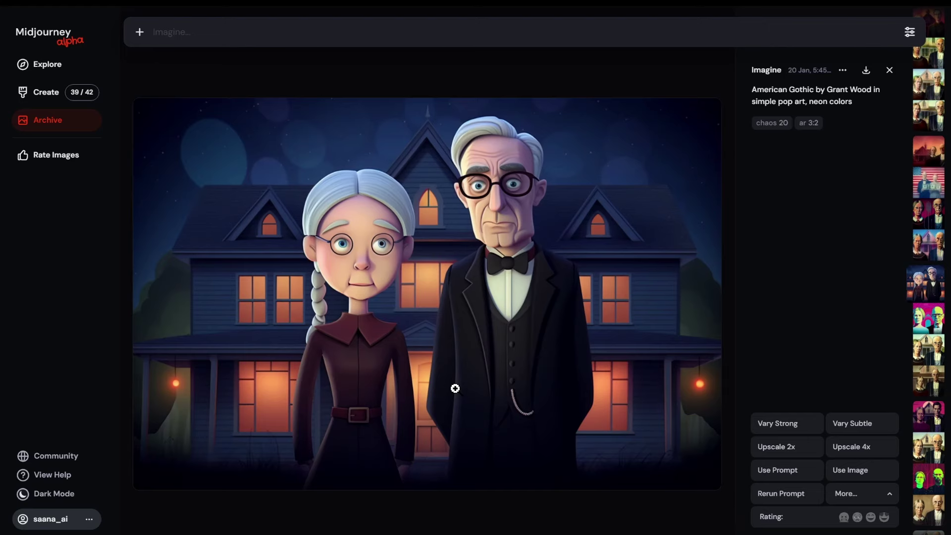
key("Up")
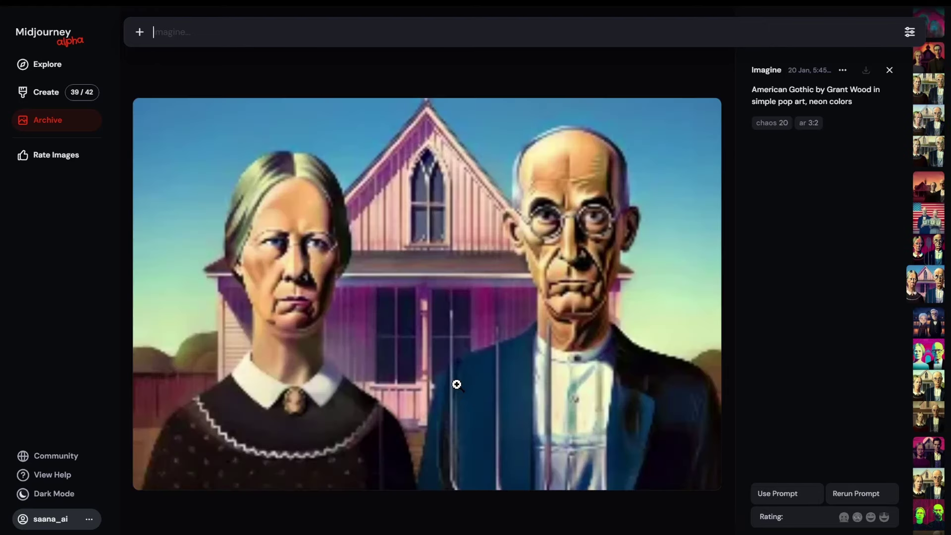
key("Down")
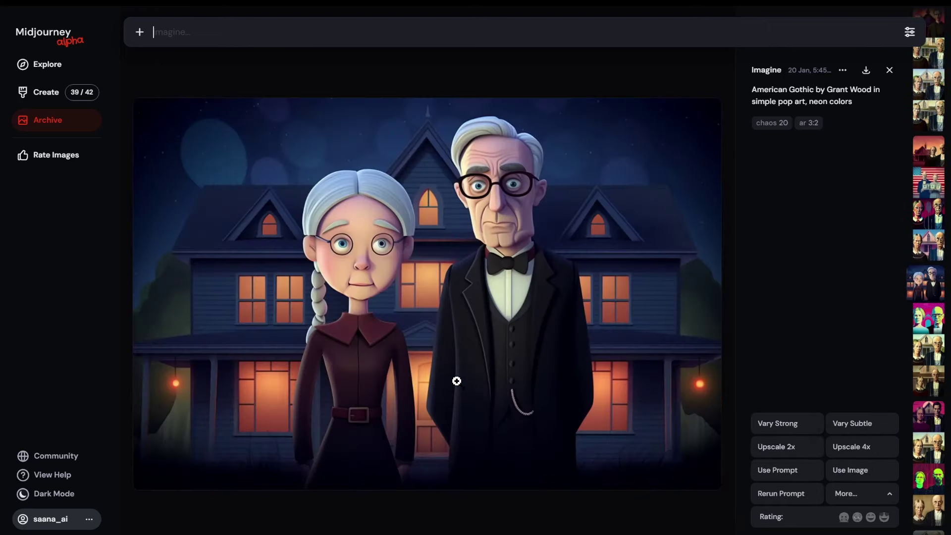
left_click(778, 476)
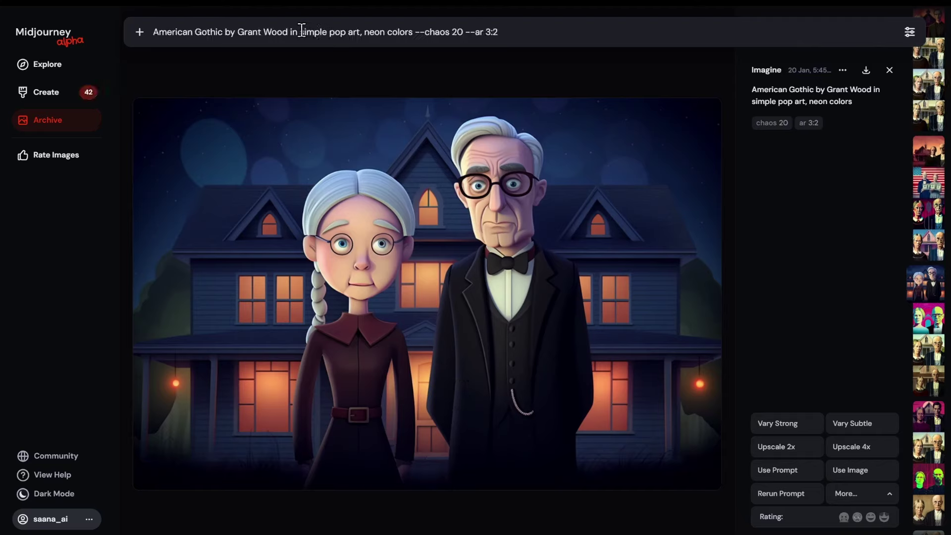
left_click_drag(301, 32, 360, 30)
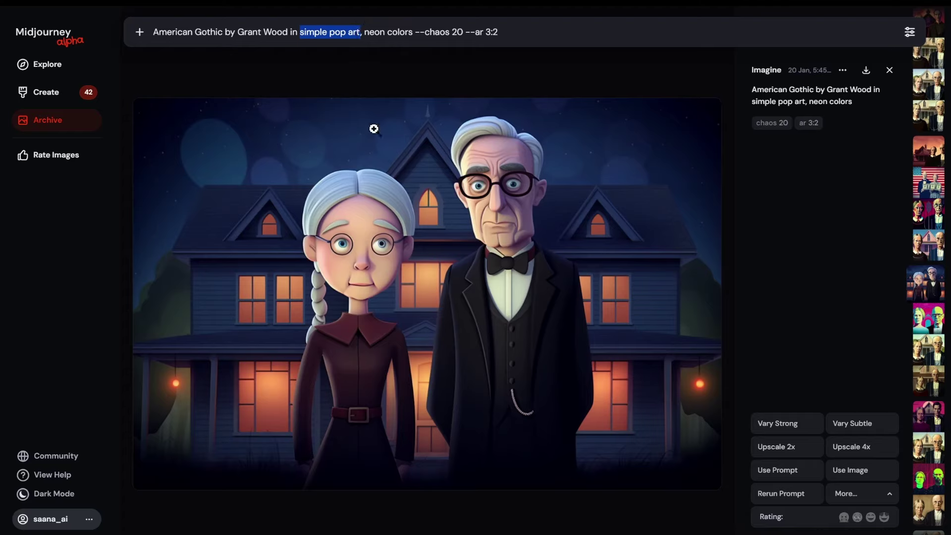
type("cartoon")
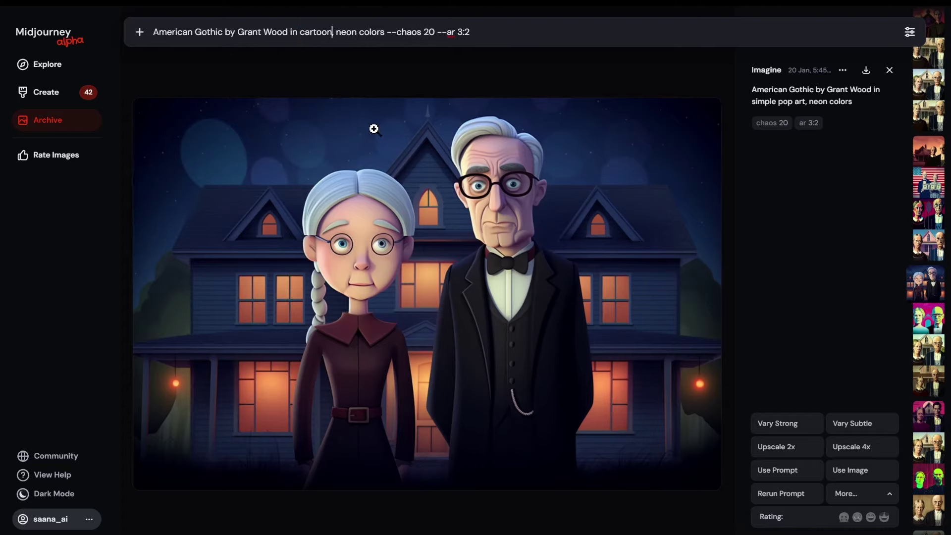
- Remove the chaos parameter from the cartoon prompt and generate two sets of images
key("Right")
key("Right")
key("Right")
key("Right")
key("Right")
key("Right")
key("Right")
key("Right")
key("Right")
key("Right")
key("Right")
key("Right")
key("Delete")
key("Delete")
key("Delete")
key("Delete")
key("Delete")
key("Delete")
key("Delete")
key("Delete")
key("Delete")
key("Delete")
key("Delete")
key("Return")
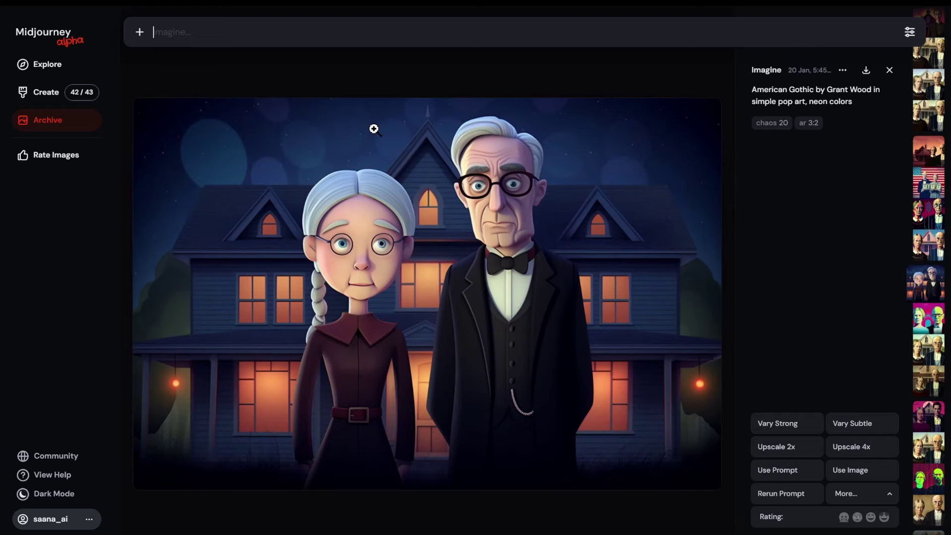
key("Up")
key("Return")
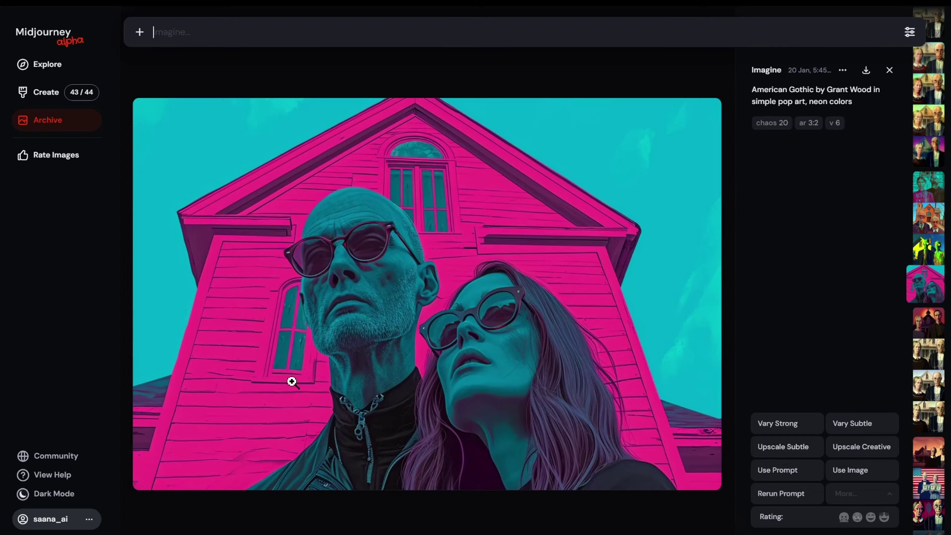
- Examine the "simple pop art" images made with chaos 20 and v 6, and compare the cartoon images at aspect ratio 3:2
key("Up")
key("Up")
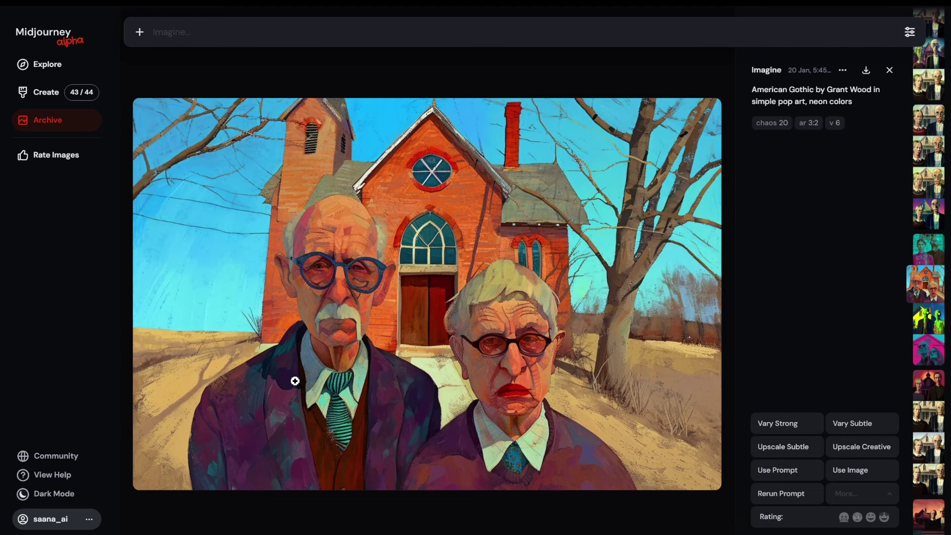
key("Up")
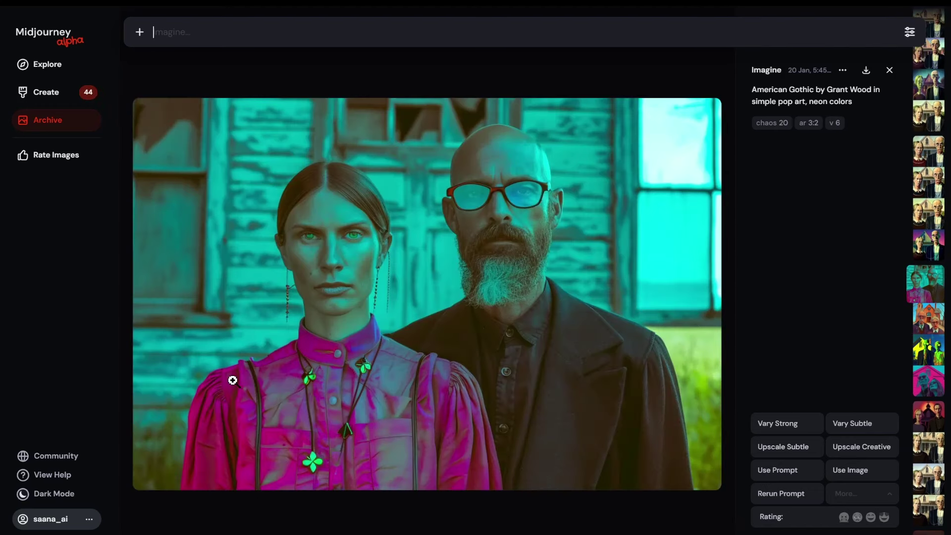
key("Up")
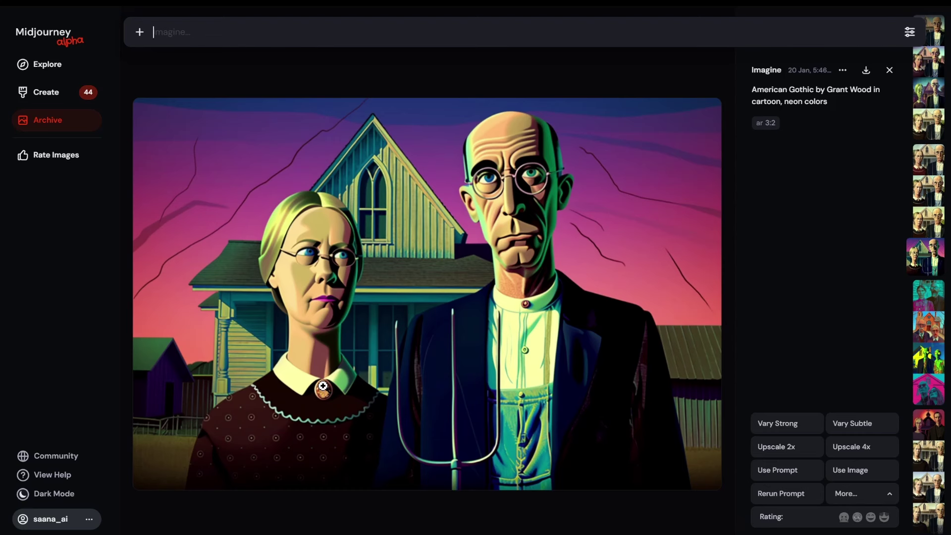
key("Up")
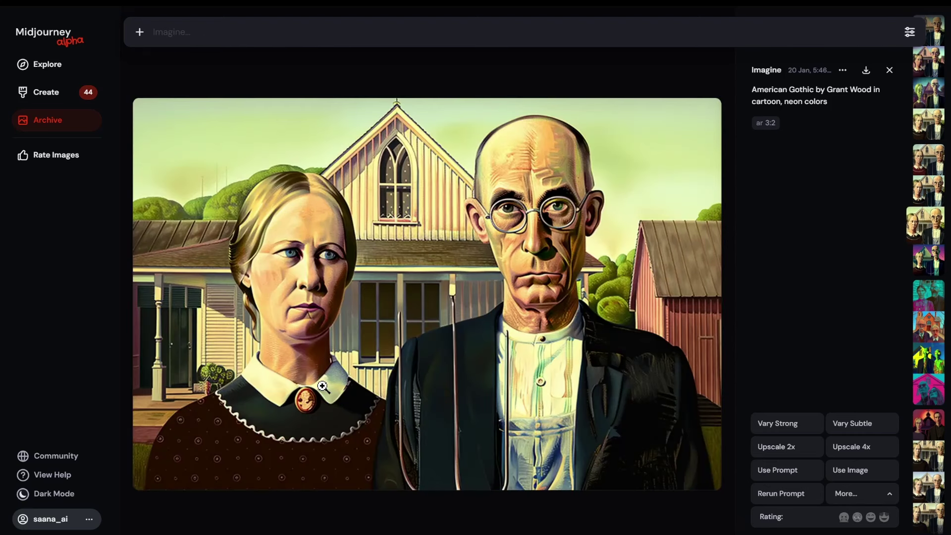
key("Up")
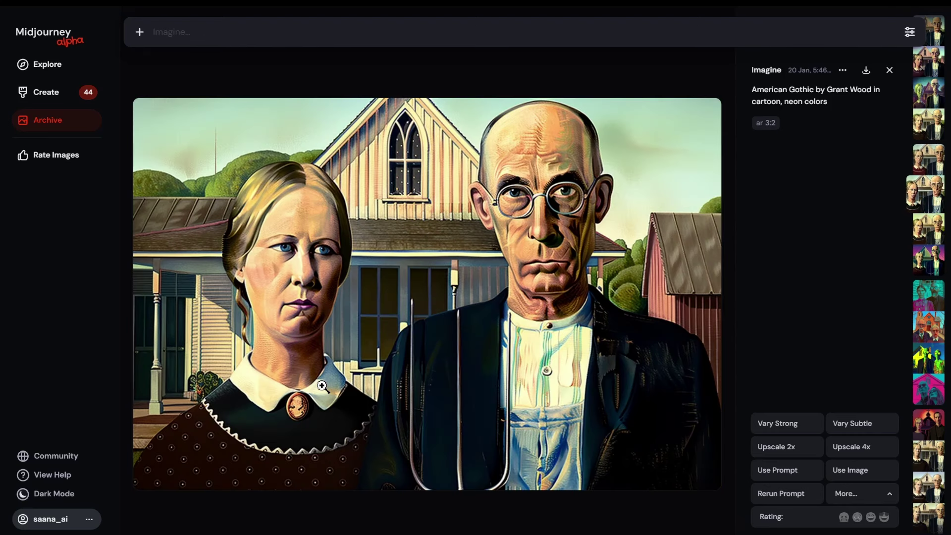
key("Up")
key("Up")
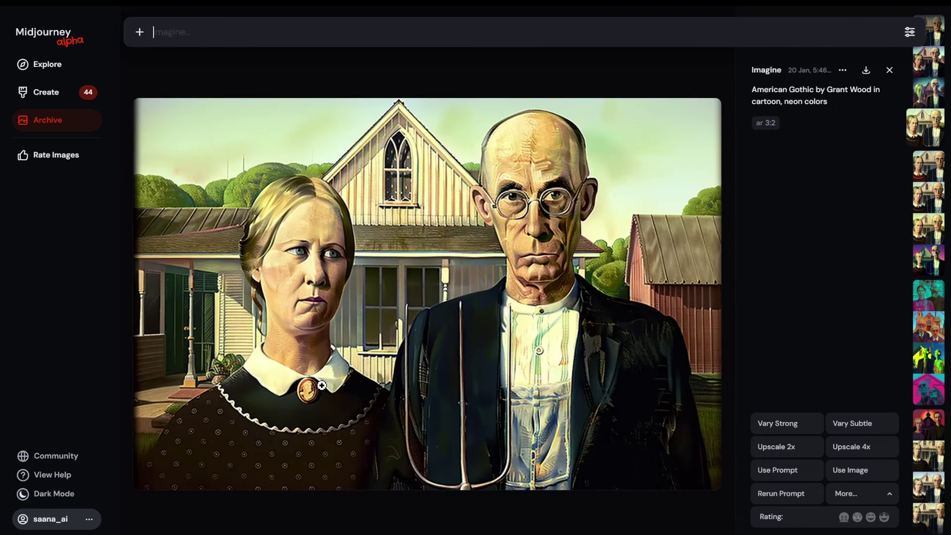
key("Up")
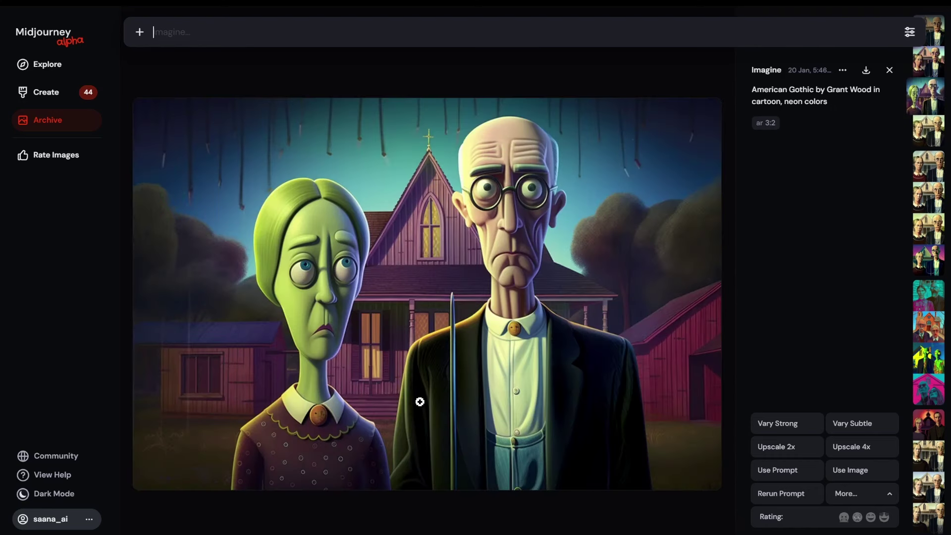
key("Up")
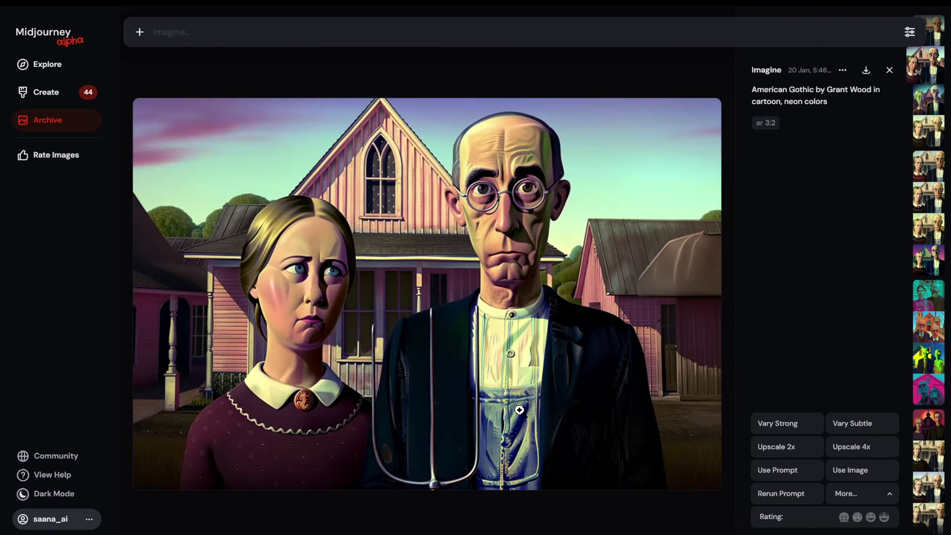
key("Up")
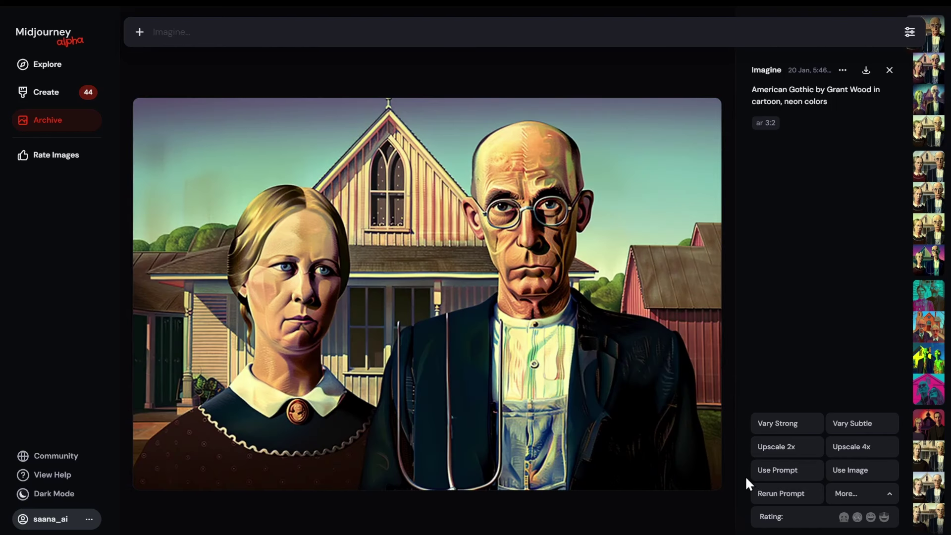
- Reuse the 3:2 cartoon prompt with "--v 6" added and generate the images
left_click(769, 472)
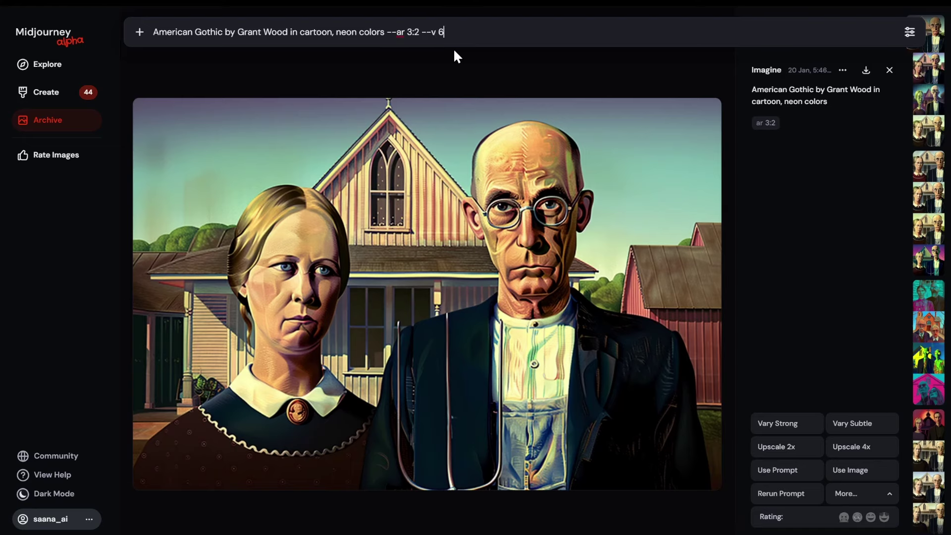
key("Return")
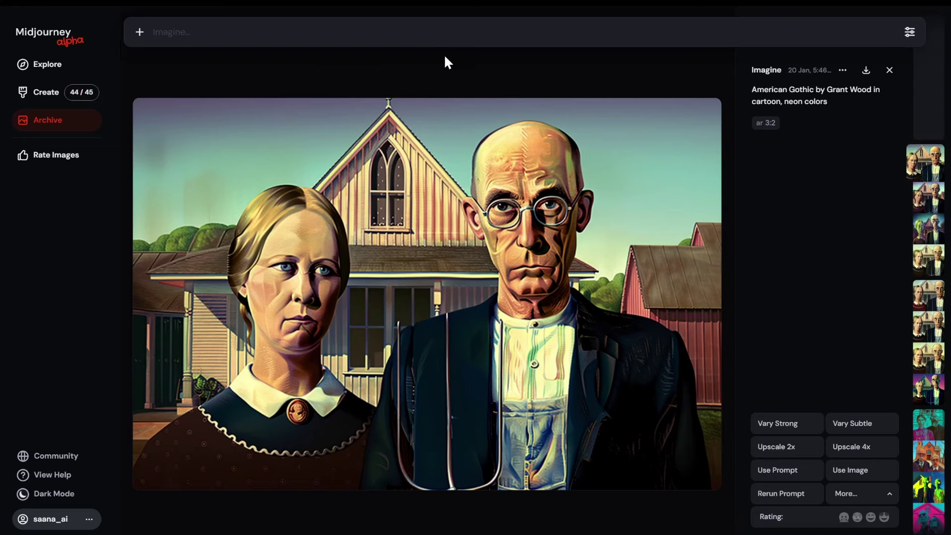
- Reuse the cartoon prompt without a version parameter, replacing "cartoon" with "psychedelic"
left_click(776, 471)
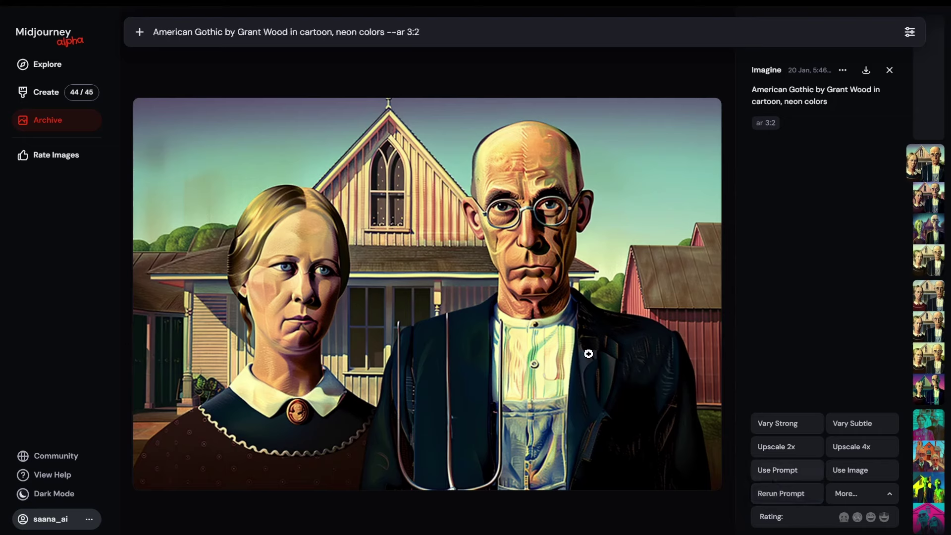
left_click(301, 32)
left_click_drag(302, 32, 329, 33)
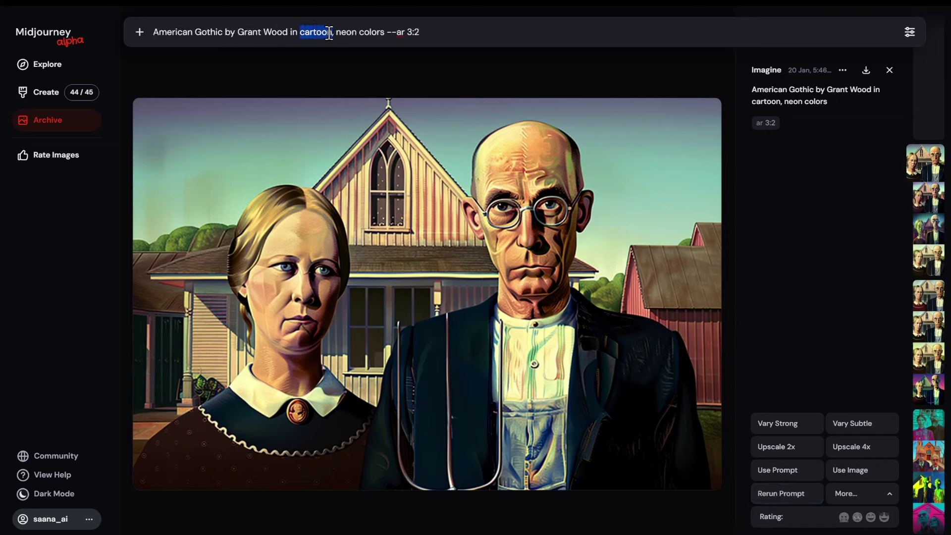
type("g")
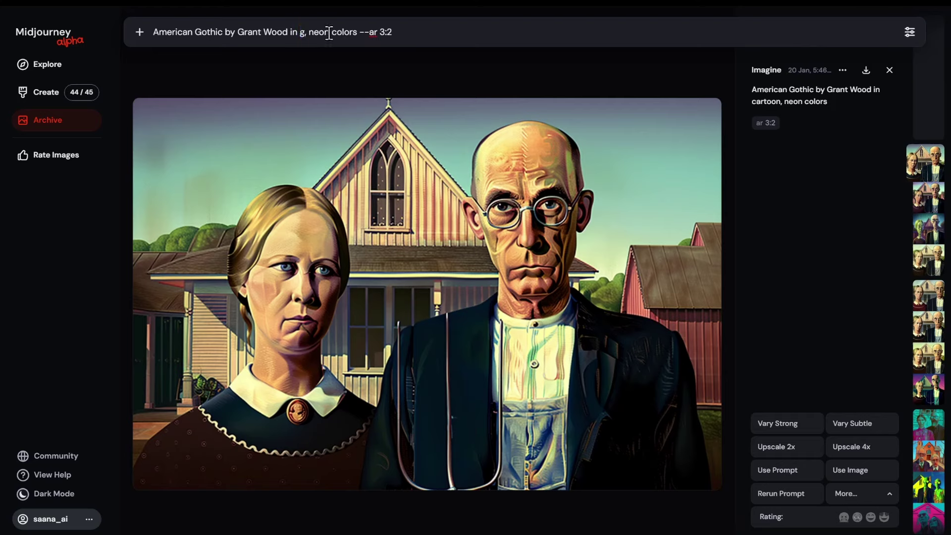
key("BackSpace")
type("psychedelic")
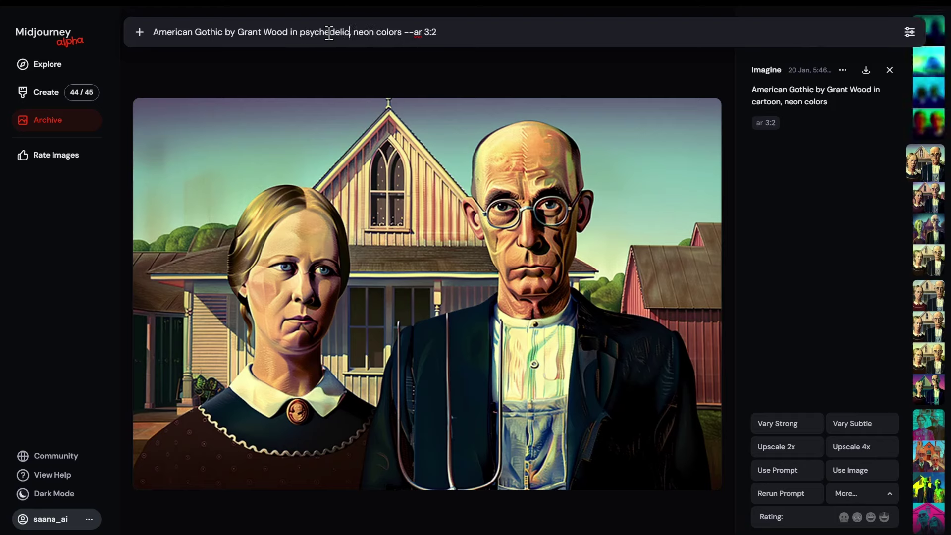
- Remove "neon colors" from the psychedelic prompt and generate the images at aspect ratio 3:2
key("Delete")
key("Delete")
key("Delete")
key("Delete")
key("Delete")
key("Delete")
key("Delete")
key("Delete")
key("Delete")
key("Delete")
key("Delete")
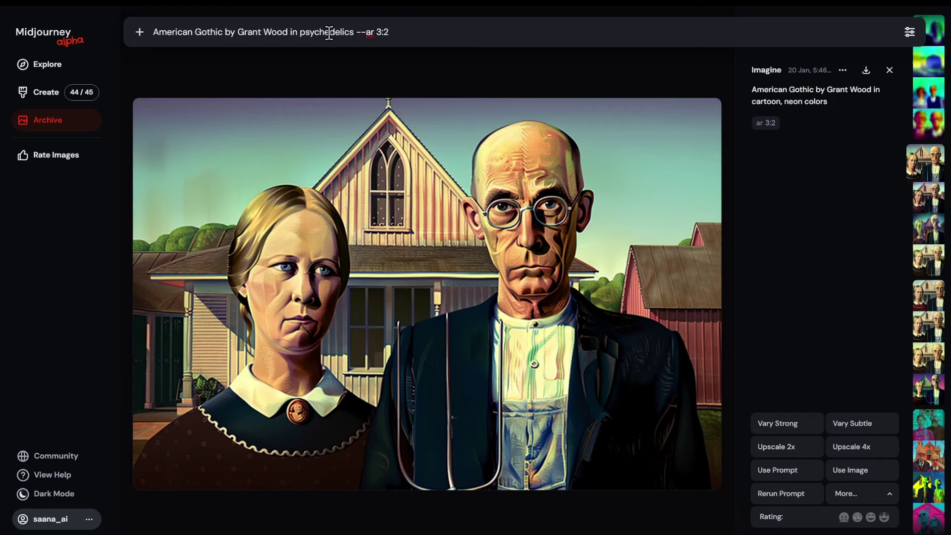
key("Delete")
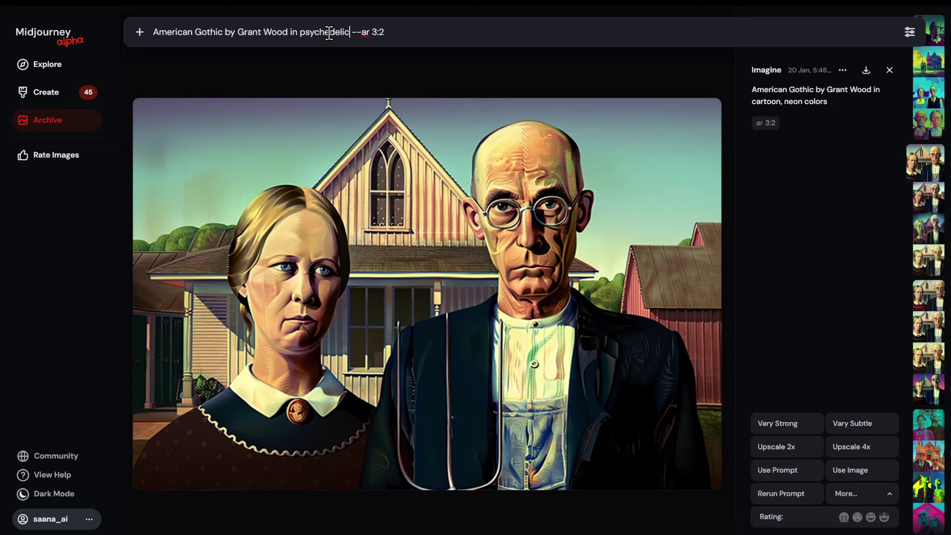
key("Return")
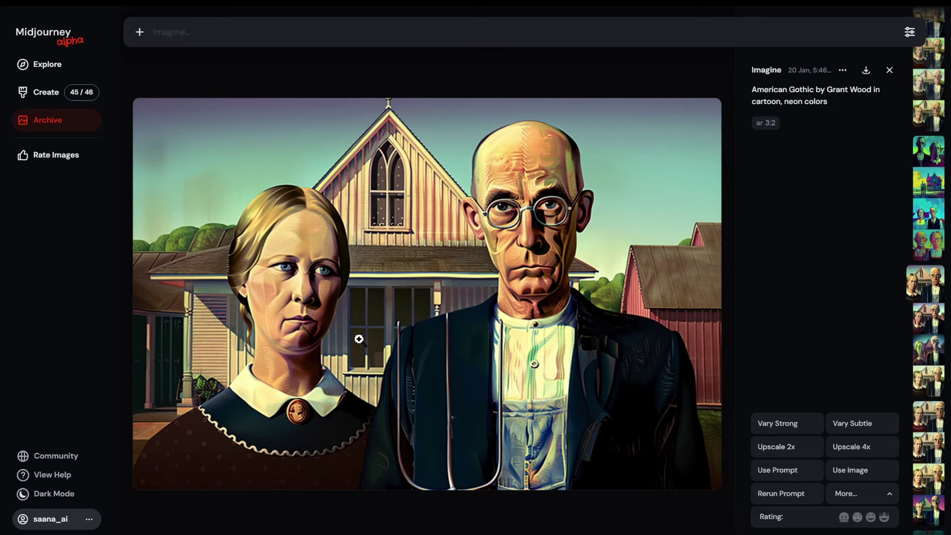
- Review the v 6 cartoon images and rerun their prompt twice for two more sets
key("Up")
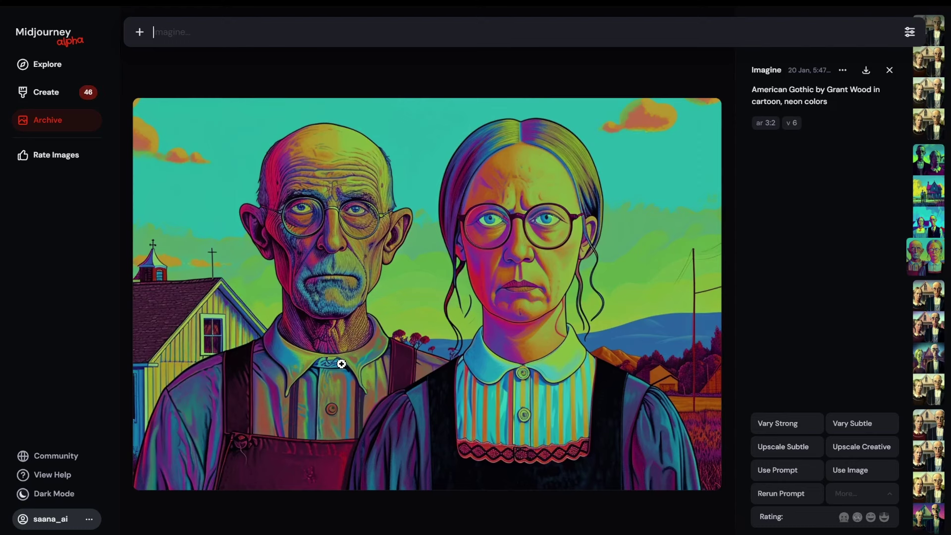
key("Up")
key("Up")
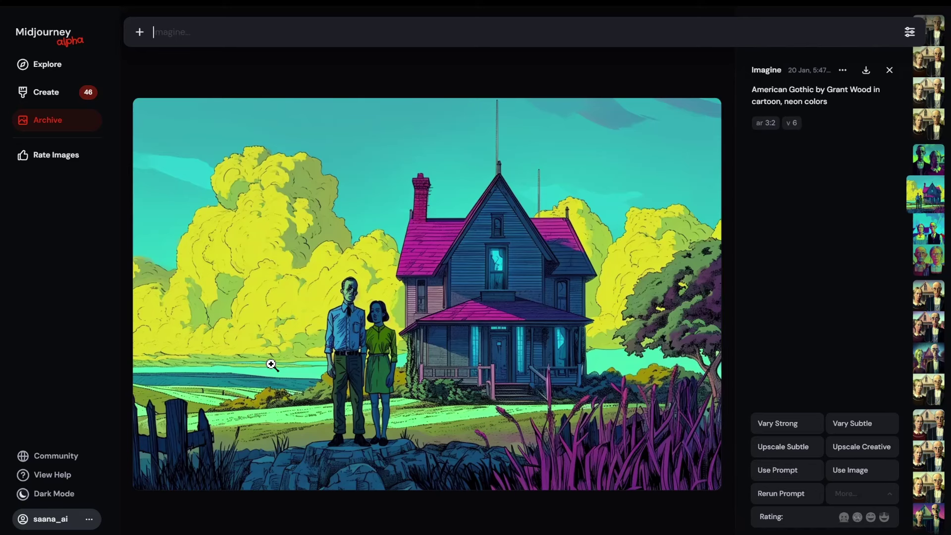
key("Up")
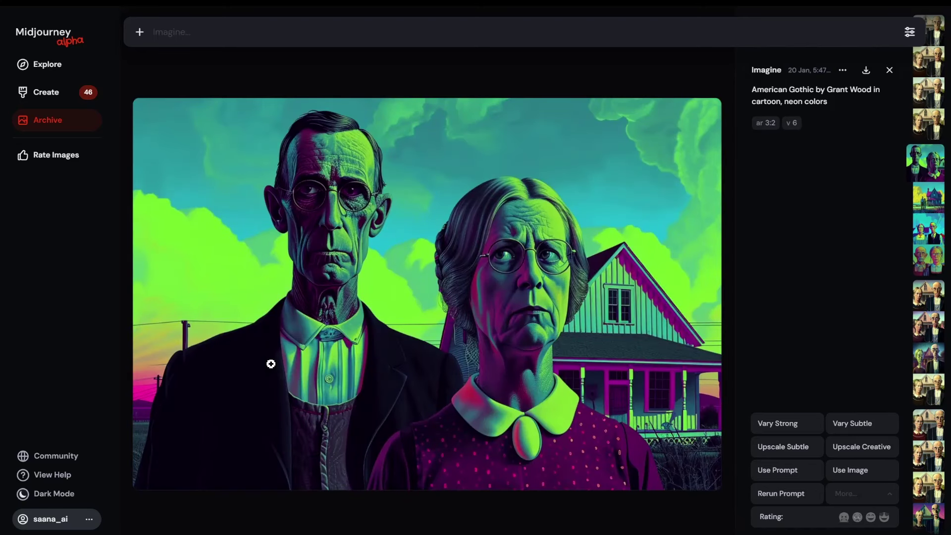
key("Up")
key("Down")
left_click(771, 497)
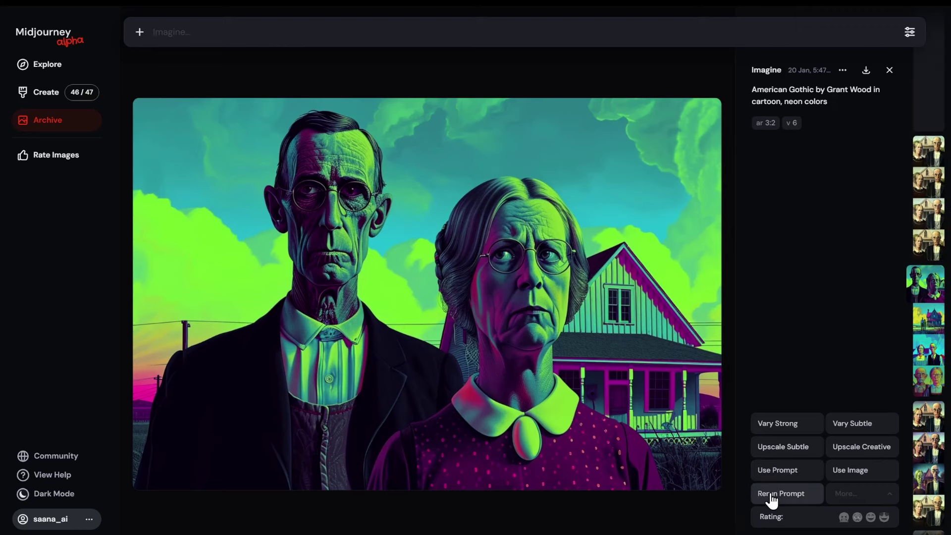
left_click(771, 498)
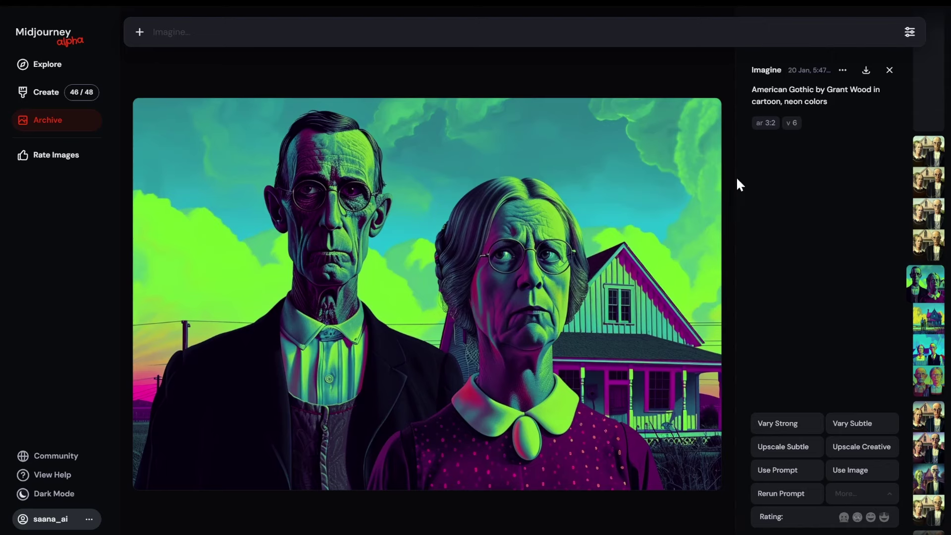
- Reuse the prompt of a psychedelic image with "--v 6" added and generate the images
scroll(375, 357, "up", 1)
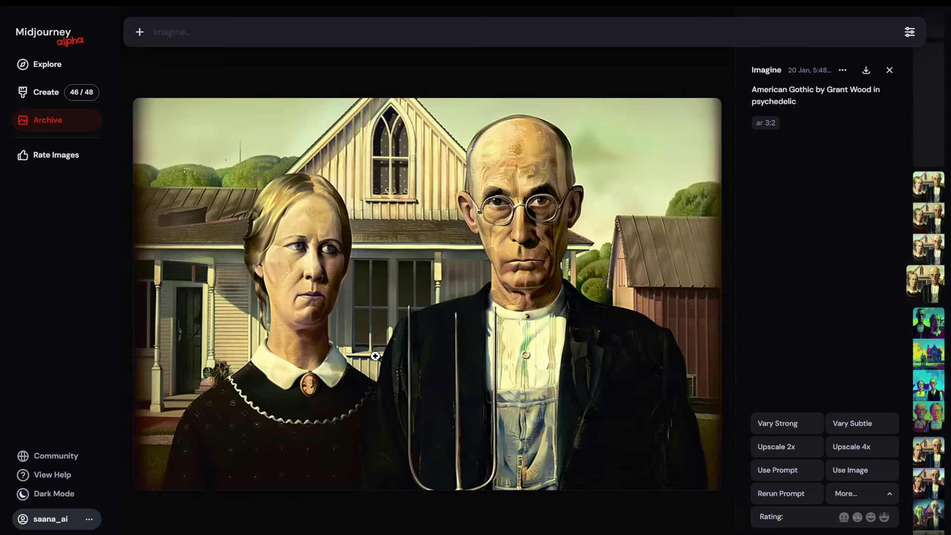
scroll(375, 353, "up", 1)
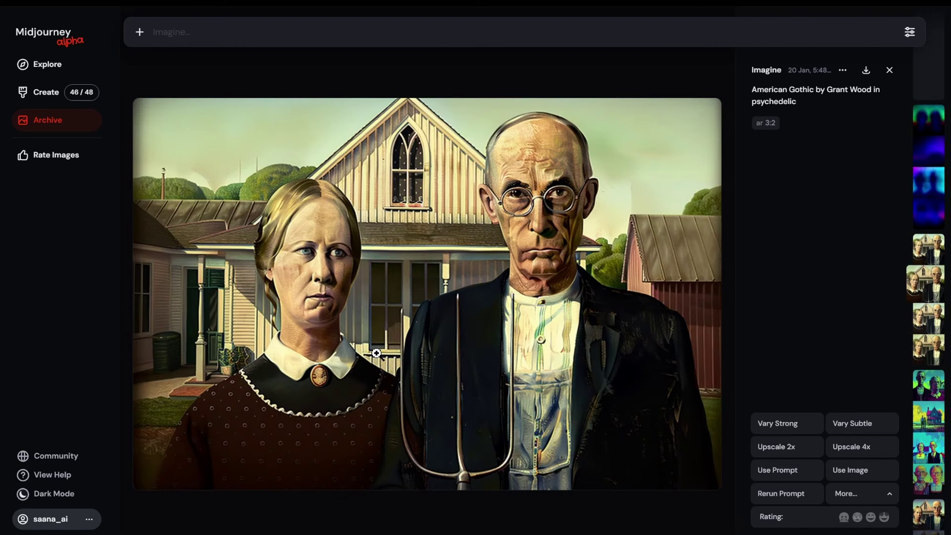
left_click(780, 474)
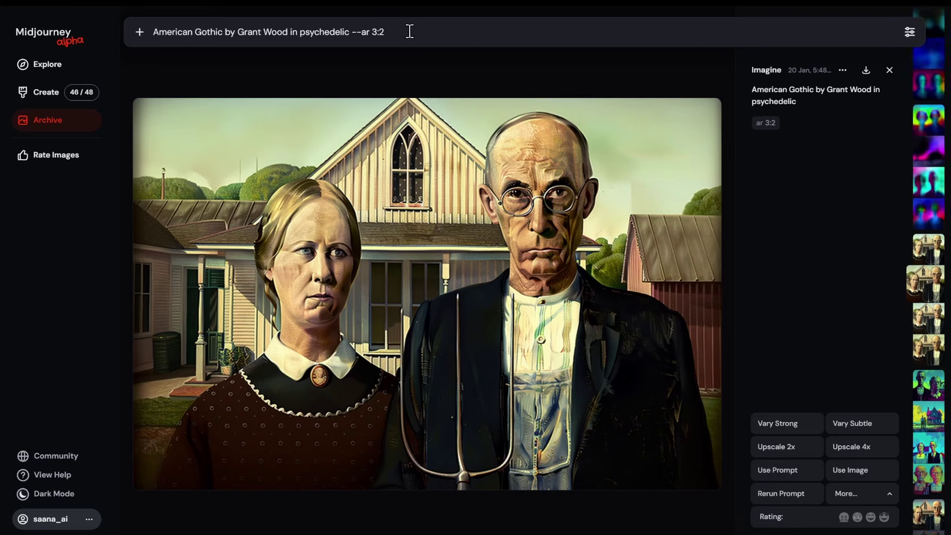
type("--v 6")
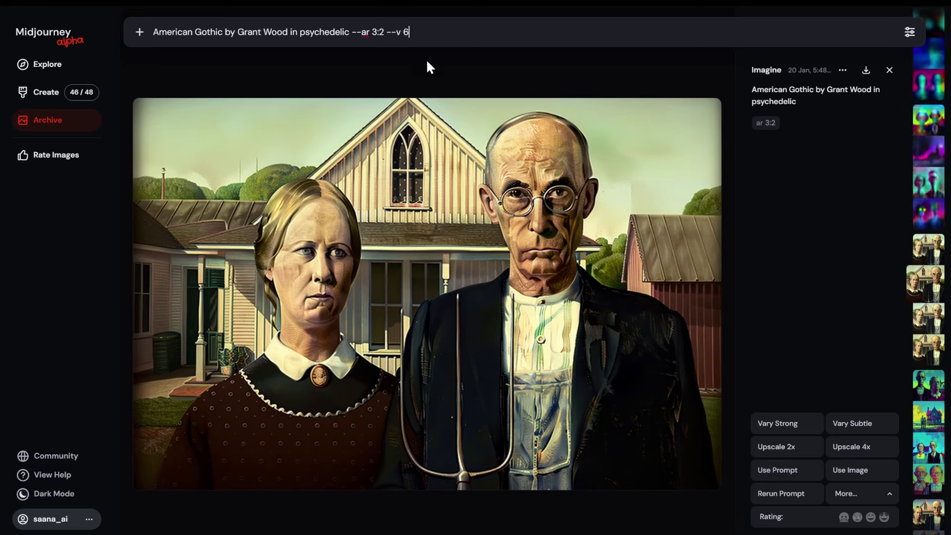
key("Return")
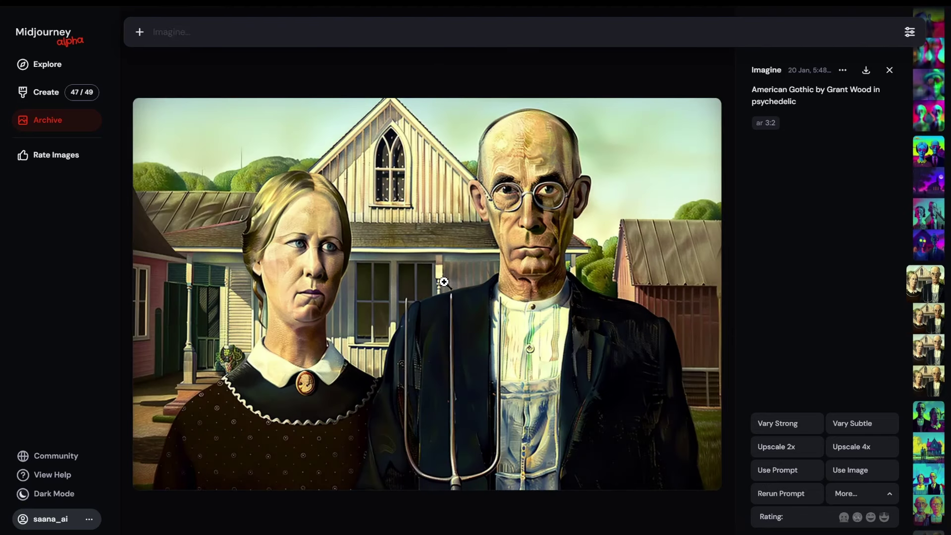
- Examine the newly generated v 6 cartoon images with neon colors one by one
key("Up")
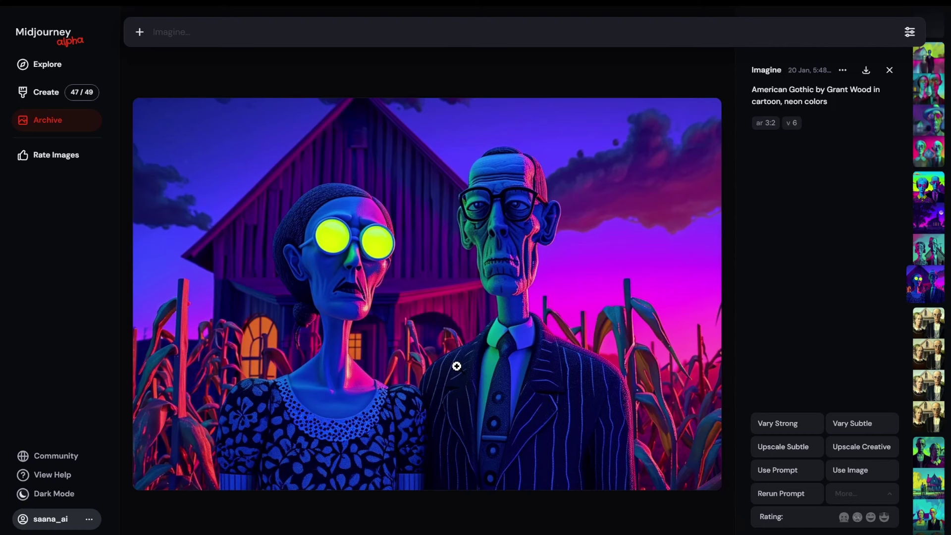
key("Up")
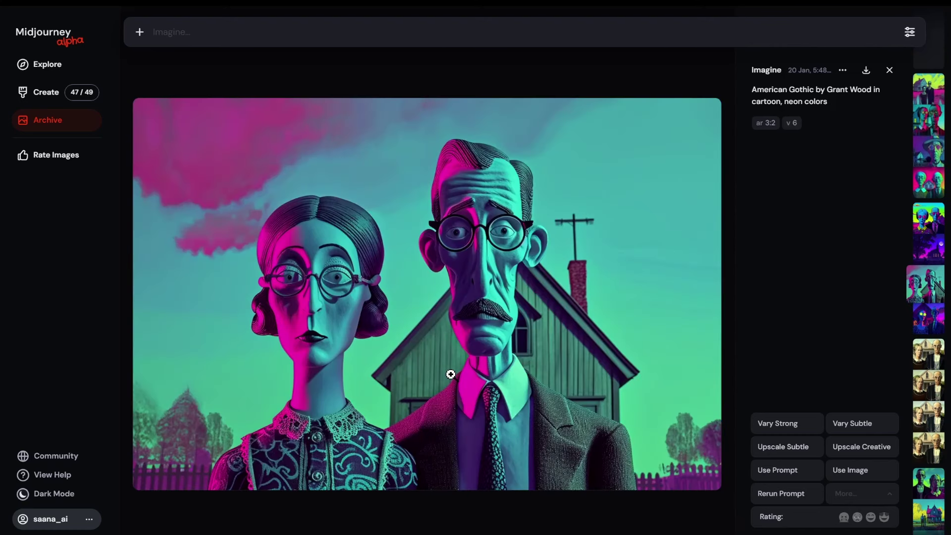
key("Up")
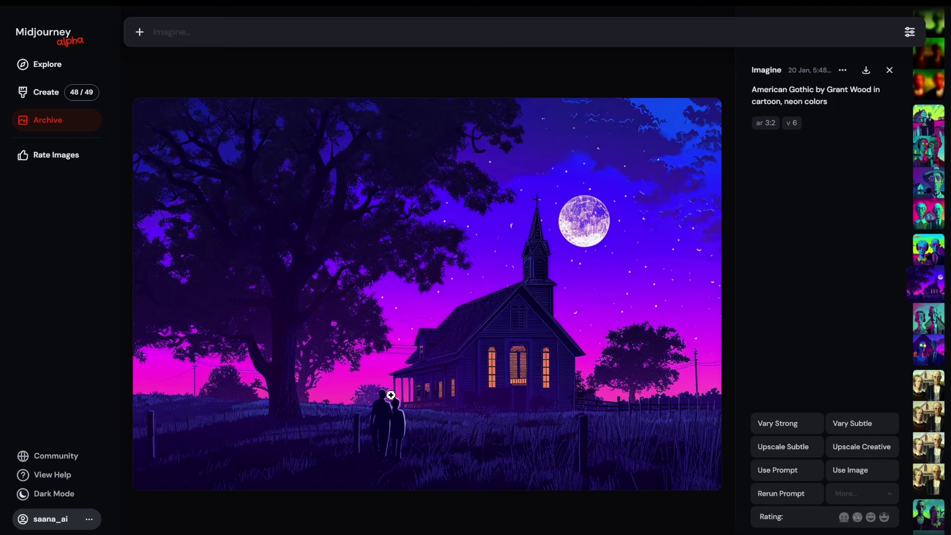
key("Up")
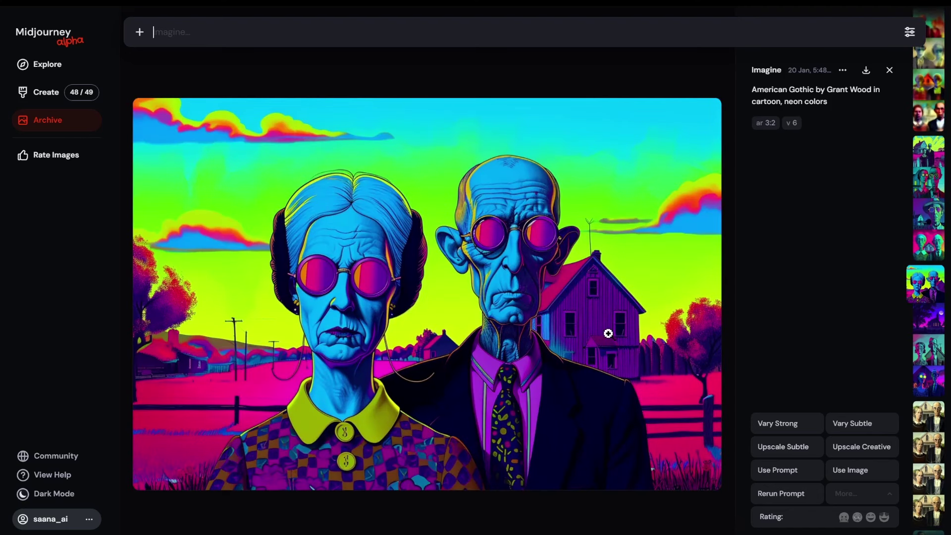
key("Up")
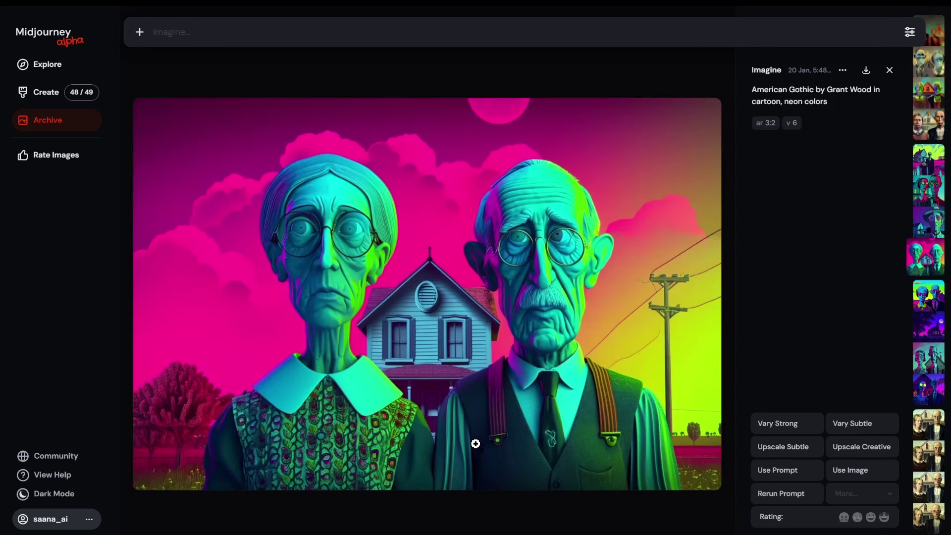
key("Up")
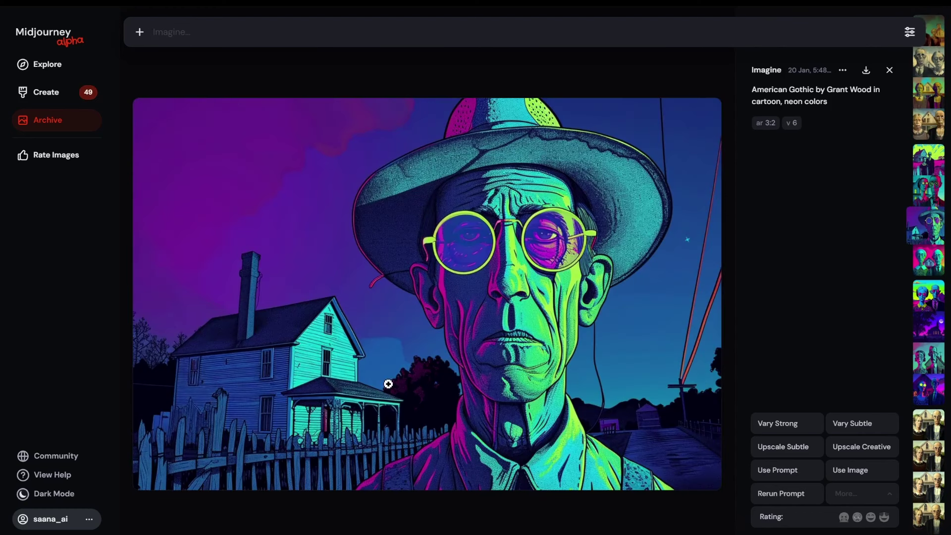
key("Up")
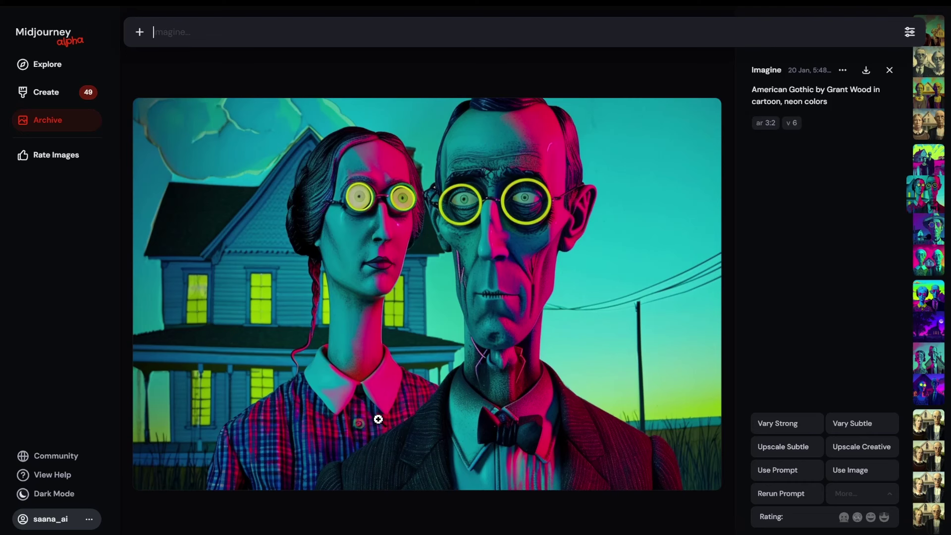
- Browse to the psychedelic v 6 image of the bearded man, reuse its prompt with ", neon colors" added and generate the images
key("Up")
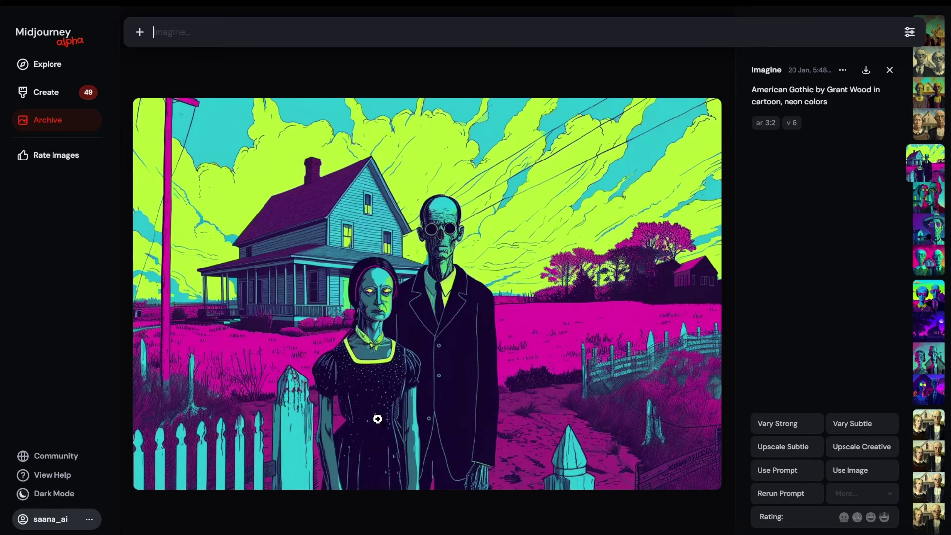
key("Up")
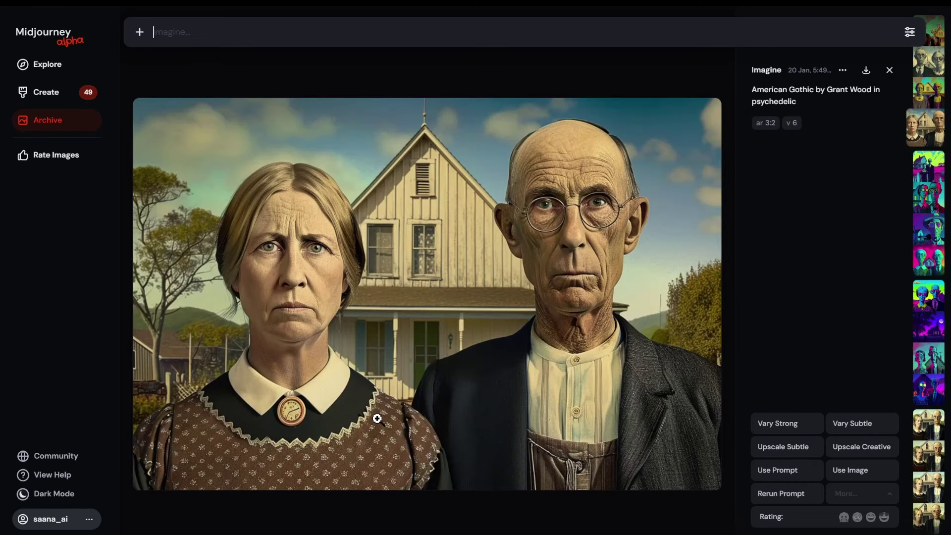
key("Up")
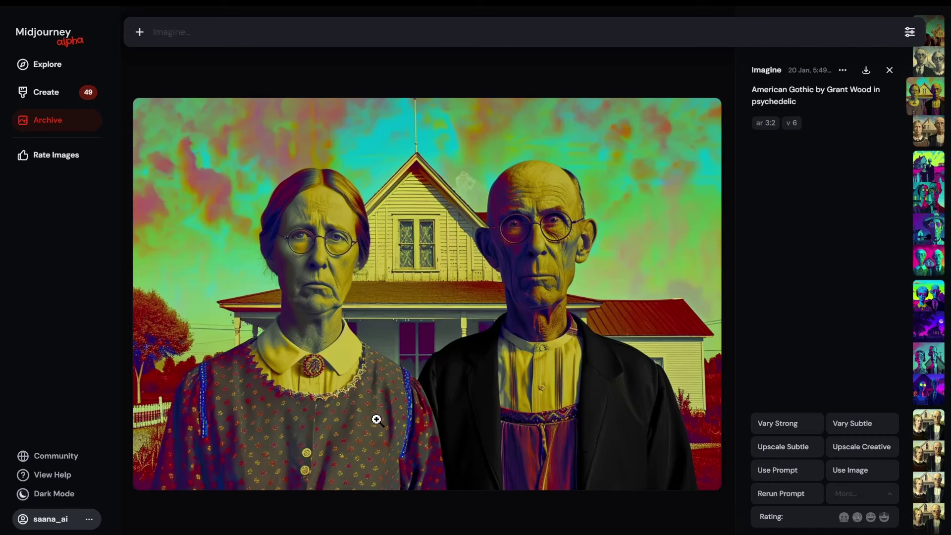
key("Up")
key("Up")
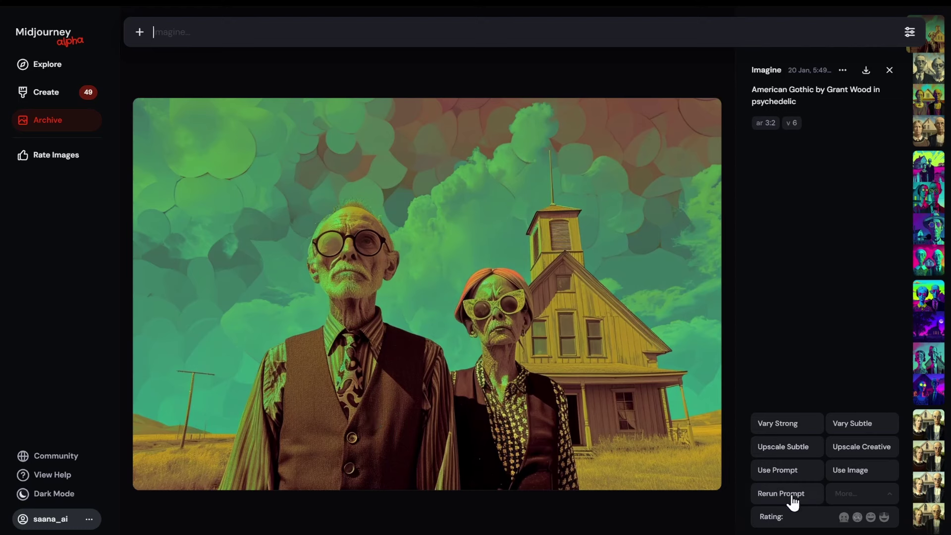
left_click(785, 476)
left_click(350, 32)
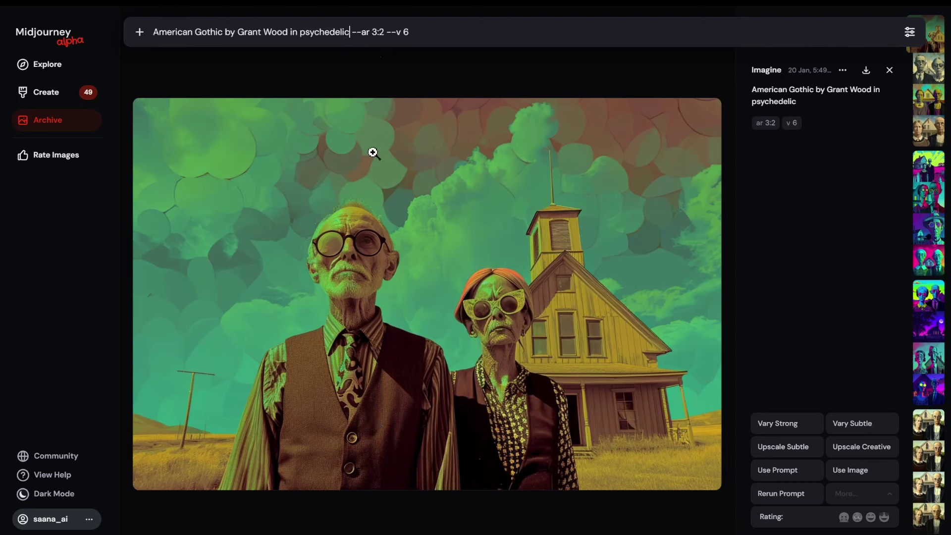
type(", neon colors")
key("Return")
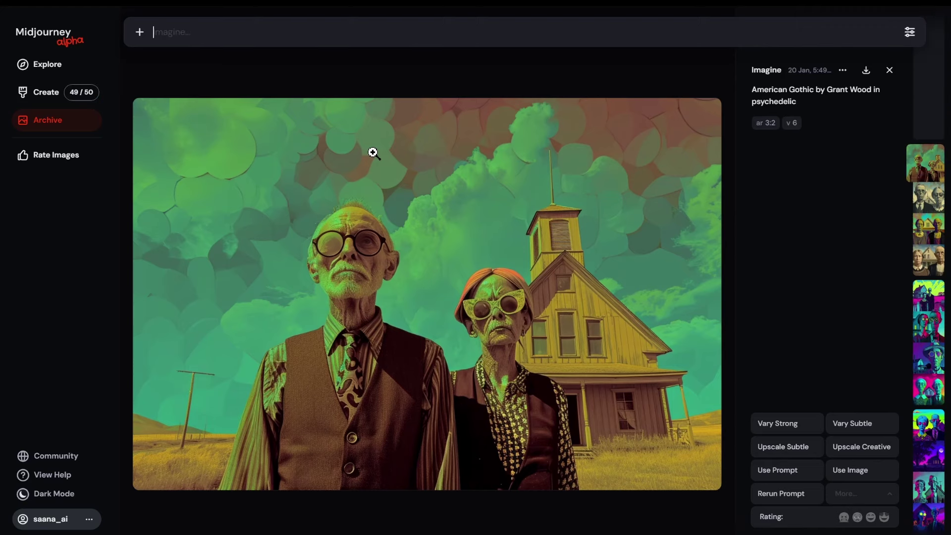
- Reuse the same psychedelic v 6 prompt with ", surreal" added and generate another set
left_click(770, 472)
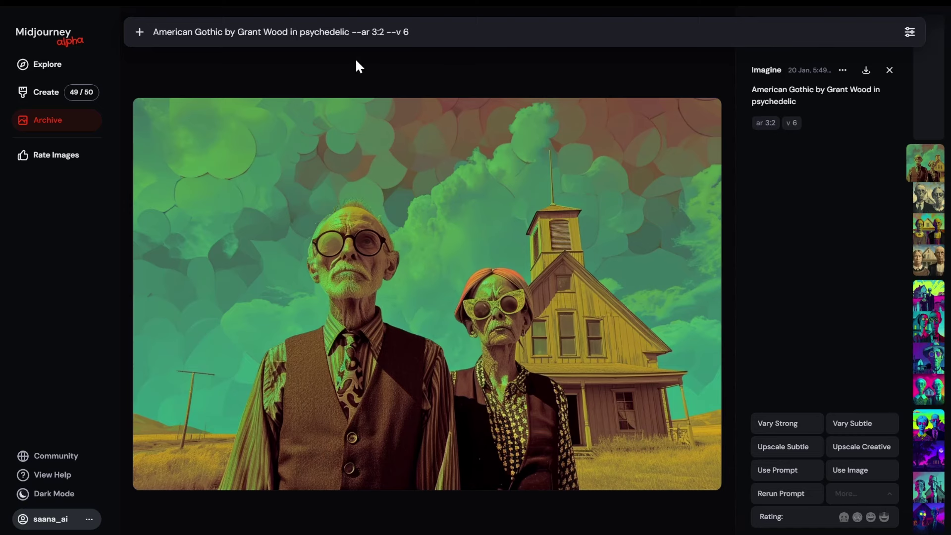
type(", surreal")
key("Return")
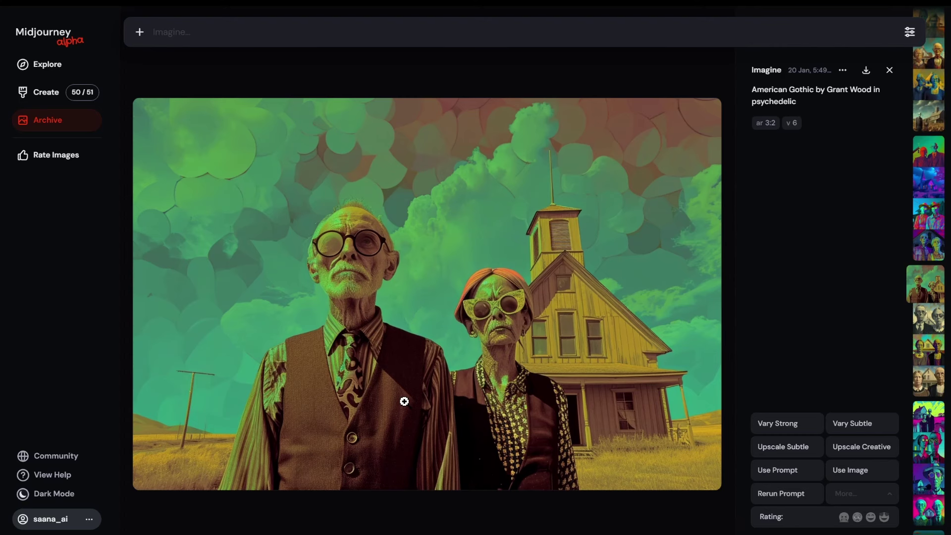
- Examine the new psychedelic neon colors and psychedelic surreal images one by one and compare them
key("Up")
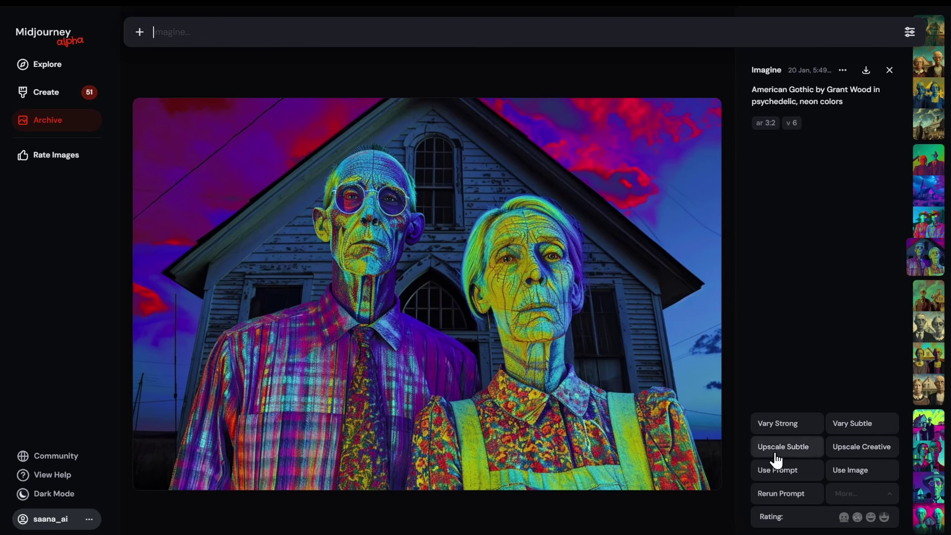
scroll(365, 394, "up", 1)
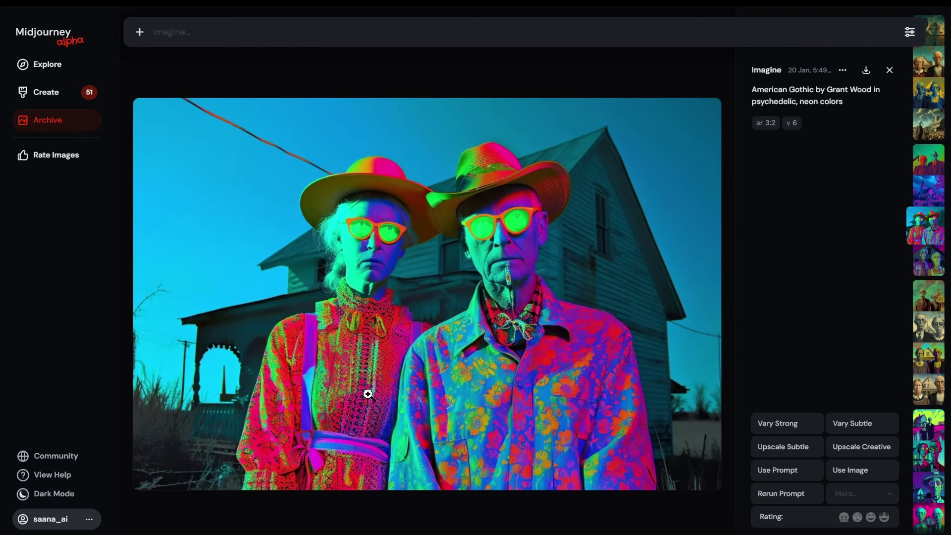
scroll(367, 394, "up", 1)
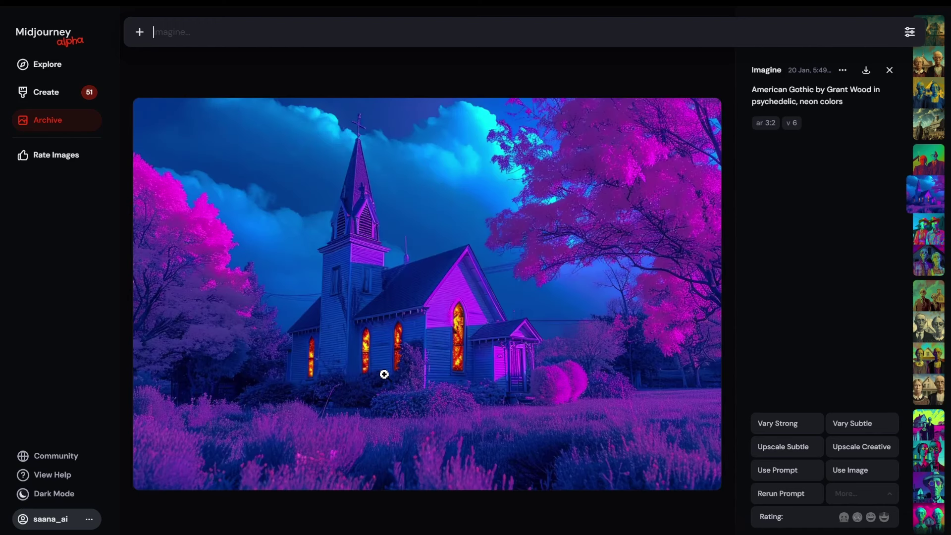
scroll(384, 374, "up", 1)
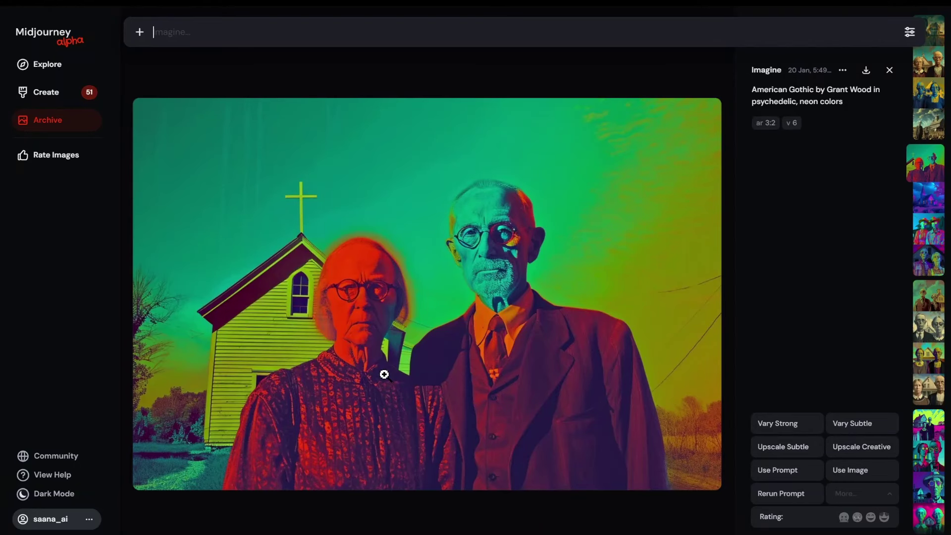
scroll(384, 374, "up", 1)
scroll(476, 379, "up", 1)
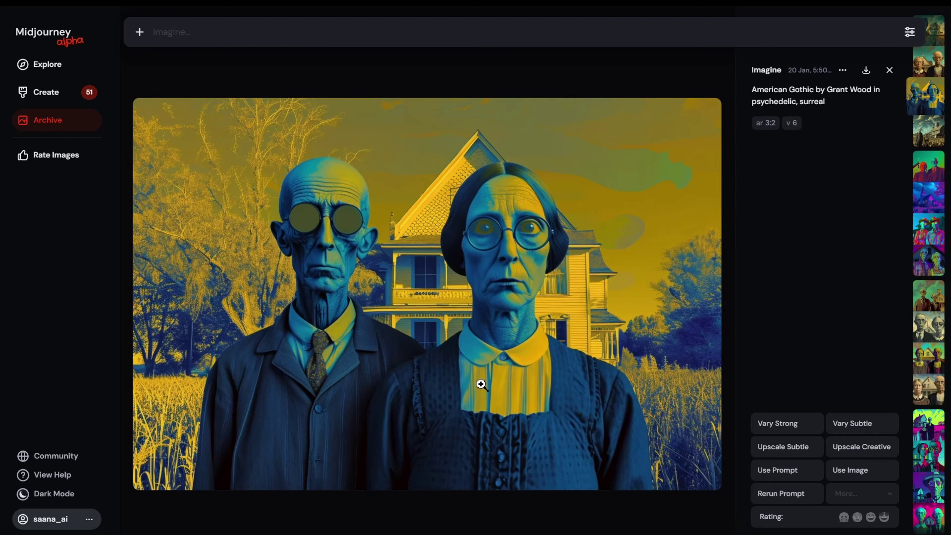
scroll(480, 383, "up", 1)
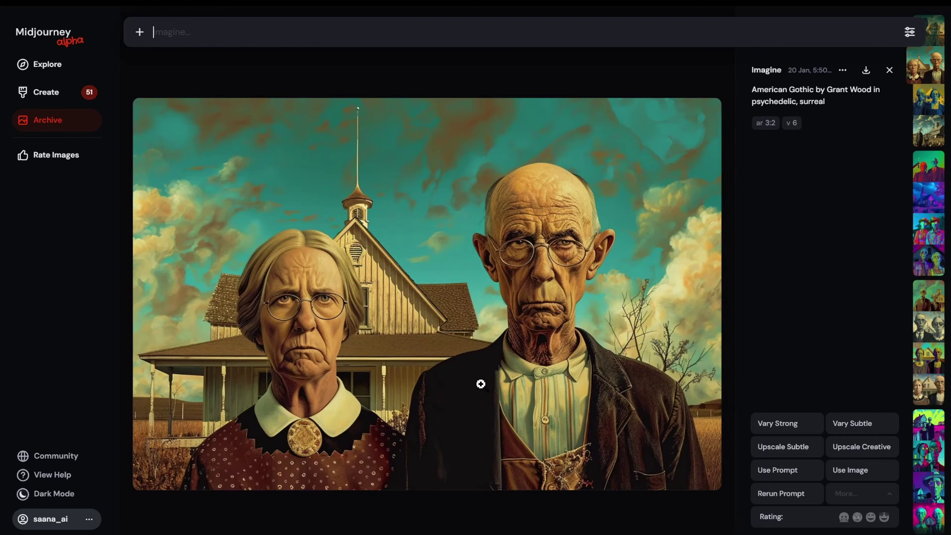
scroll(481, 383, "up", 1)
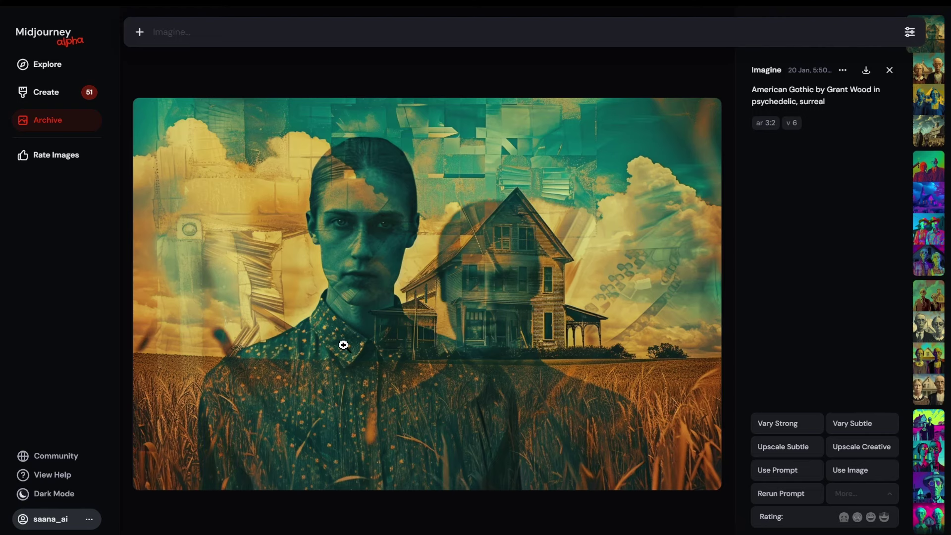
scroll(343, 345, "down", 2)
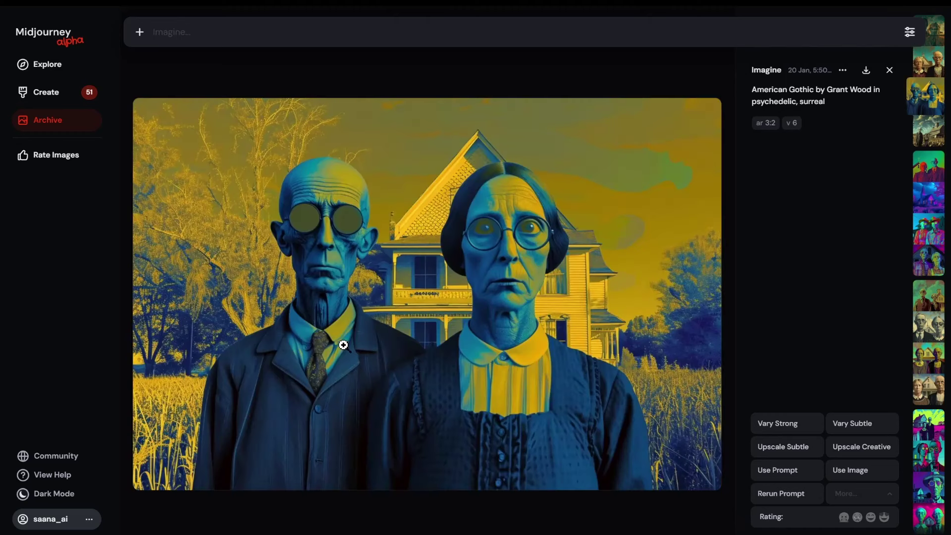
scroll(343, 346, "down", 1)
scroll(345, 344, "down", 1)
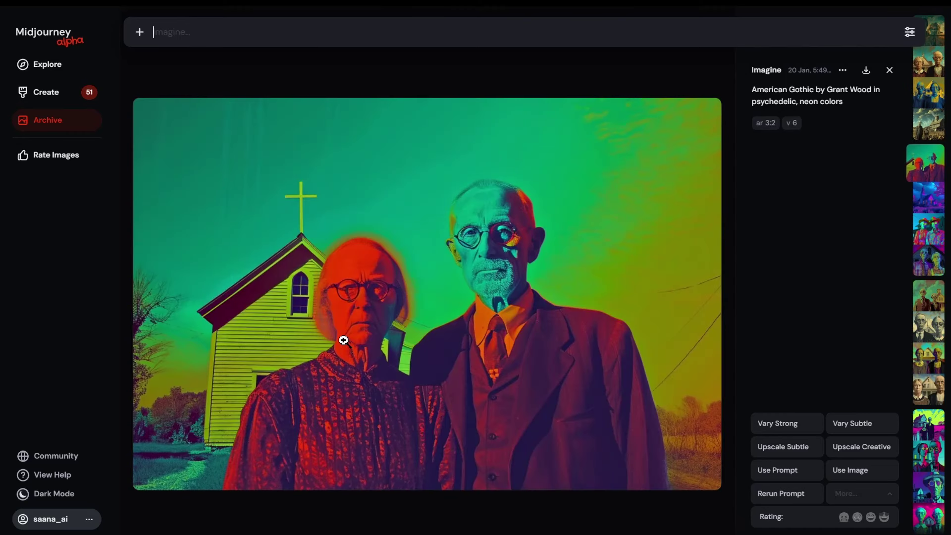
- Reuse the psychedelic neon prompt with "psychedelic, neon colors" replaced by "vaporwave" and generate the images at 3:2 in v 6
left_click(785, 477)
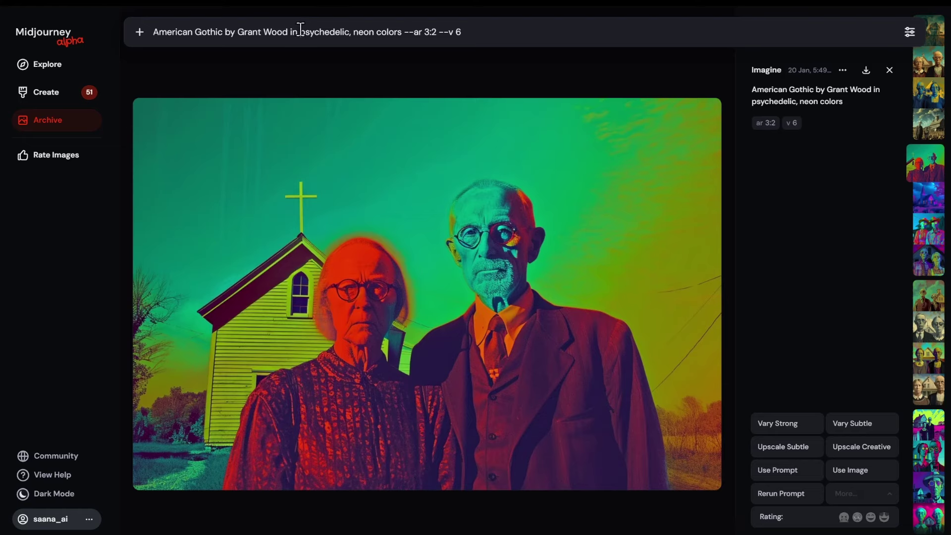
left_click_drag(299, 32, 403, 47)
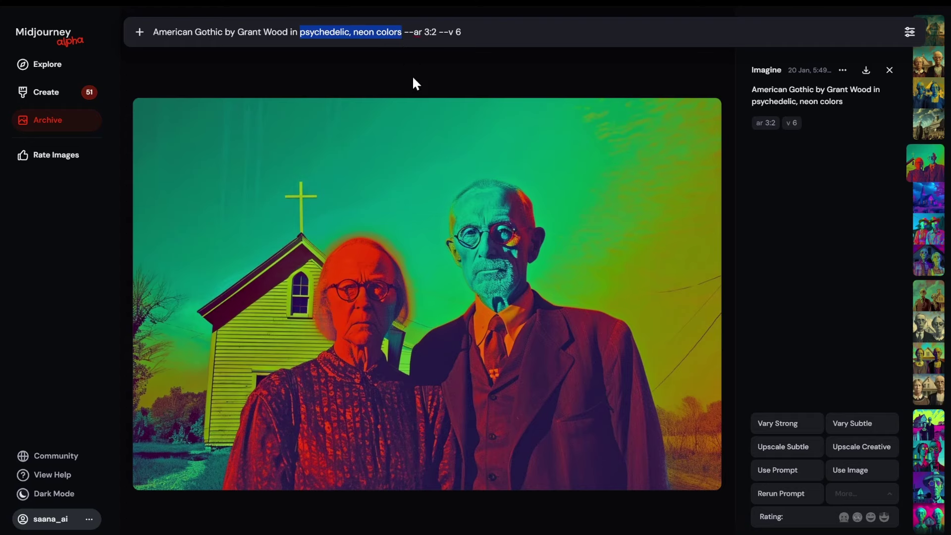
type("v")
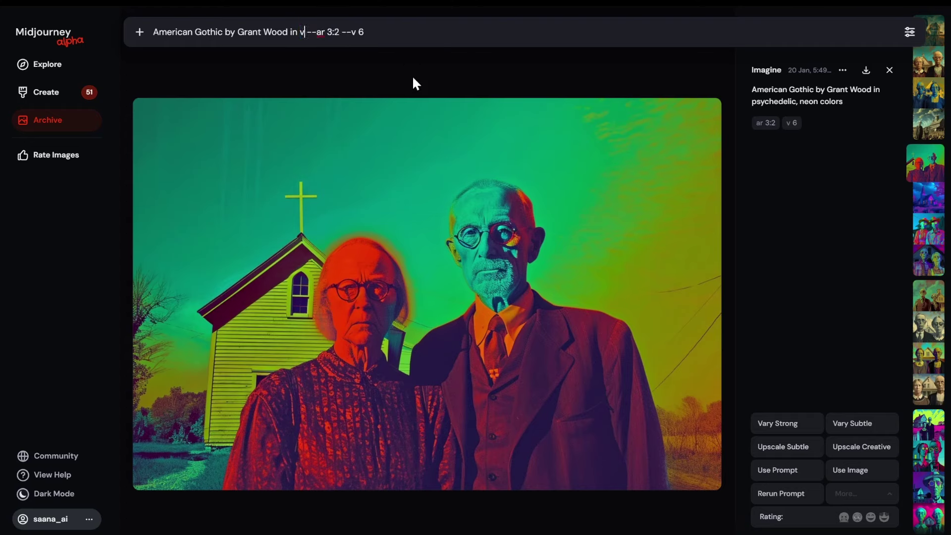
type("aporwave")
key("Return")
- Recall the vaporwave prompt, replace "vaporwave" with "{neo-noir, art nouveau, art deco, retrofuturism, avant garde}" and generate all the variations
key("Up")
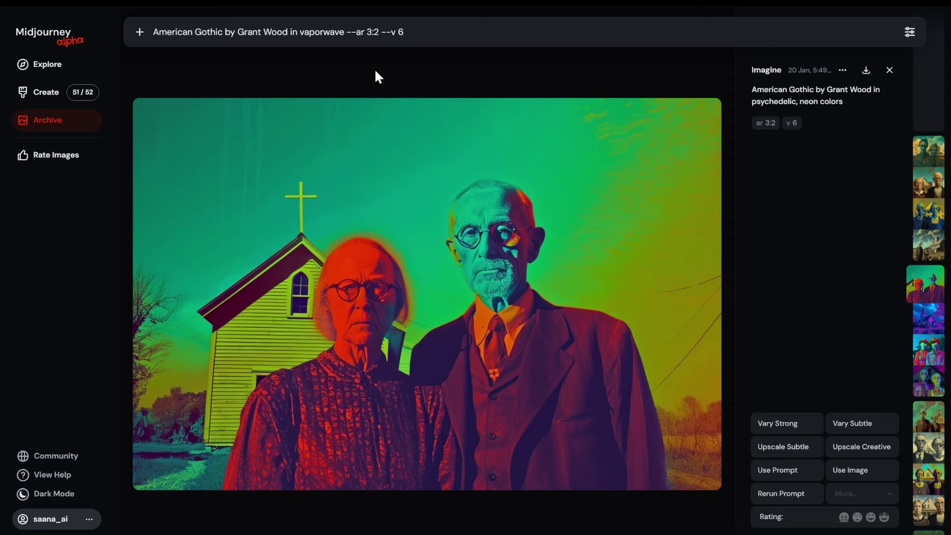
left_click_drag(300, 32, 343, 29)
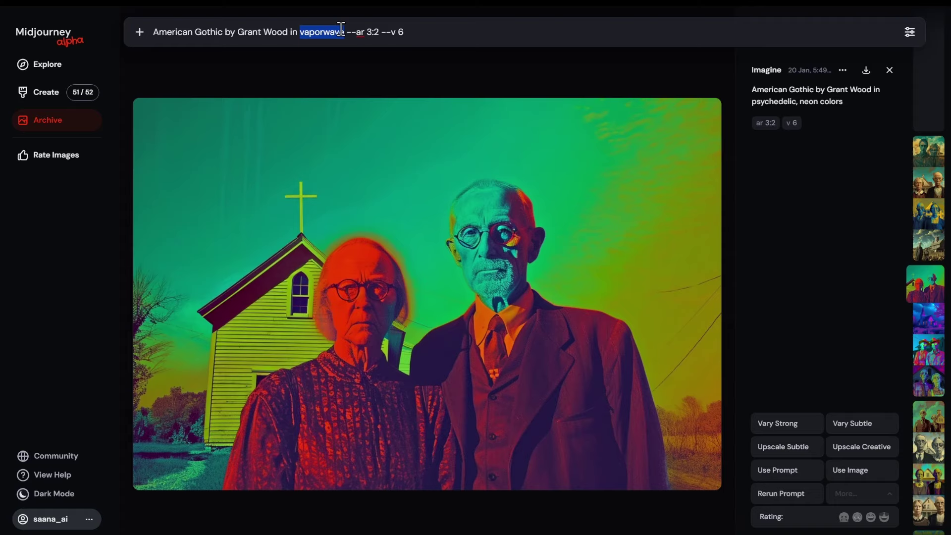
key("BackSpace")
type("{")
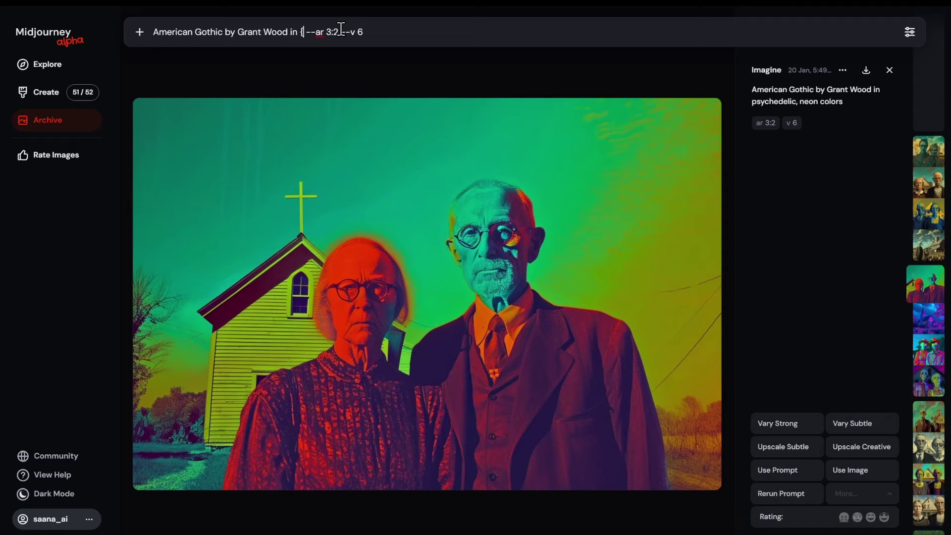
type("neo-noir")
type(", ")
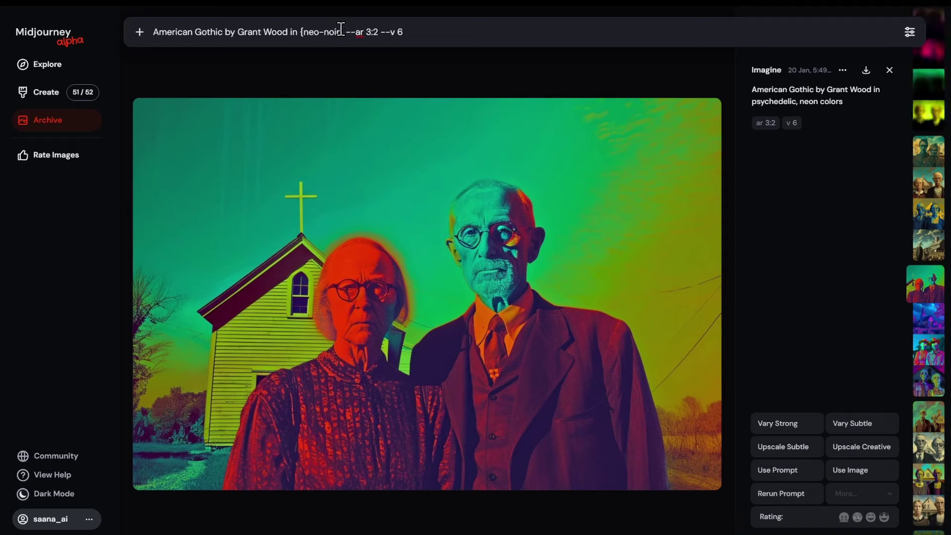
type("art nouv")
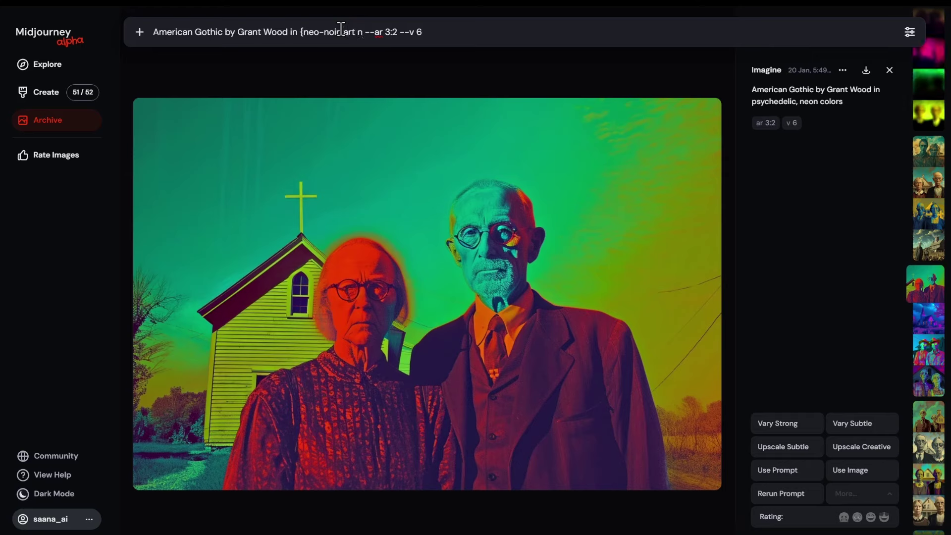
type("eau")
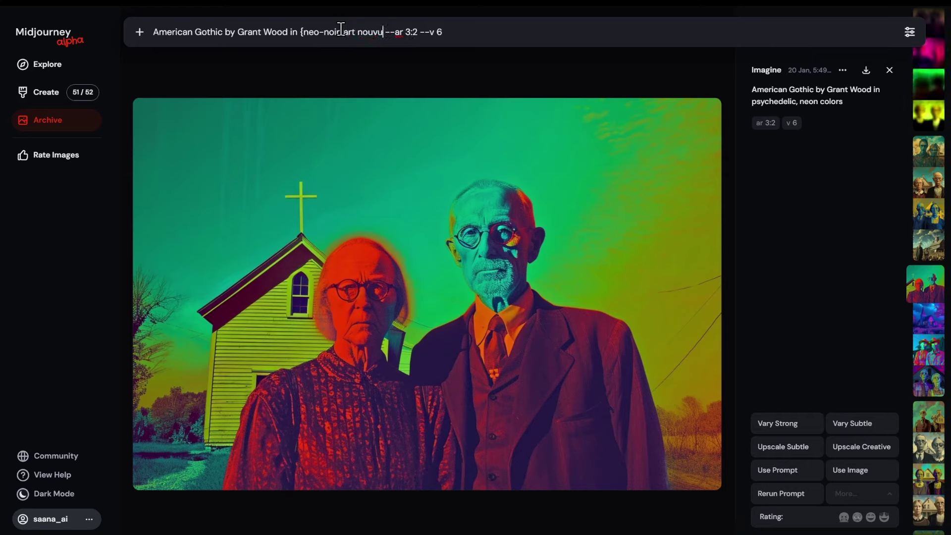
type(", art d")
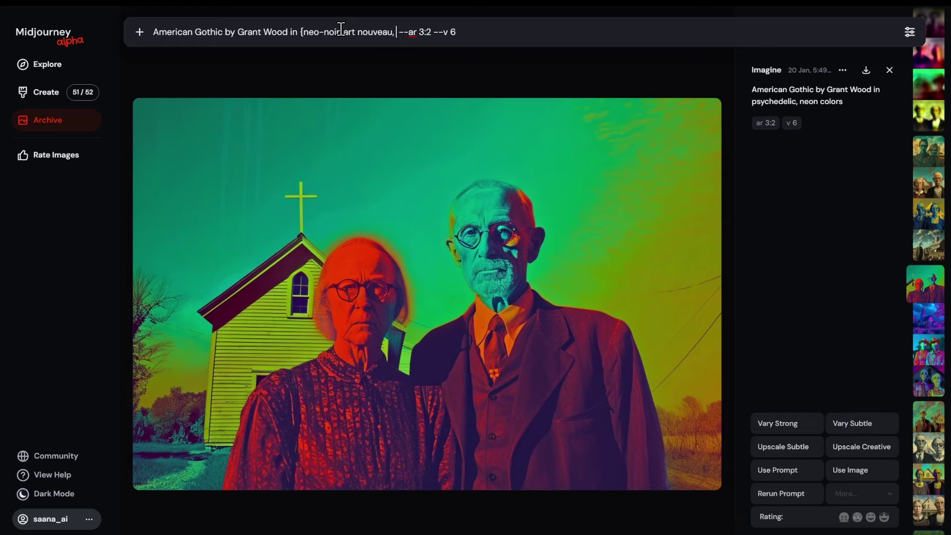
type("eco, ")
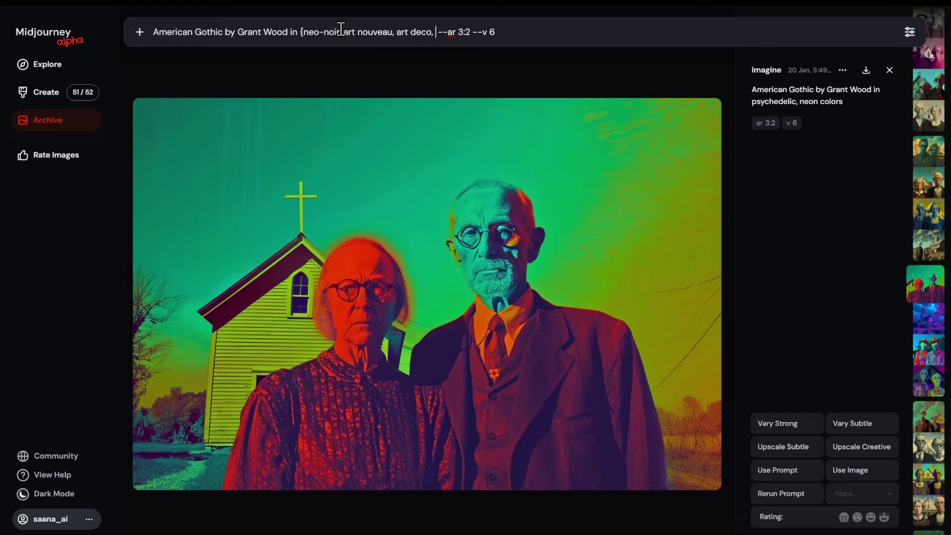
type("retro")
type("futurism,")
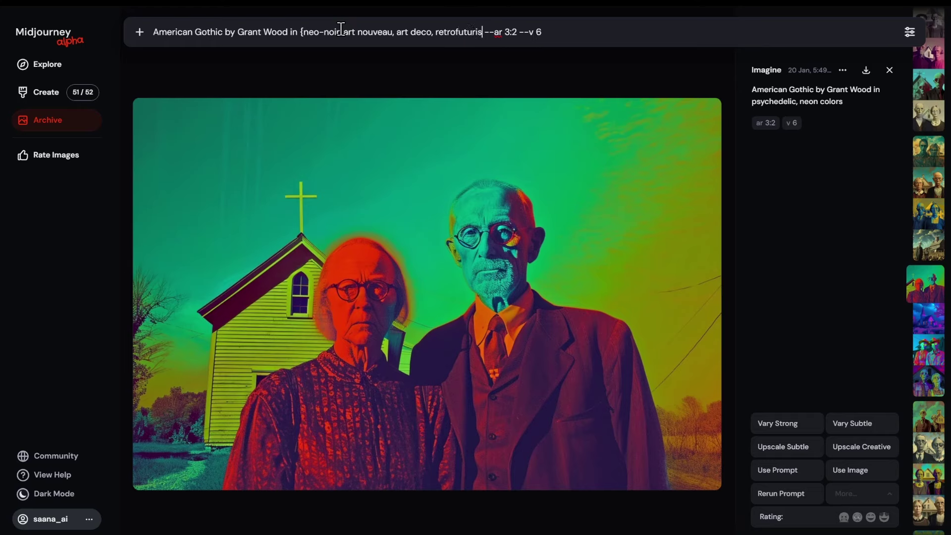
type(" avant garde")
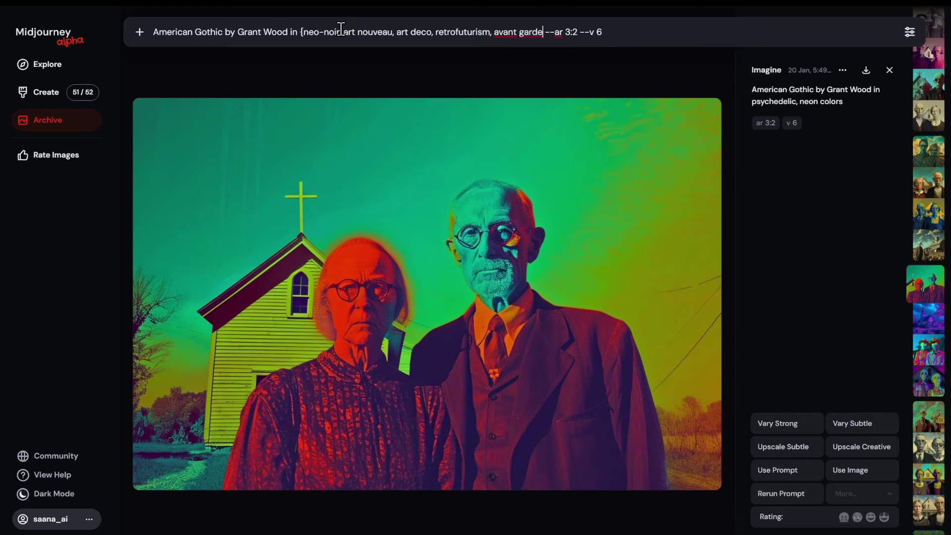
type("}")
key("Return")
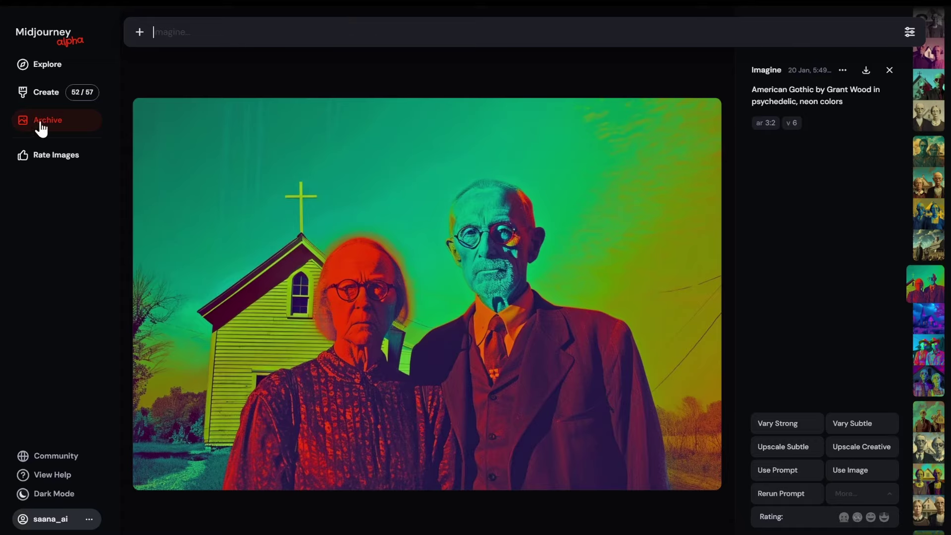
- Check the progress of the submitted style variations in the creation list and return to the archive of all images
left_click(48, 100)
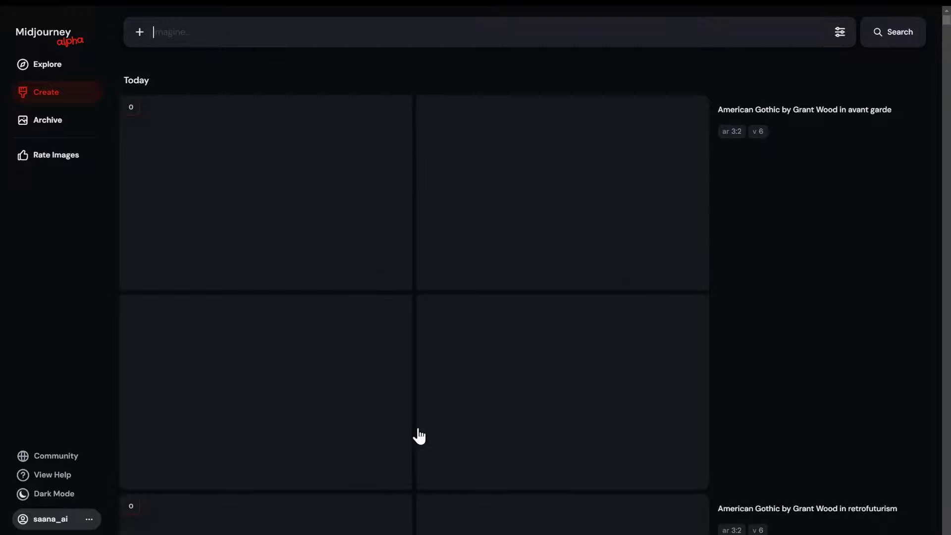
scroll(418, 436, "down", 12)
scroll(343, 277, "down", 17)
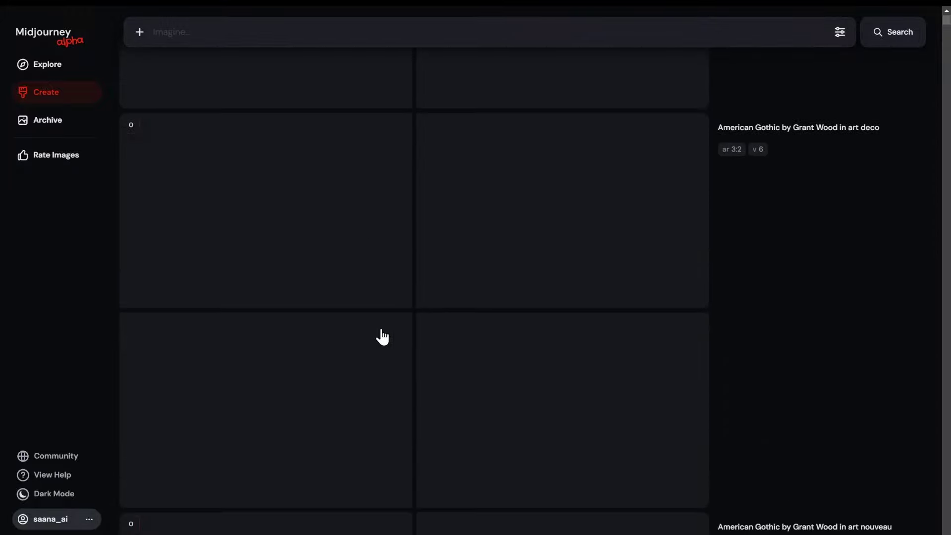
scroll(157, 283, "down", 8)
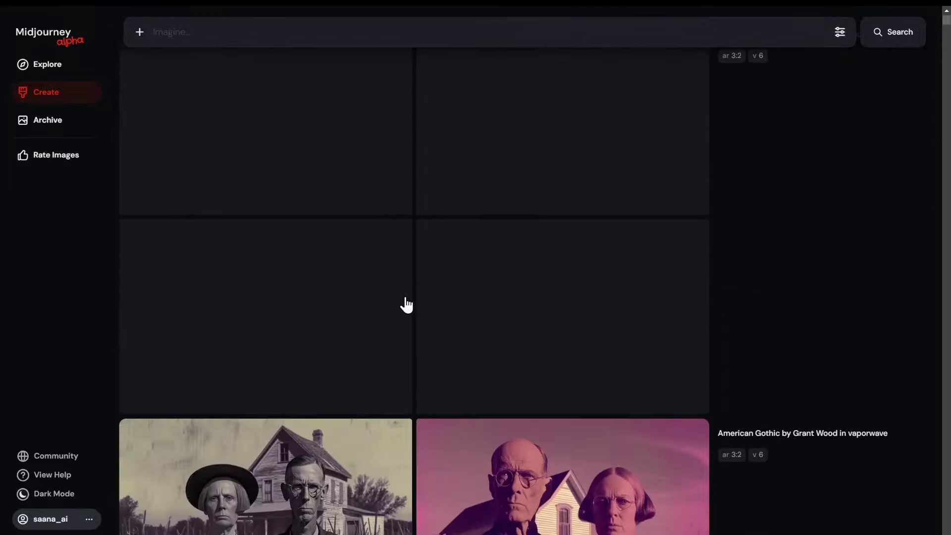
left_click(47, 128)
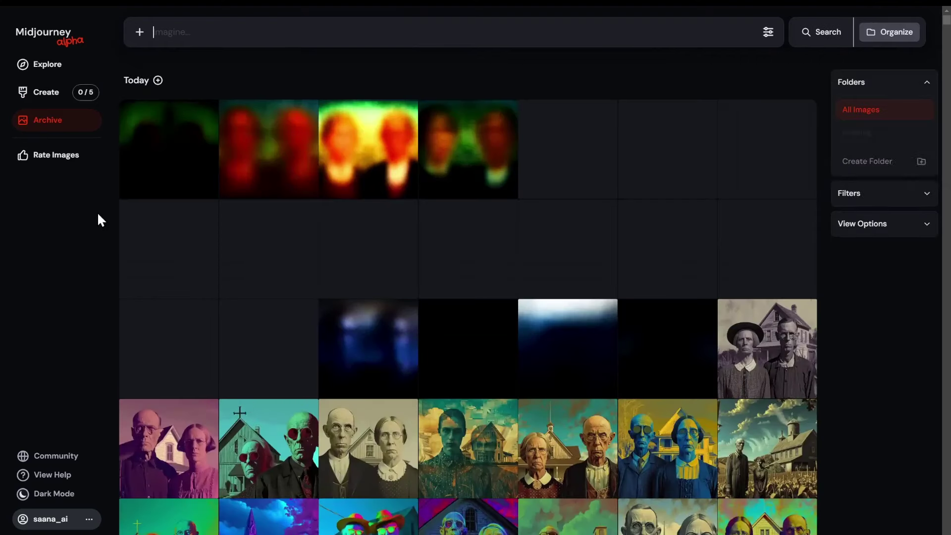
- Open a psychedelic American Gothic image from the archive and review the psychedelic, neon colors and surreal versions in turn
scroll(120, 328, "down", 2)
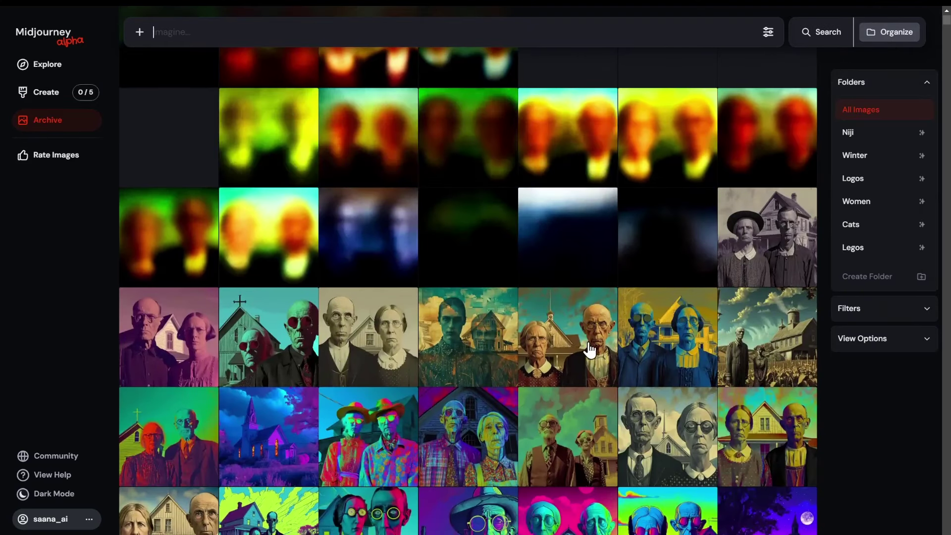
scroll(584, 347, "up", 2)
scroll(476, 430, "down", 1)
scroll(476, 430, "down", 1)
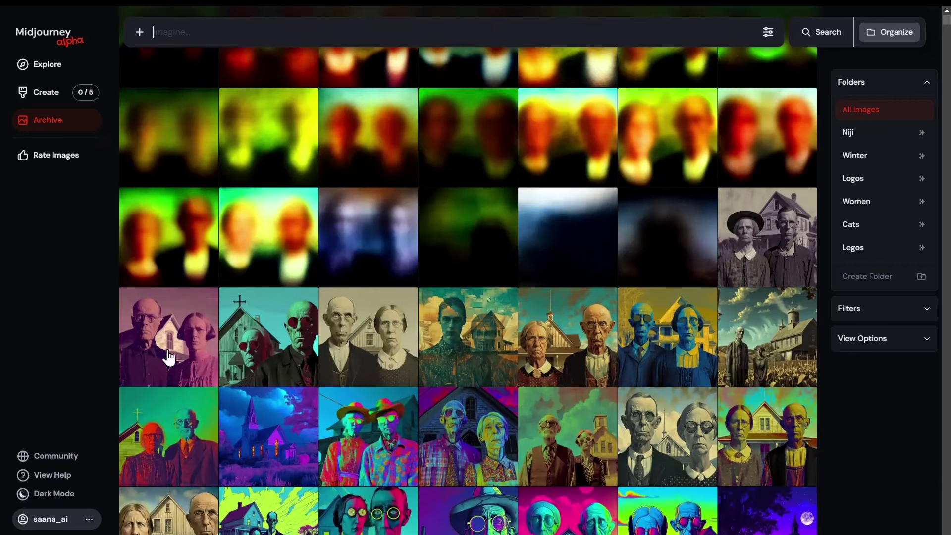
scroll(480, 395, "down", 2)
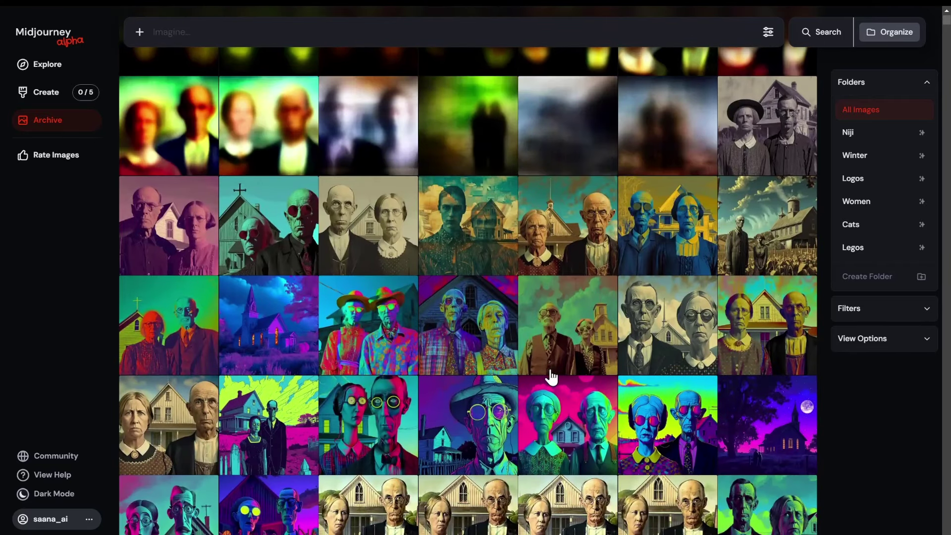
left_click(632, 344)
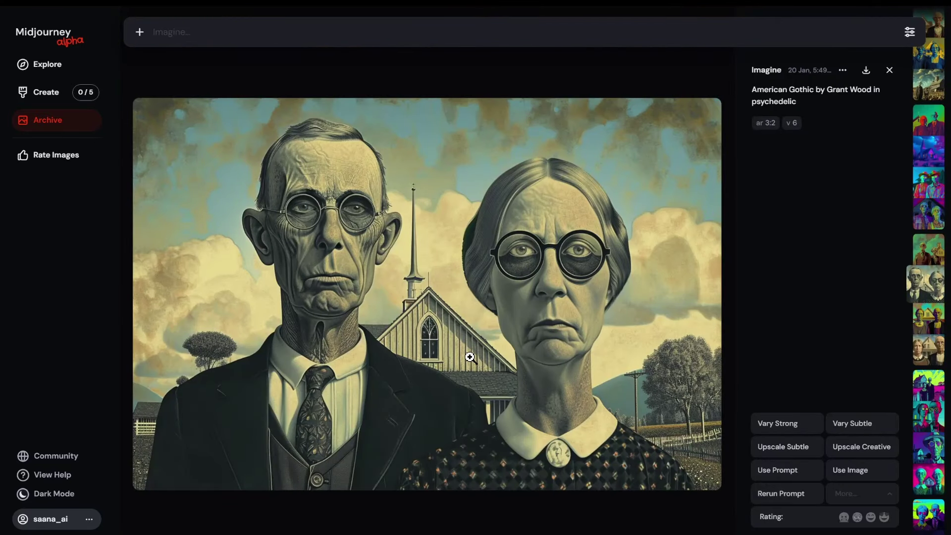
key("Up")
key("Up")
key("Up")
key("Up")
key("Up")
key("Up")
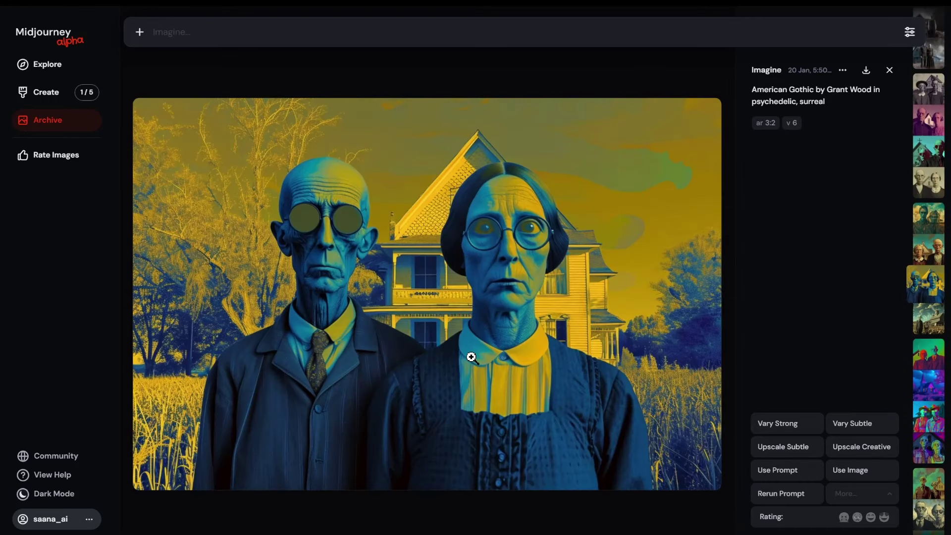
key("Up")
key("Up")
- Examine the four vaporwave images one by one at full size
key("Up")
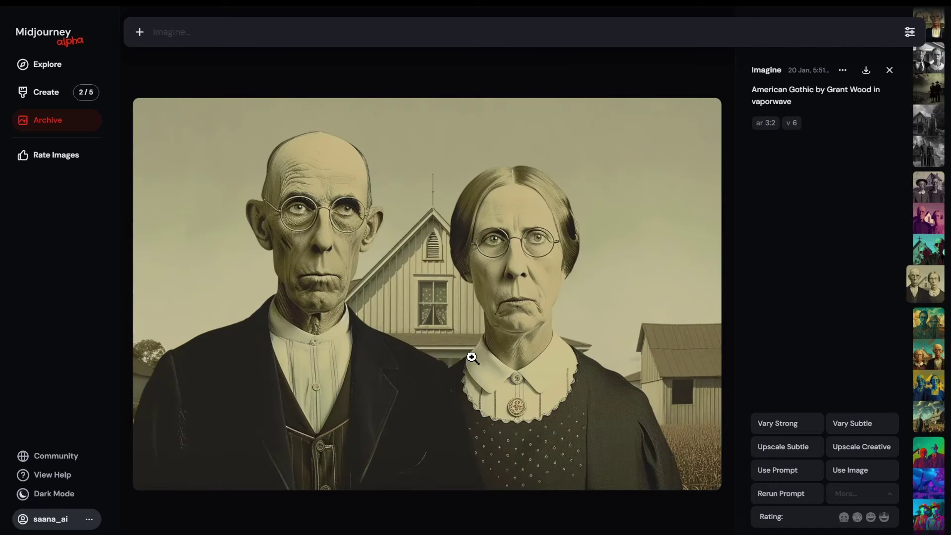
key("Up")
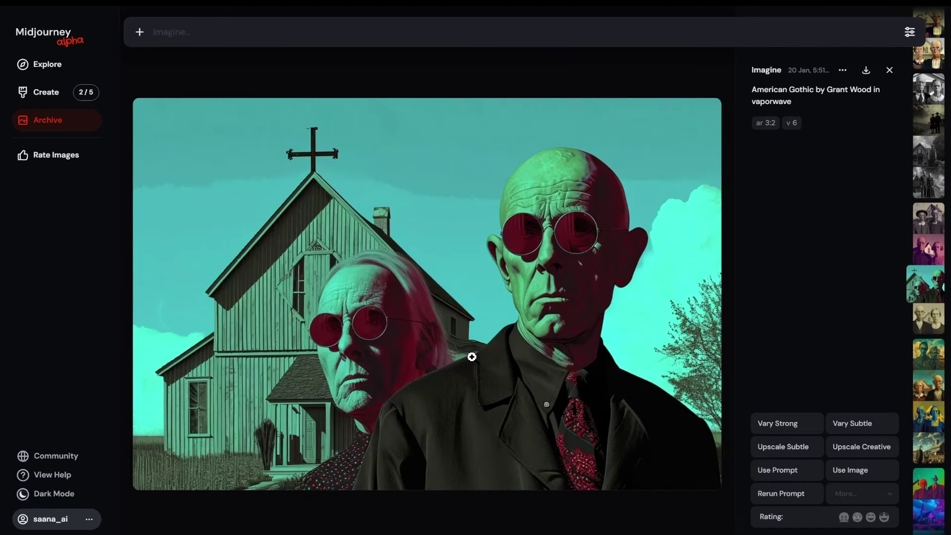
key("Up")
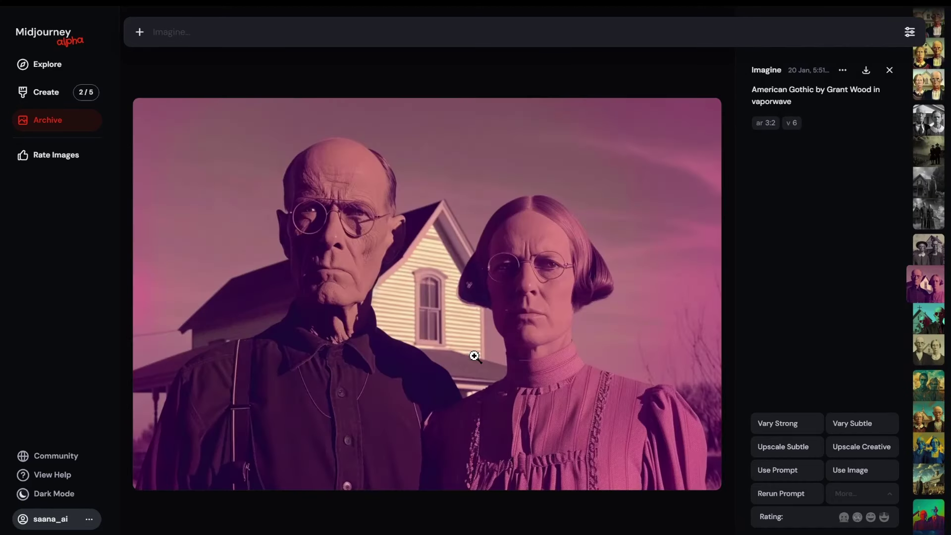
key("Up")
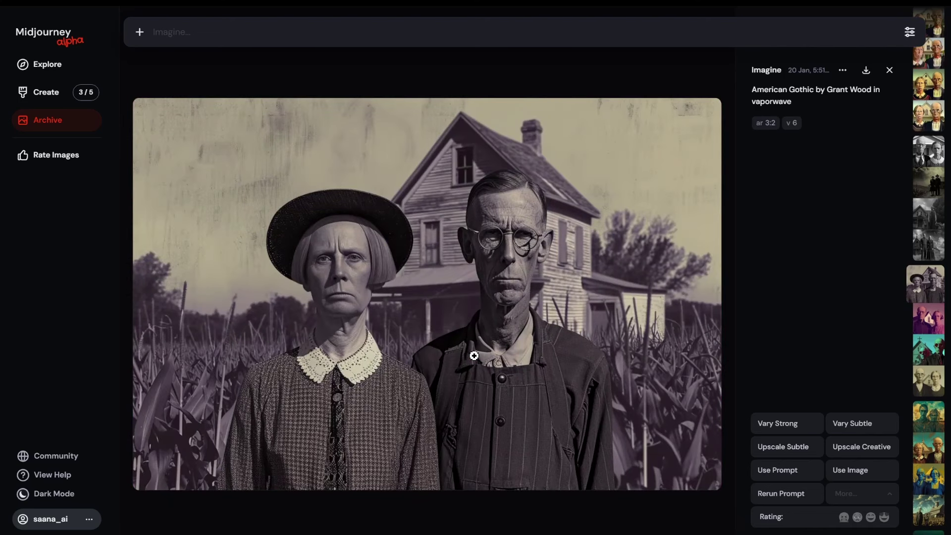
- Examine the neo-noir and art nouveau images one after another at full size
key("Up")
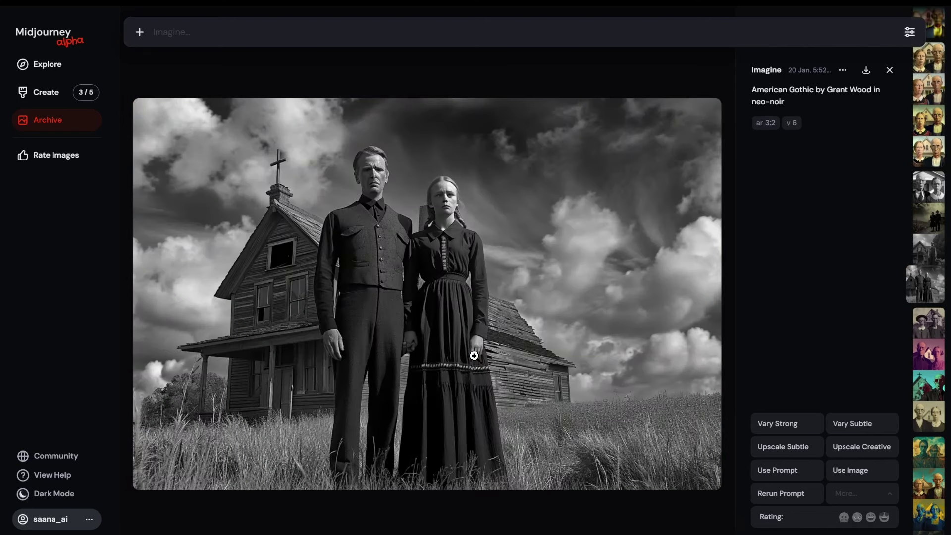
key("Up")
key("Up")
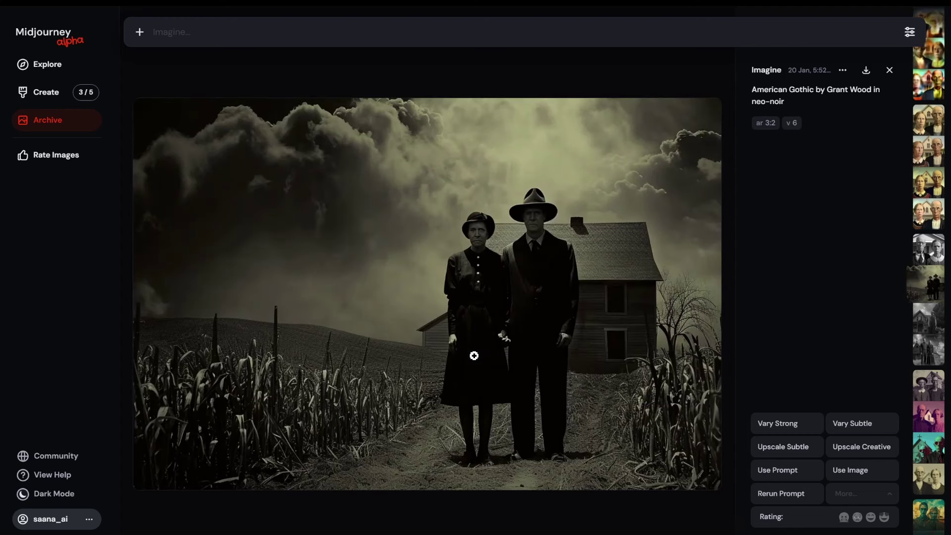
key("Up")
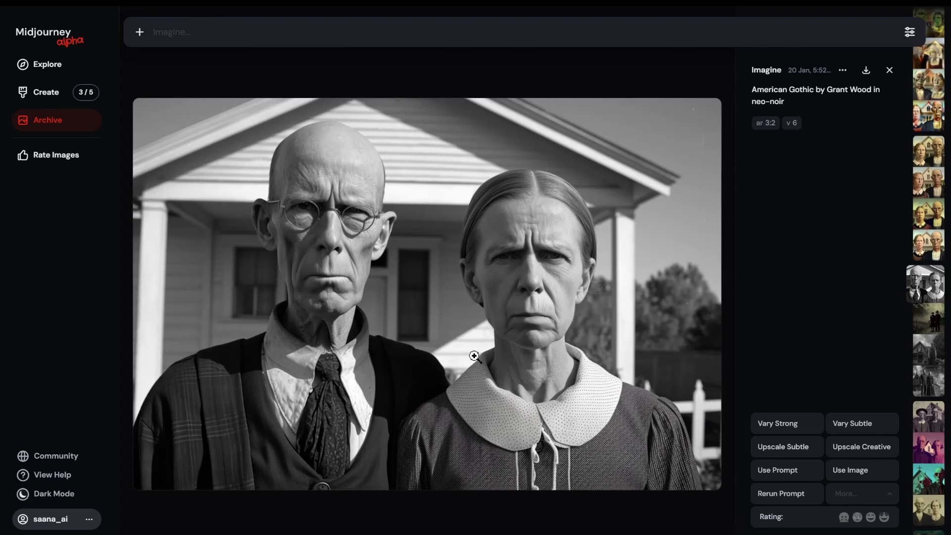
key("Up")
key("Up")
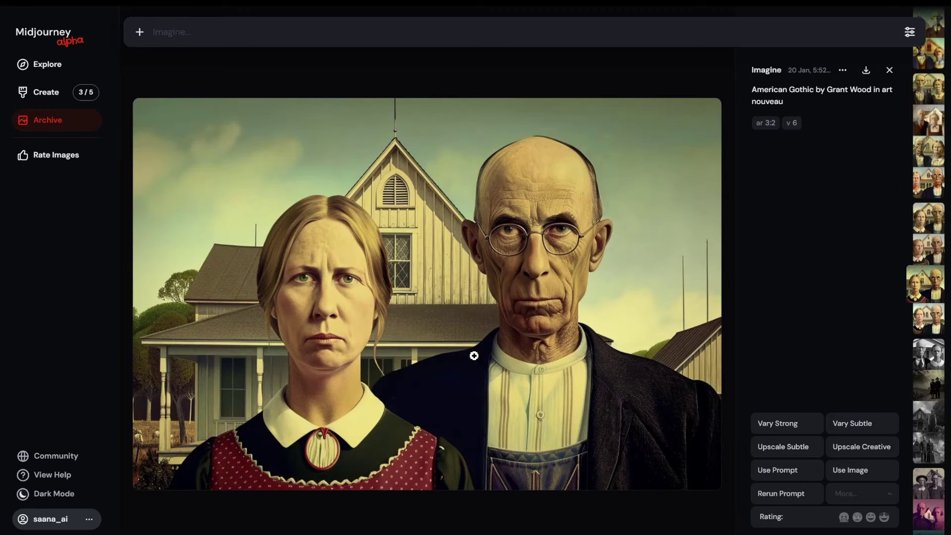
key("Up")
key("Up")
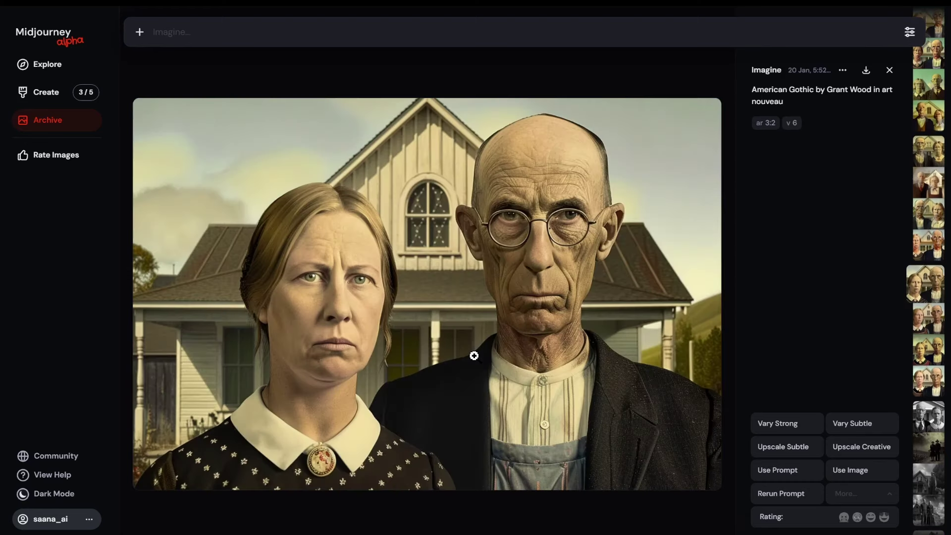
- Examine the art deco and retrofuturism images one after another at full size
key("Up")
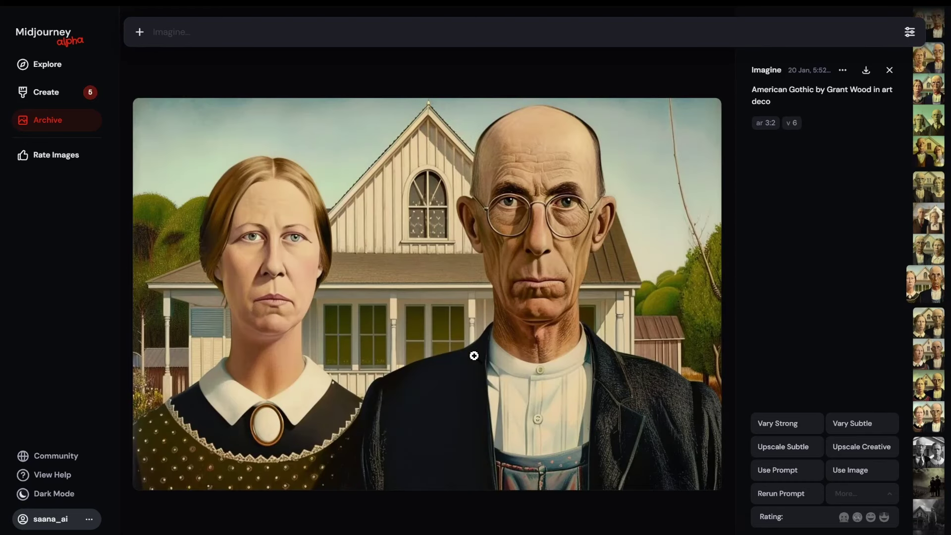
key("Up")
key("Up")
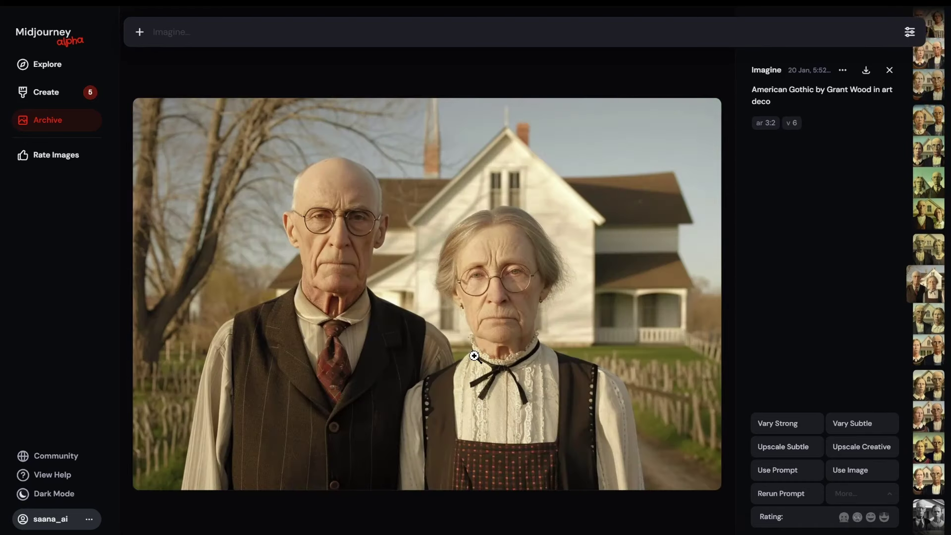
key("Up")
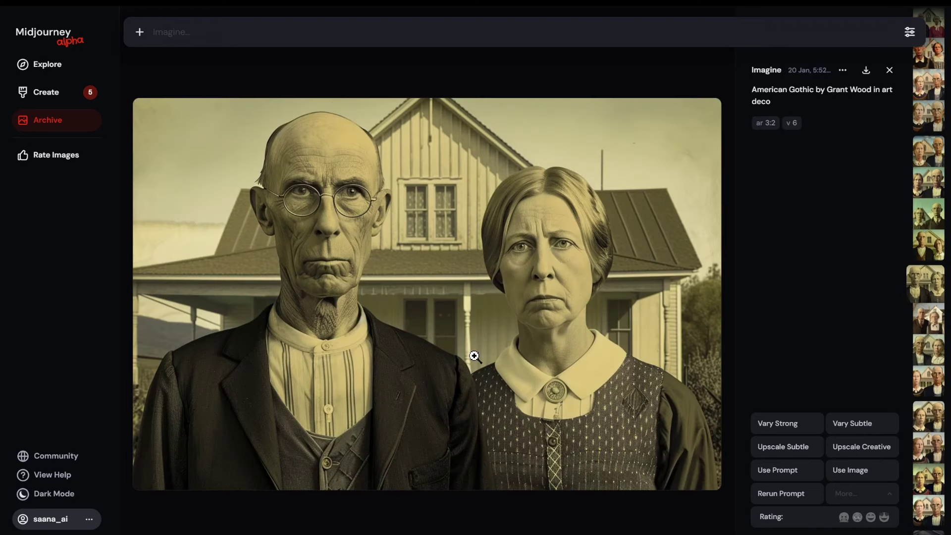
key("Up")
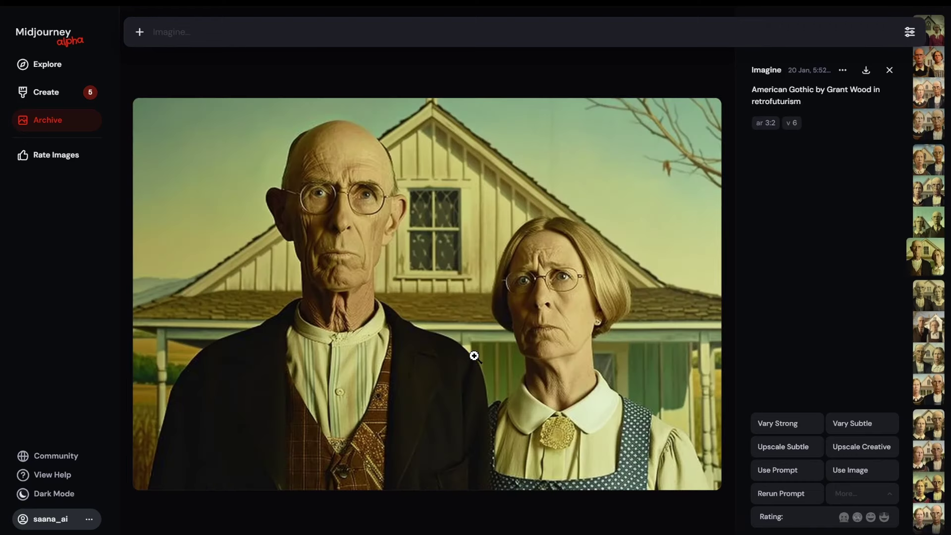
key("Up")
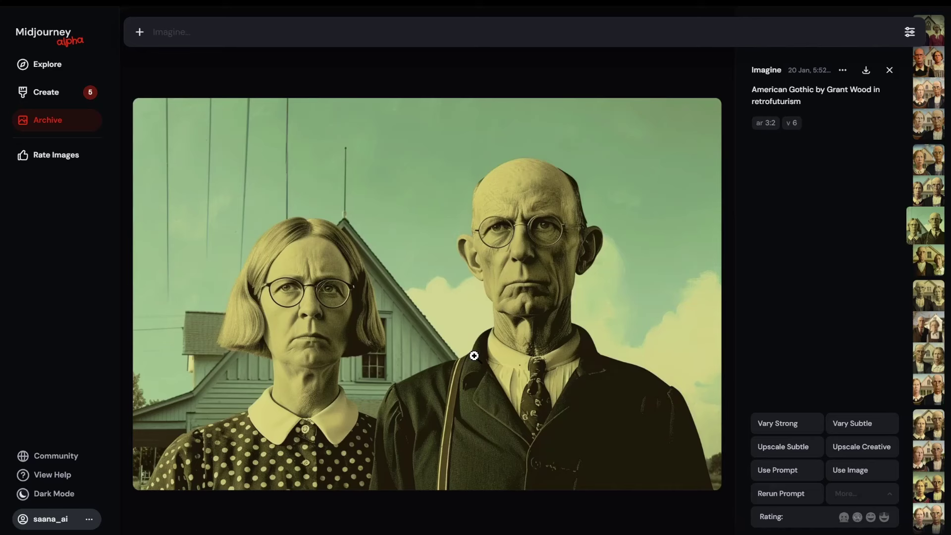
key("Up")
key("Up")
- Examine the avant garde images one by one and return to the archive grid
key("Up")
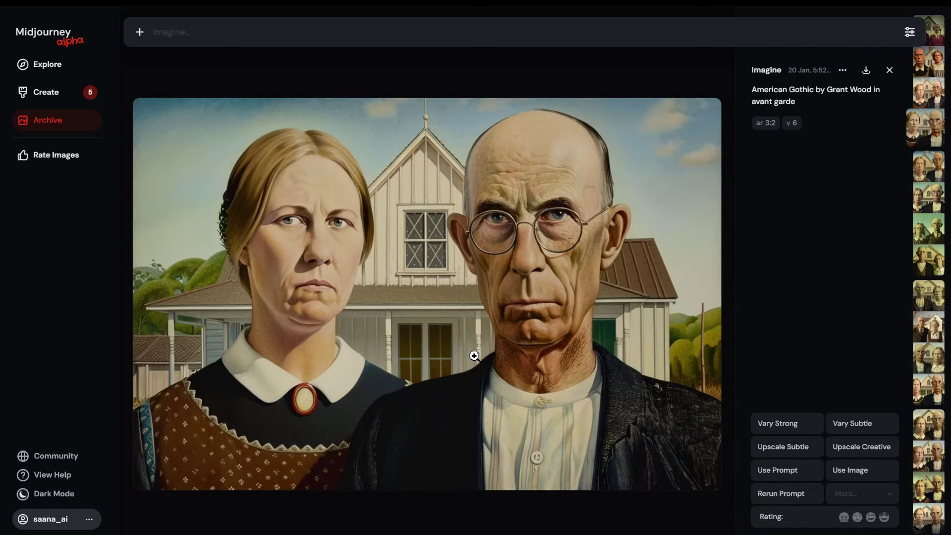
key("Up")
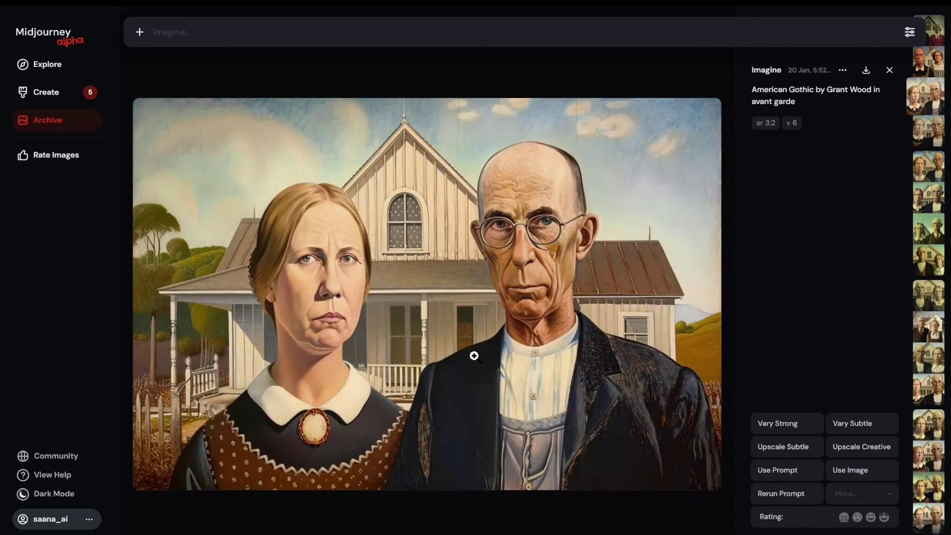
key("Up")
key("Up")
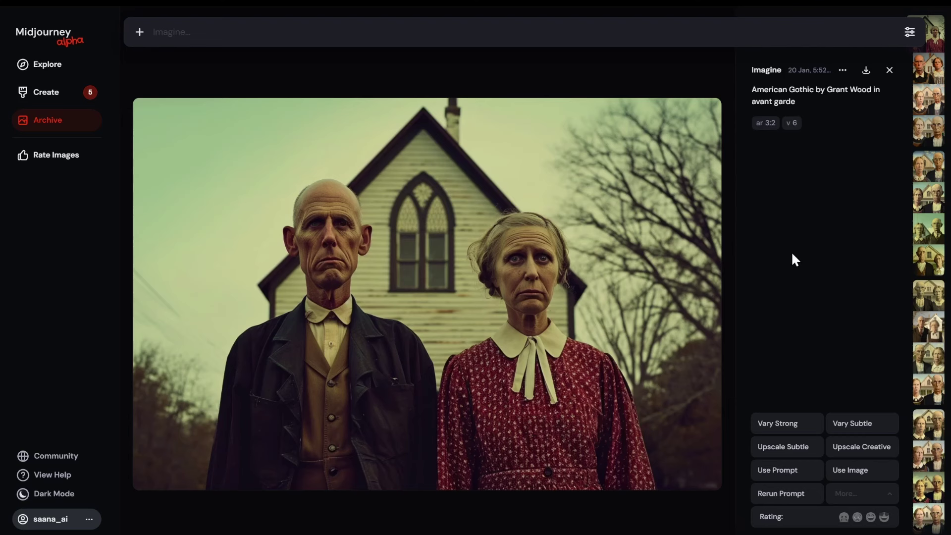
left_click(890, 71)
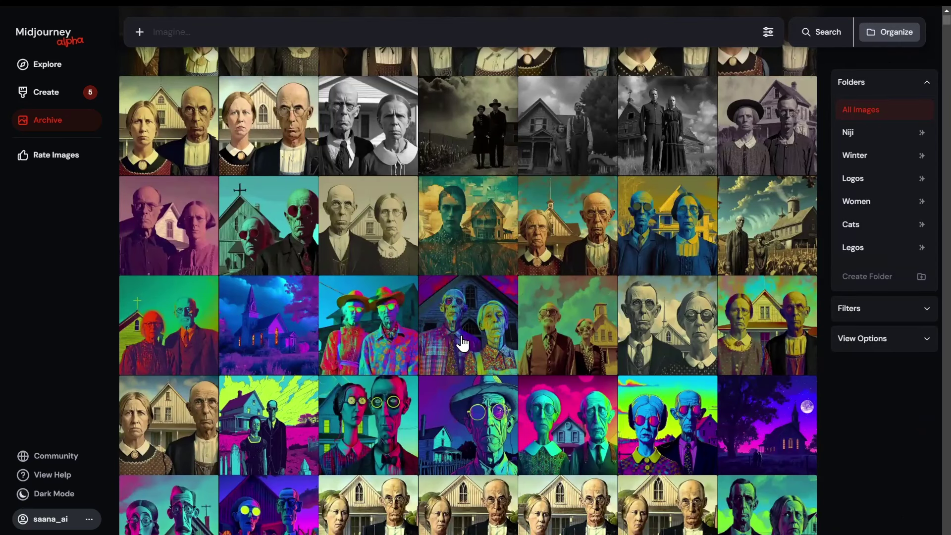
- Compare all the new style variations in the archive overview and inspect the neo-noir portrait of the couple at full size
scroll(466, 342, "up", 5)
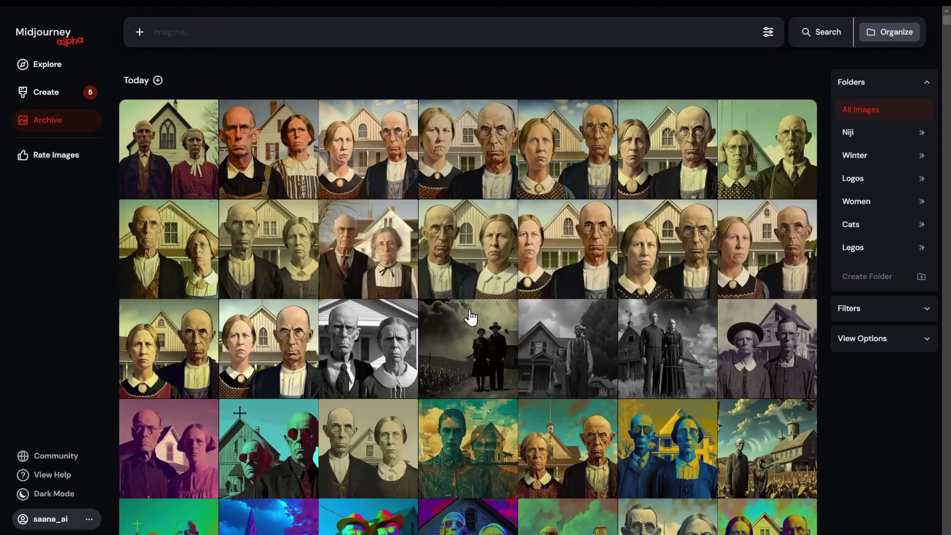
left_click(379, 367)
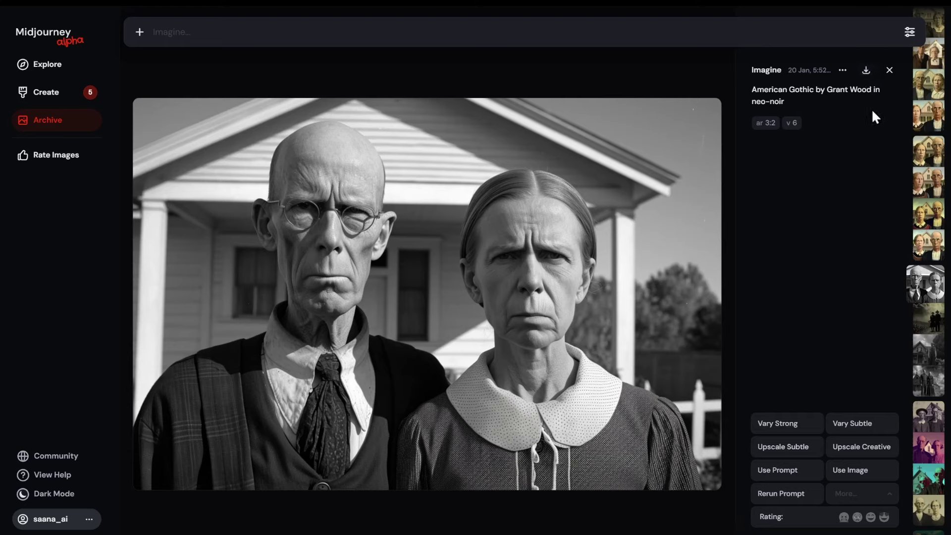
left_click(889, 70)
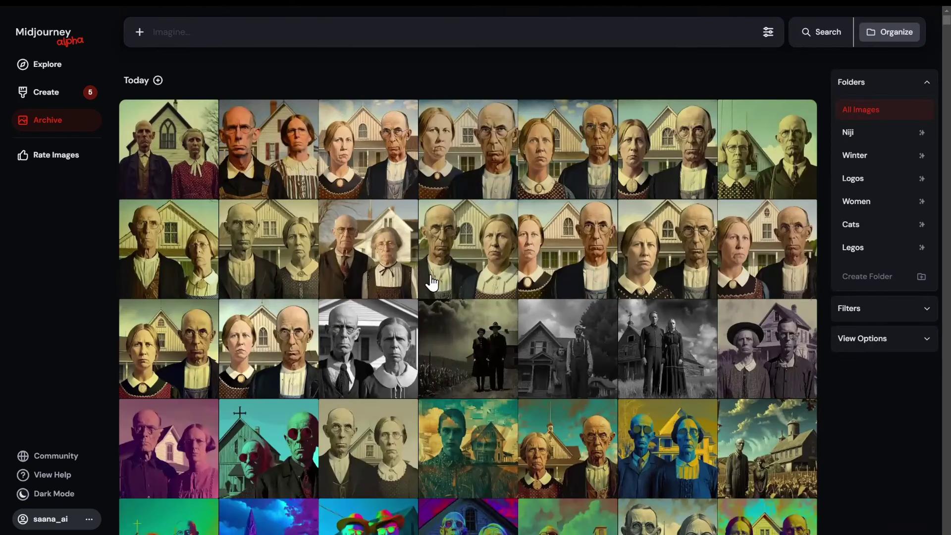
- Reopen the purple-tinted vaporwave image in the archive and compare it with the vaporwave images that follow it
scroll(432, 282, "down", 5)
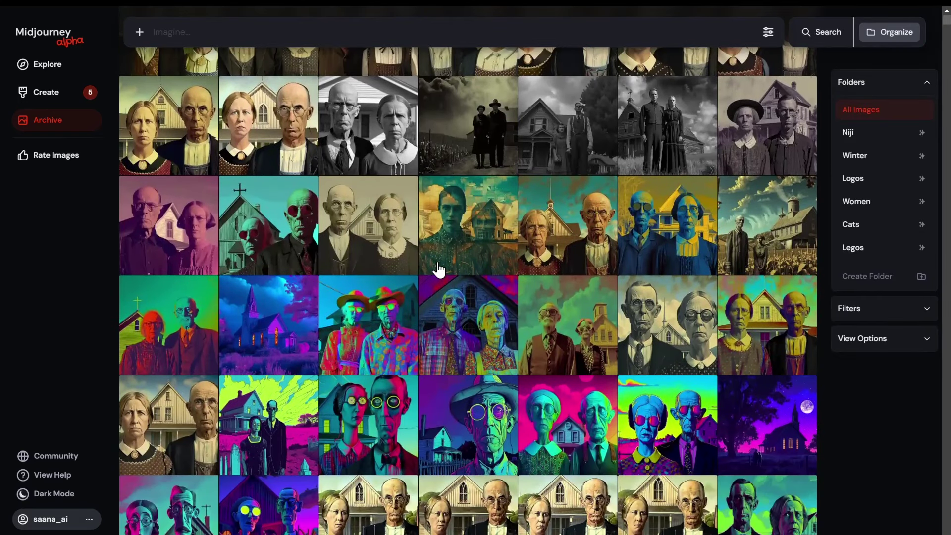
left_click(174, 235)
key("Right")
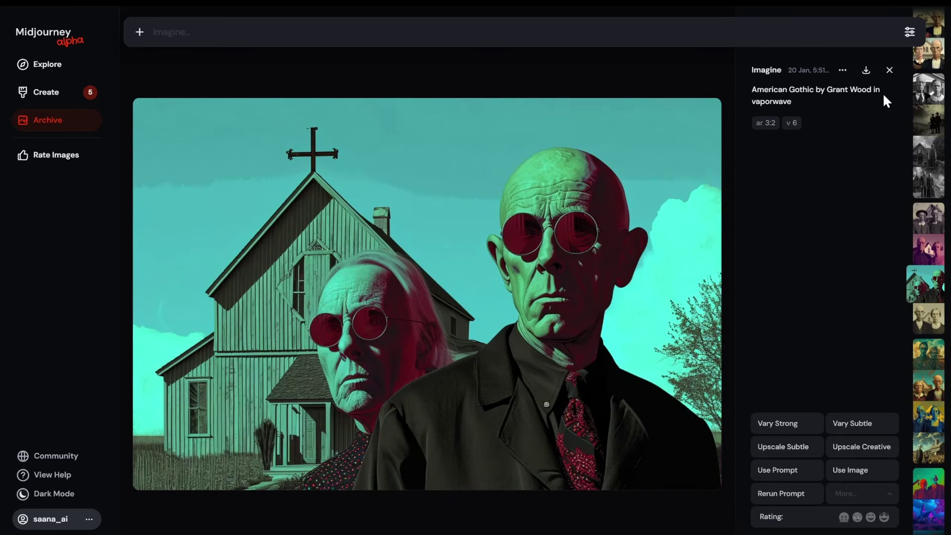
key("Right")
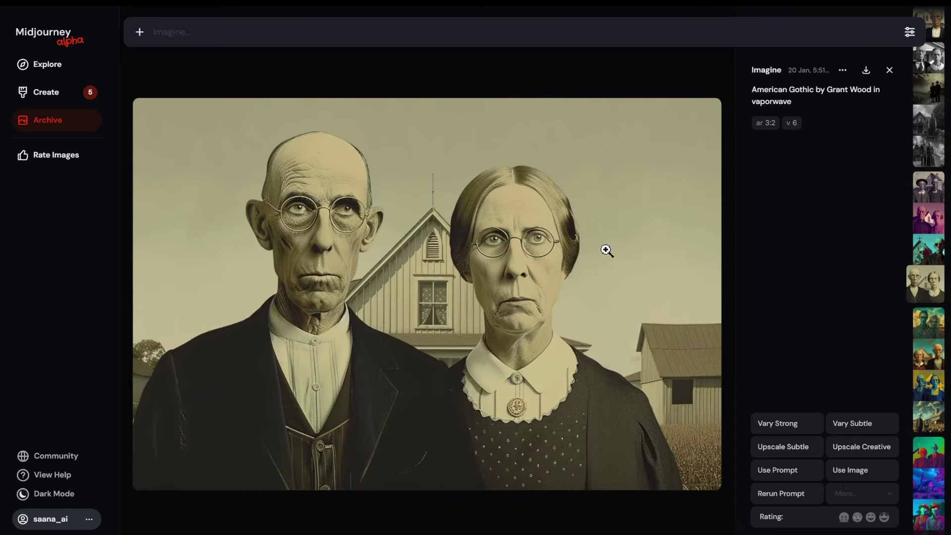
- Review the psychedelic surreal, psychedelic neon colors and plain psychedelic images again, going back through the older results
key("Right")
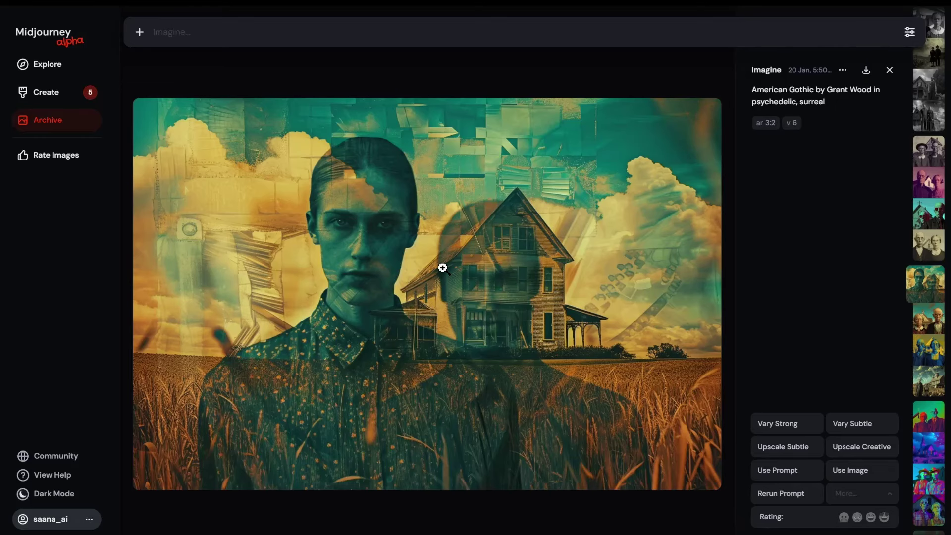
key("Right")
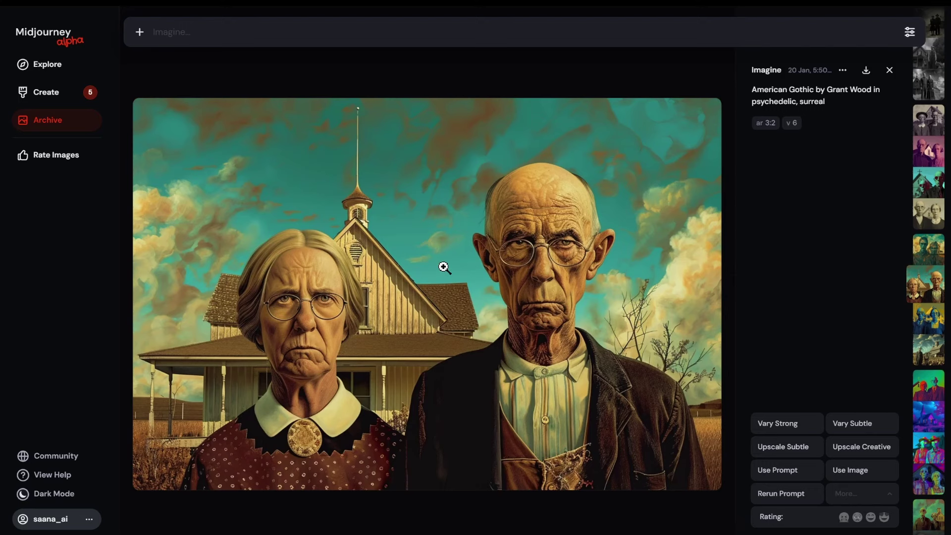
key("Right")
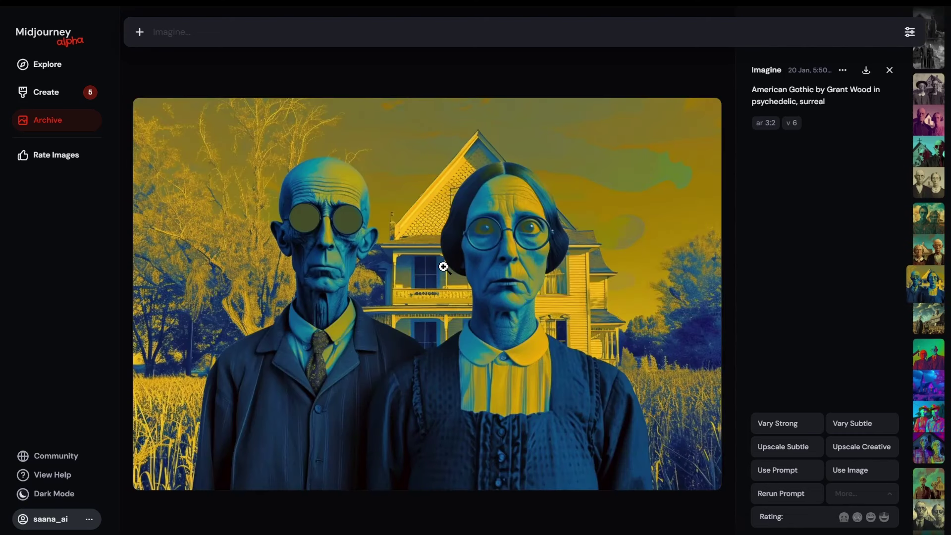
key("Right")
key("Right")
key("Right")
key("Right")
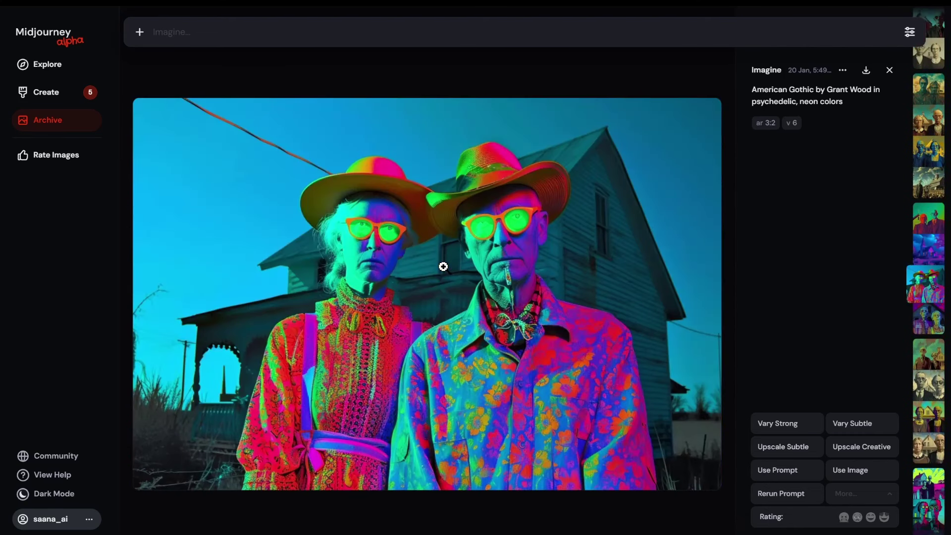
key("Right")
key("Right")
key("Right")
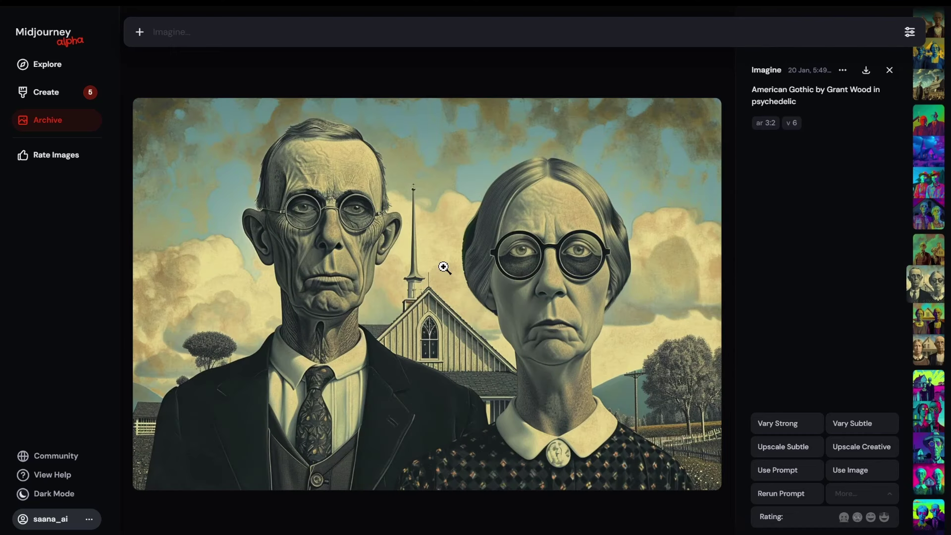
key("Right")
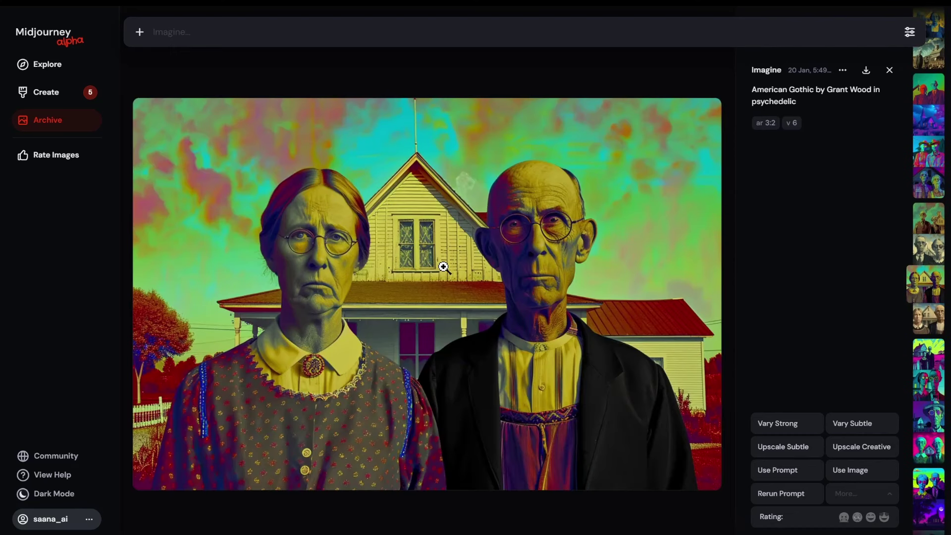
- Examine the first cartoon, neon colors images up to the man in the hat and the magenta-sky couple, returning to the archive grid
key("Right")
key("Right")
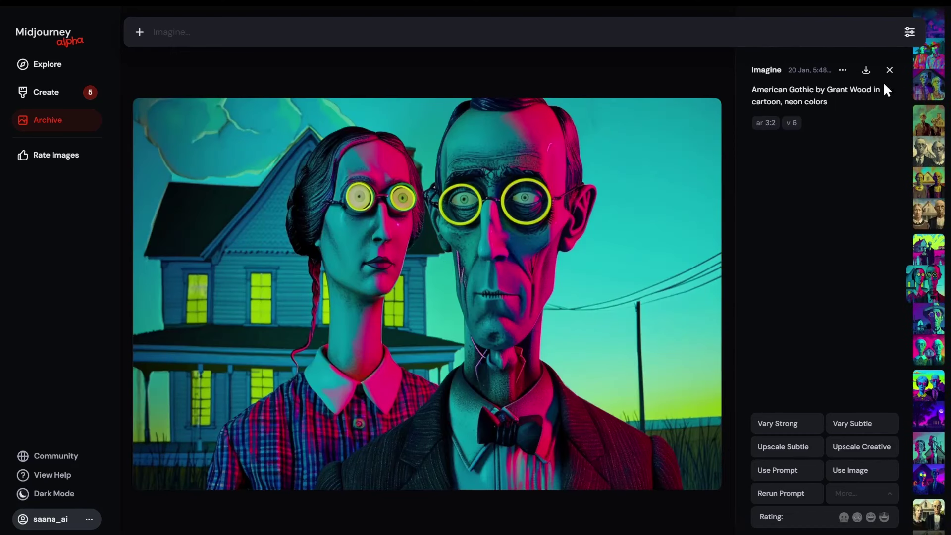
left_click(889, 70)
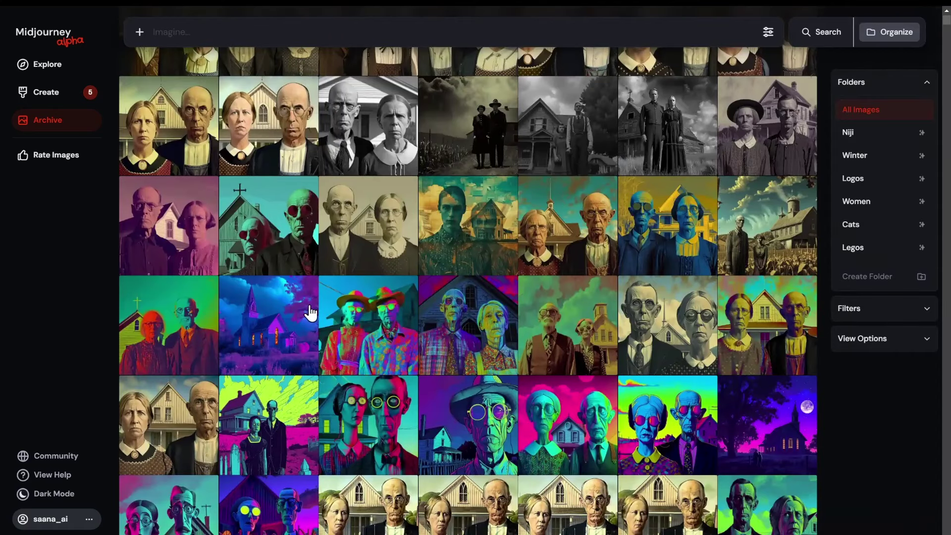
scroll(291, 298, "down", 2)
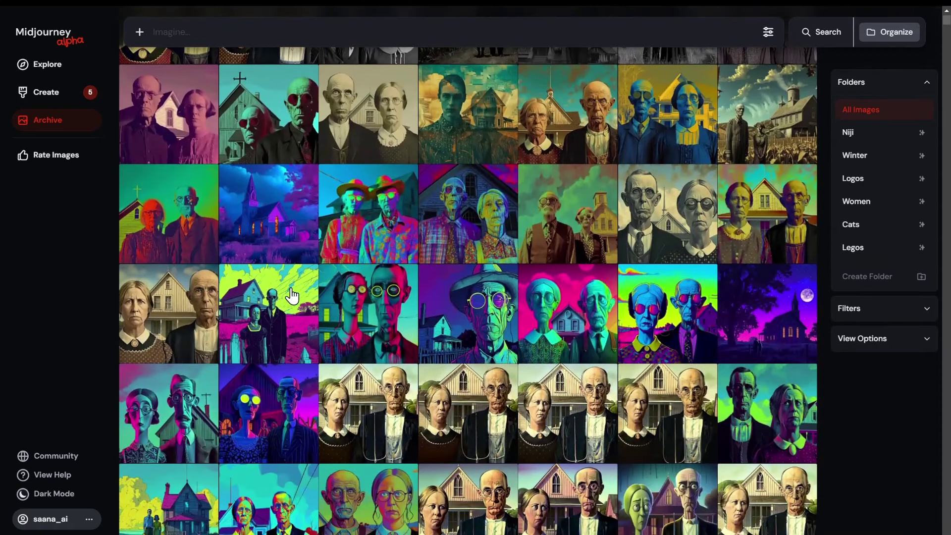
scroll(291, 296, "down", 1)
left_click(459, 258)
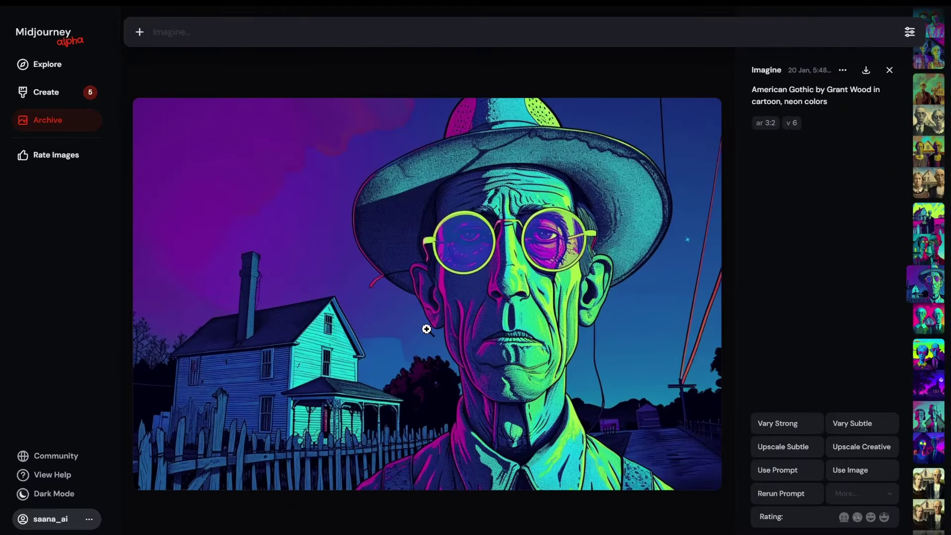
key("Right")
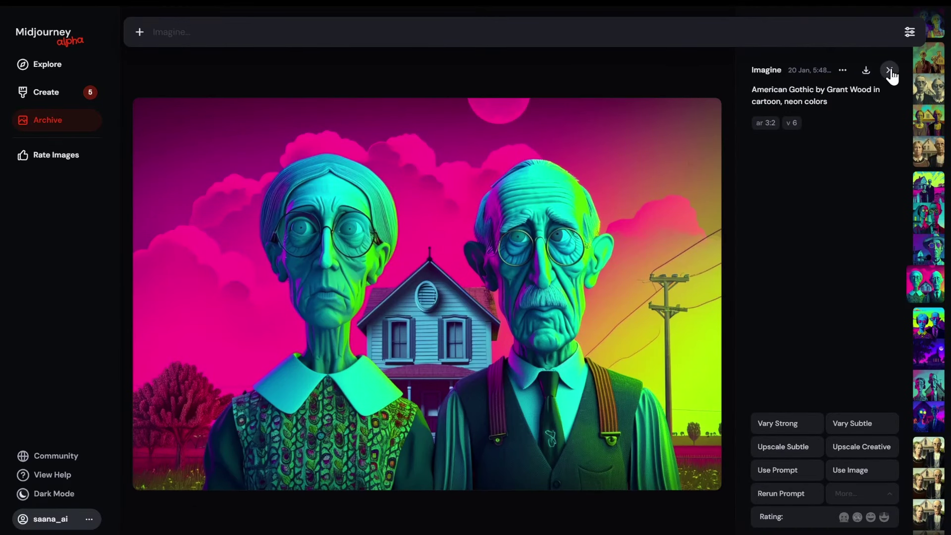
left_click(890, 71)
- Inspect the remaining cartoon, neon colors portraits: the blue-faced couple in pink glasses, the mustached man's couple and the cornfield couple
scroll(559, 250, "down", 2)
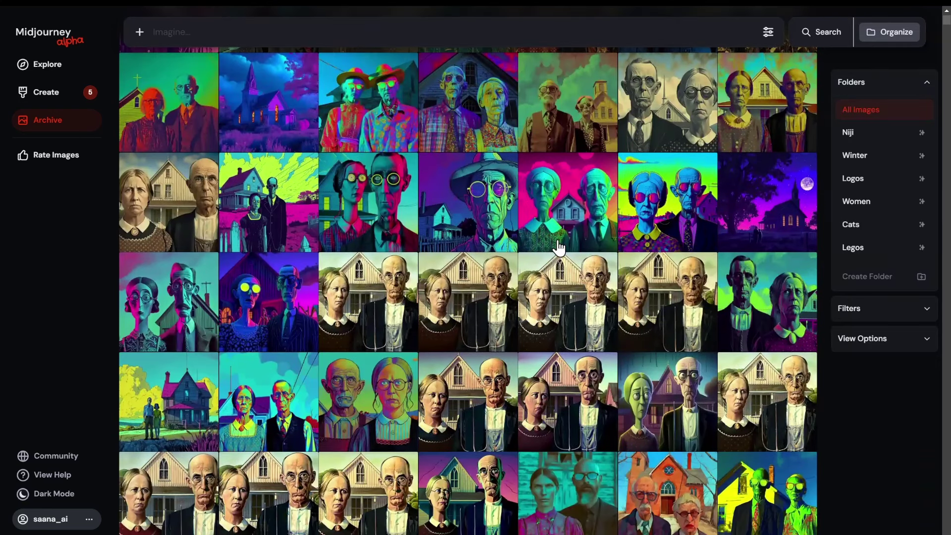
left_click(658, 209)
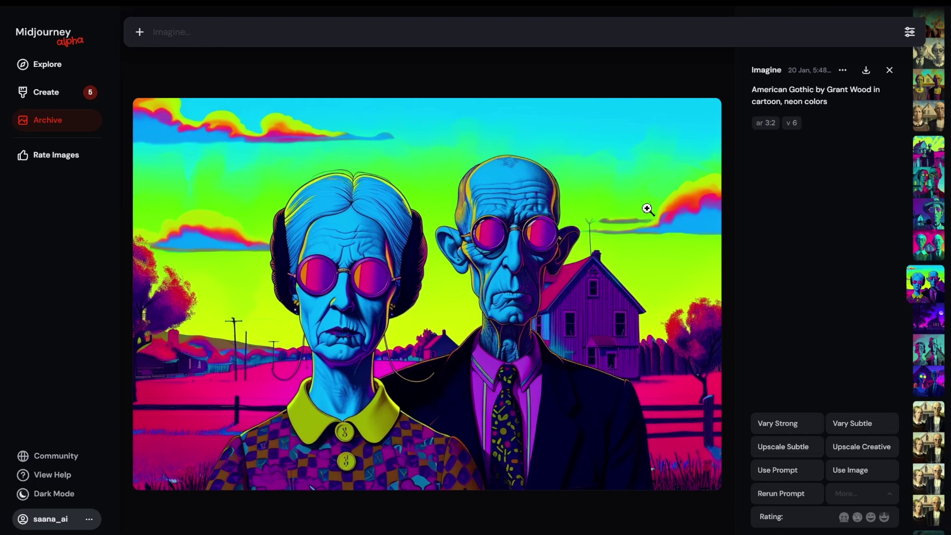
left_click(890, 72)
left_click(183, 333)
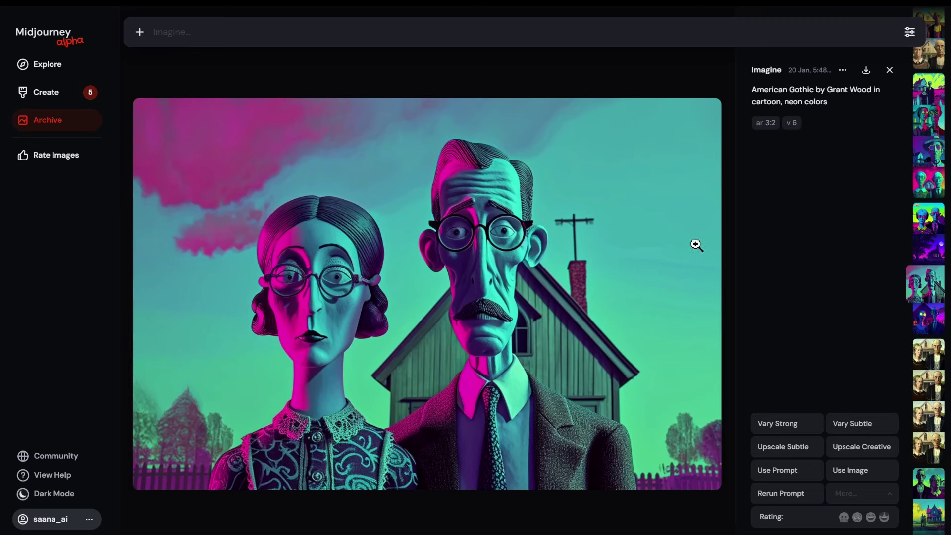
scroll(574, 323, "up", 1)
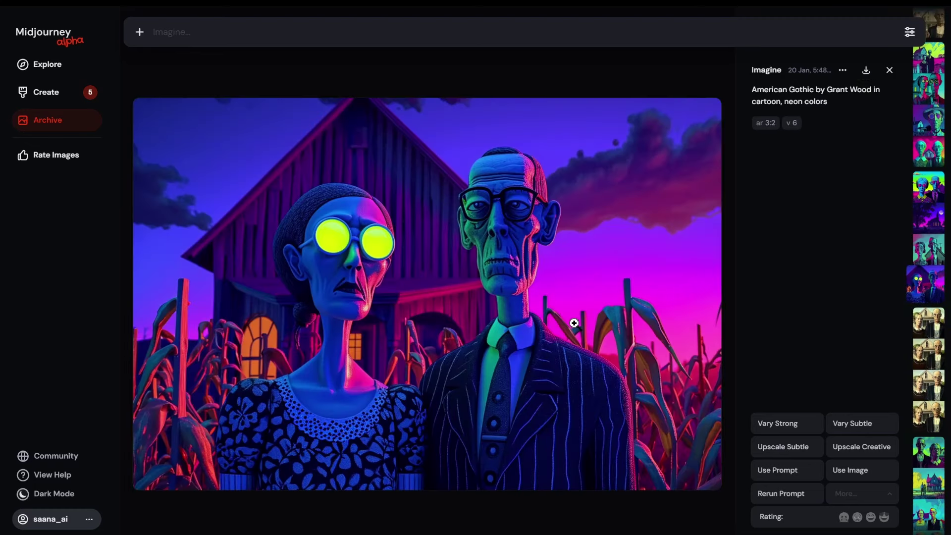
left_click(890, 71)
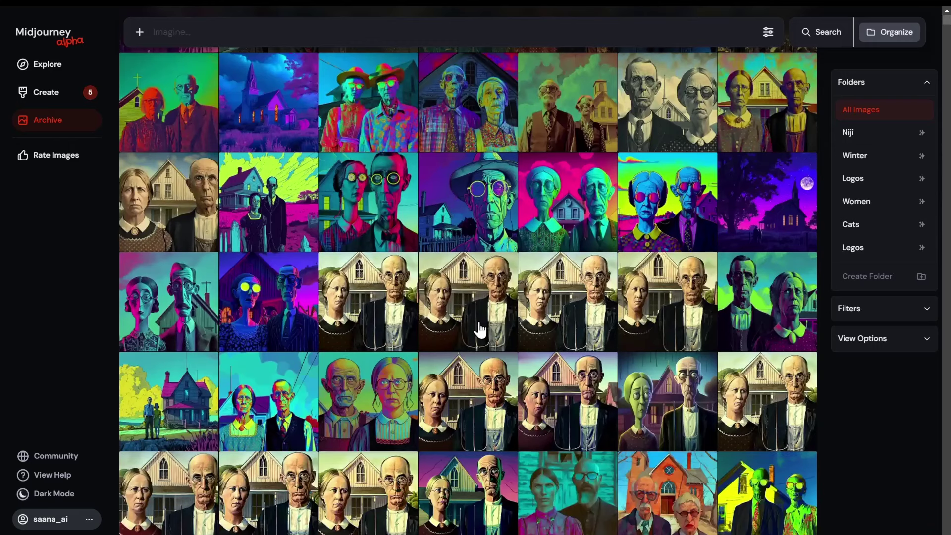
- Look through the older simple pop art, neon colors images made with chaos 20, then return to the archive grid
scroll(476, 327, "down", 3)
scroll(478, 324, "down", 1)
left_click(548, 301)
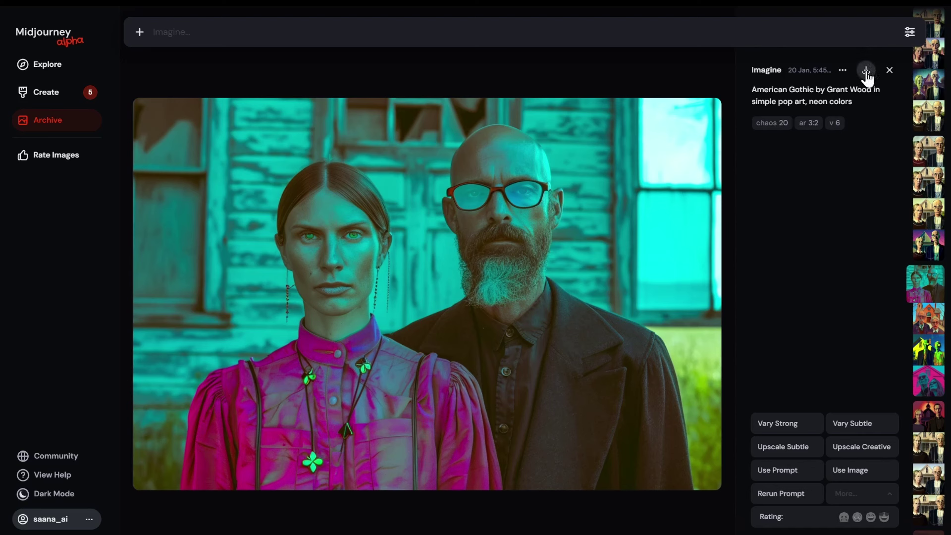
left_click(890, 76)
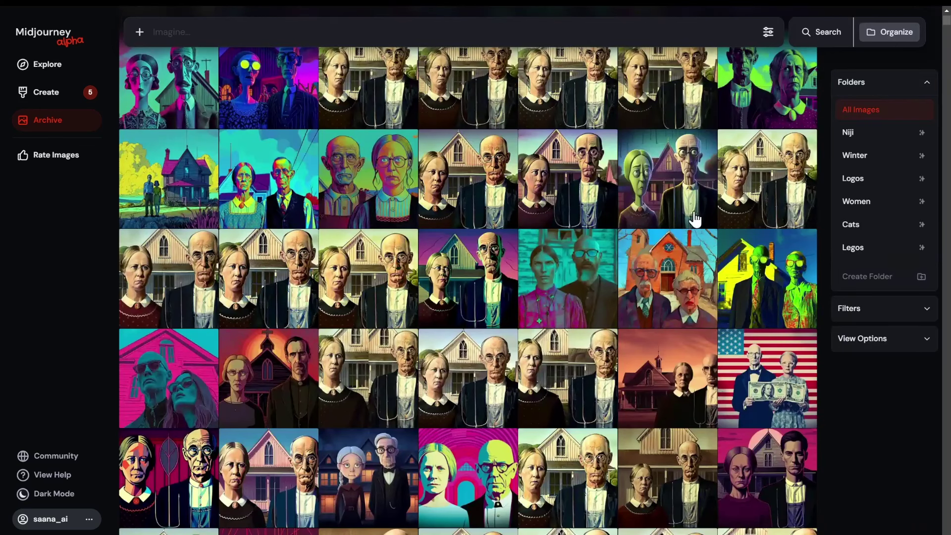
scroll(659, 277, "down", 1)
left_click(751, 233)
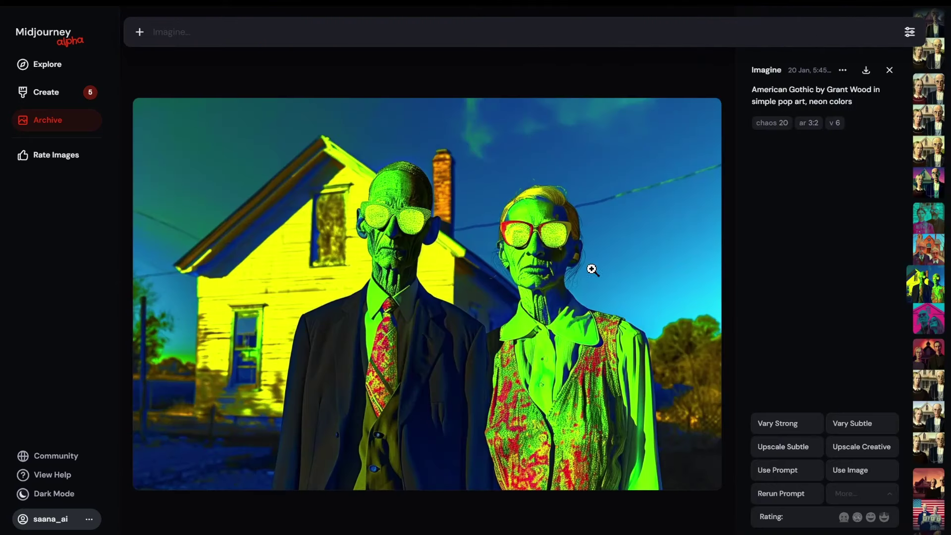
key("Right")
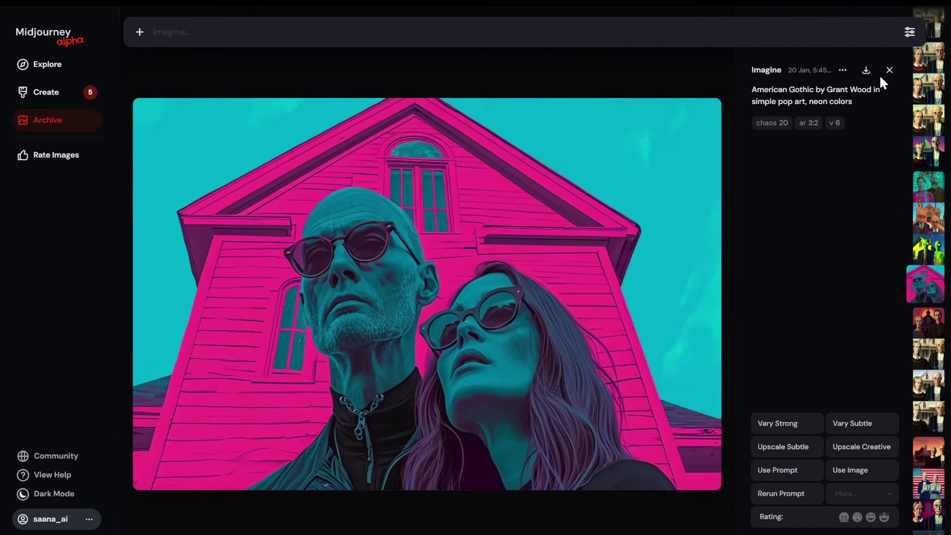
key("Right")
key("Right")
key("Right")
key("Right")
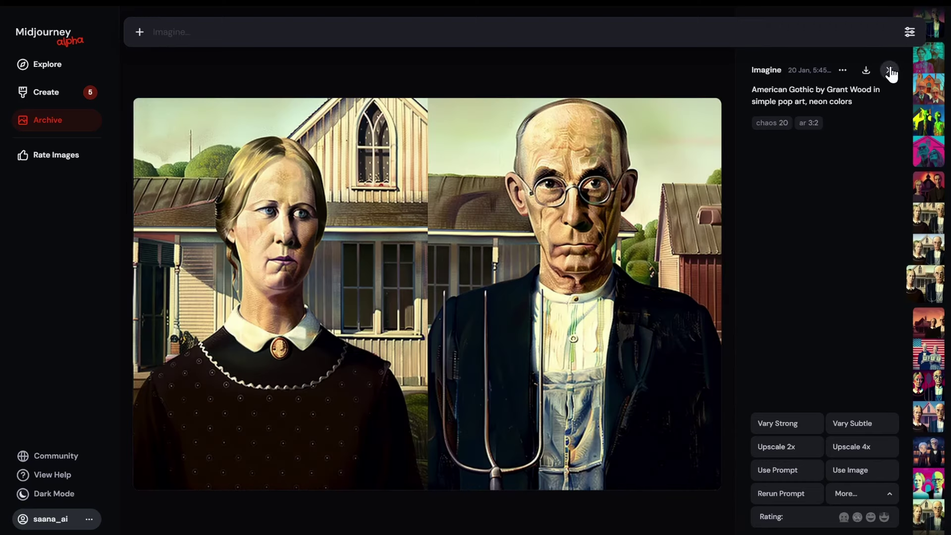
left_click(889, 71)
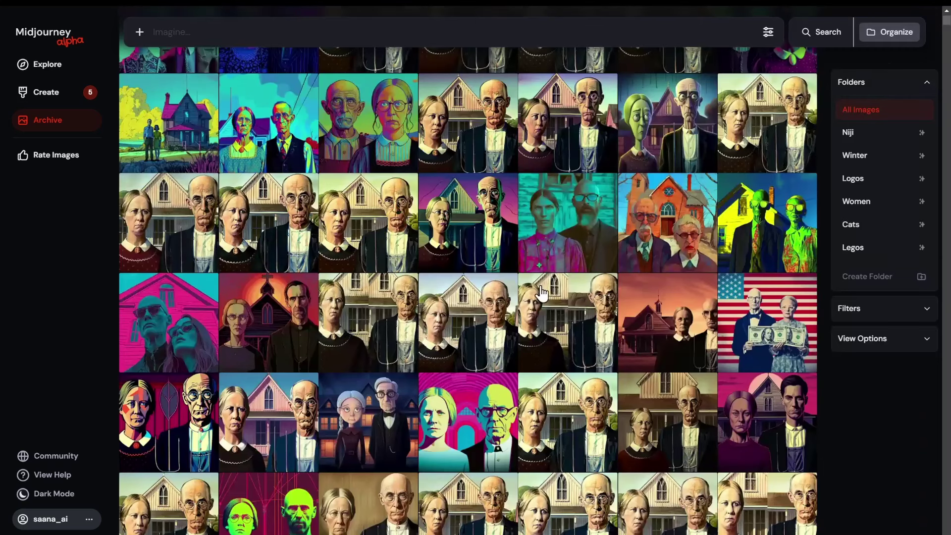
- Find the earlier pop art style, neon colors images in the archive and view the last two portraits at full size
scroll(392, 283, "down", 2)
scroll(382, 286, "down", 6)
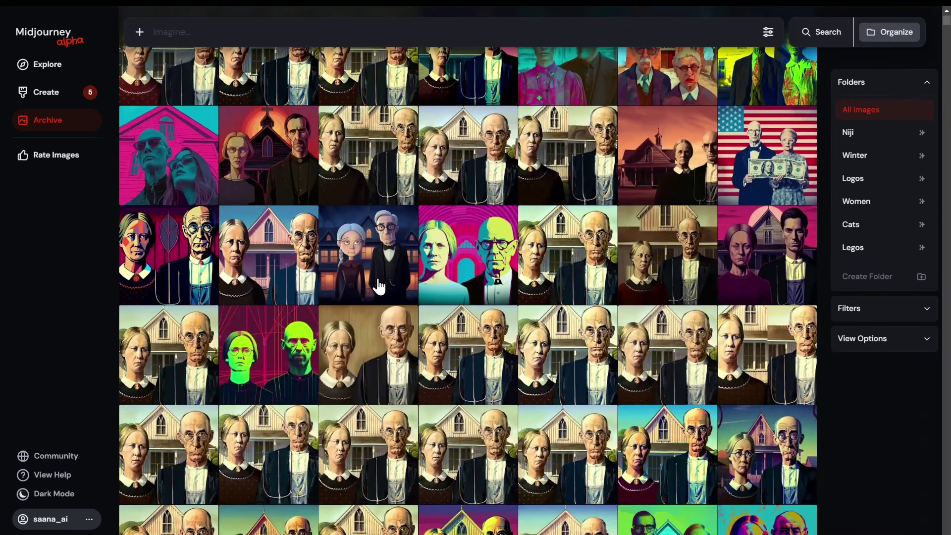
scroll(375, 286, "down", 3)
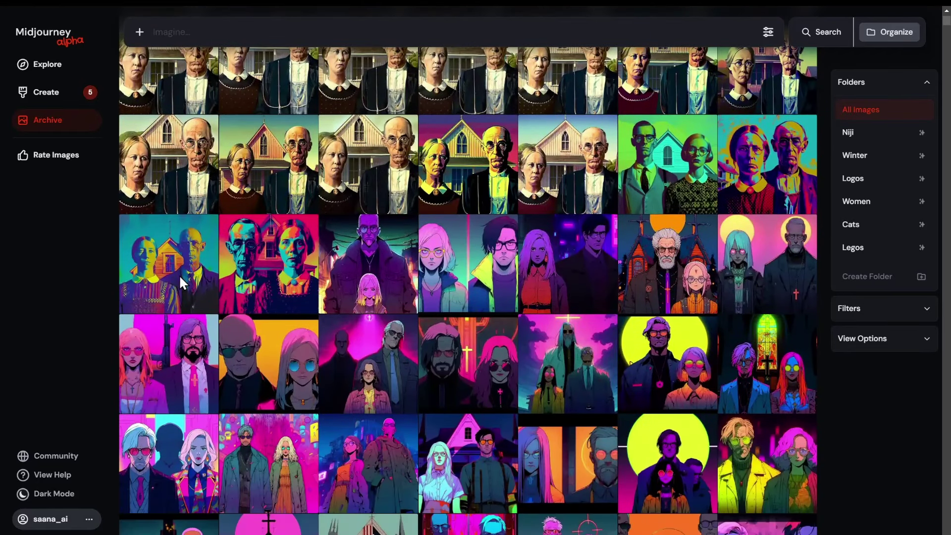
left_click(179, 275)
key("Right")
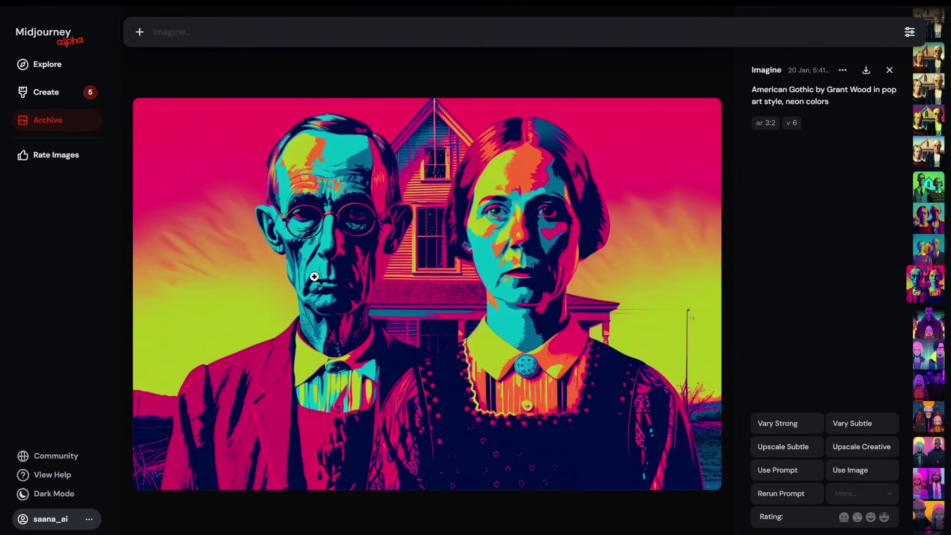
left_click(890, 69)
- Open the first cyberpunk manga style, neon colors, clean lines image and examine the 3:2 niji 5 series one by one
scroll(391, 255, "down", 1)
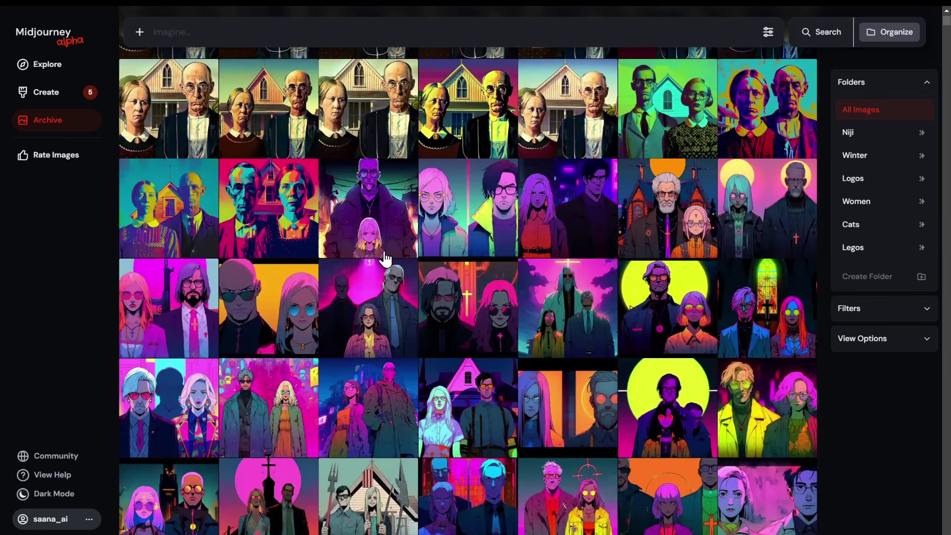
left_click(371, 228)
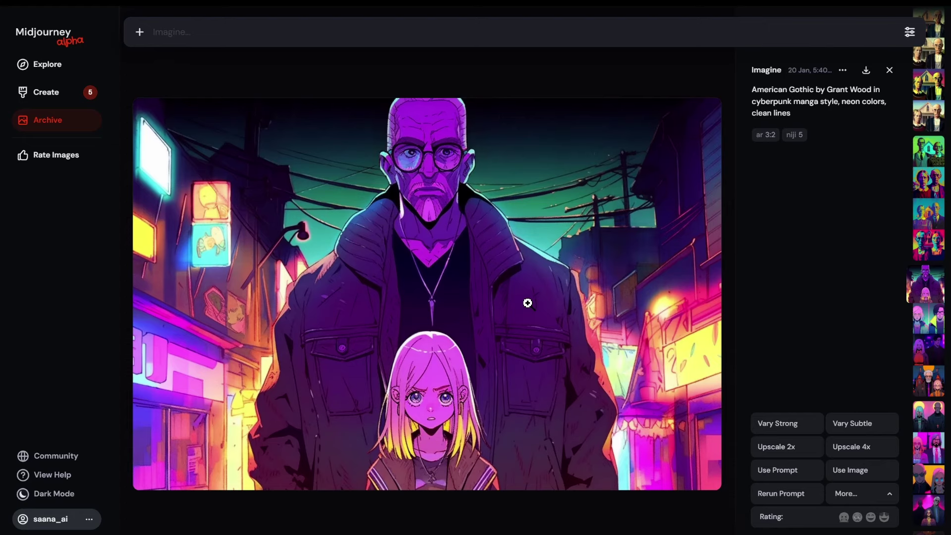
key("Down")
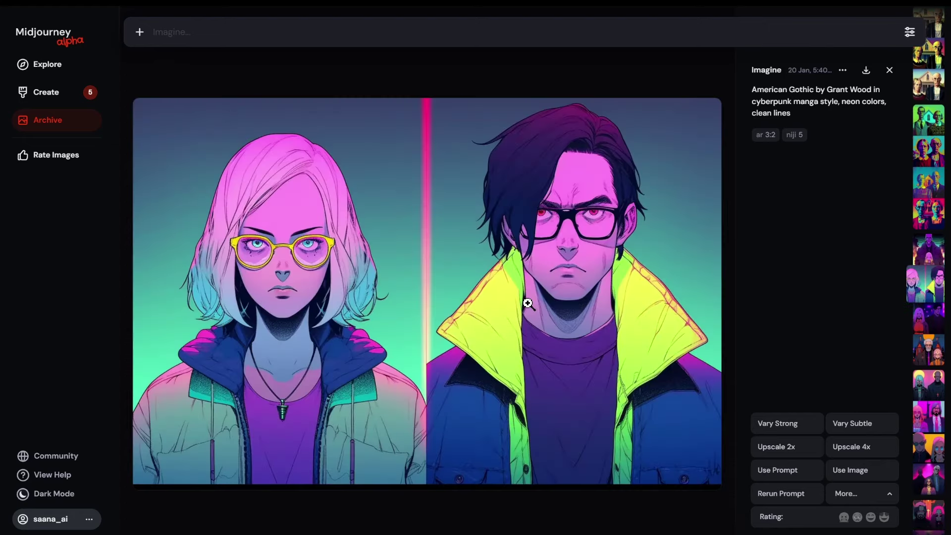
key("Down")
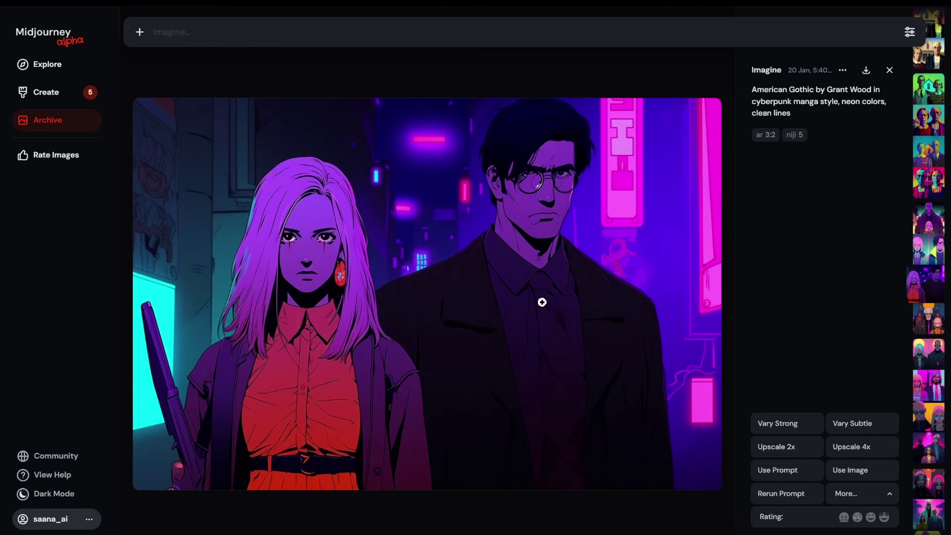
key("Down")
key("Down")
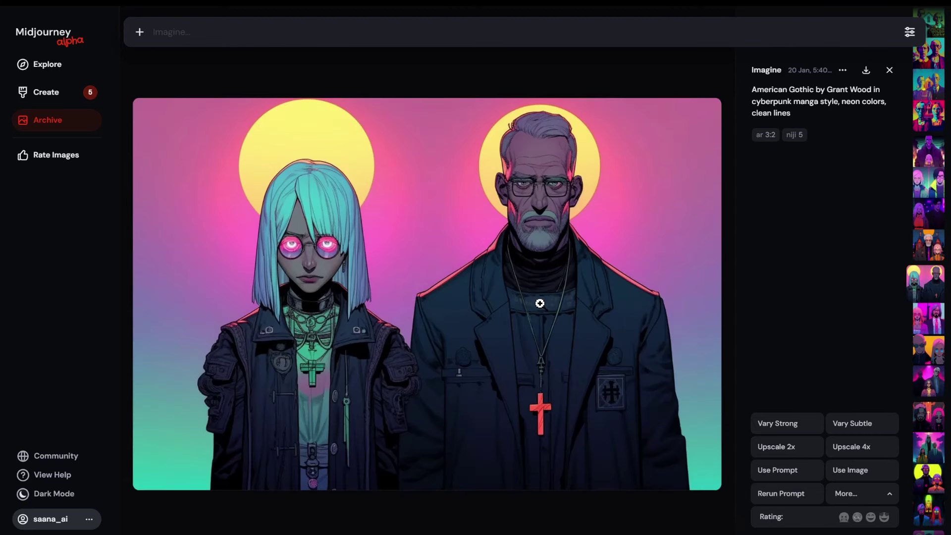
key("Down")
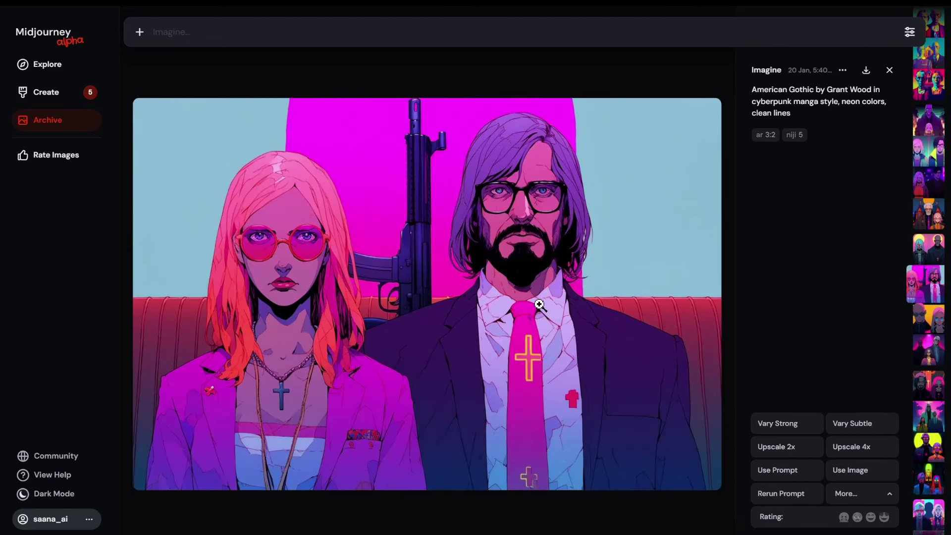
key("Down")
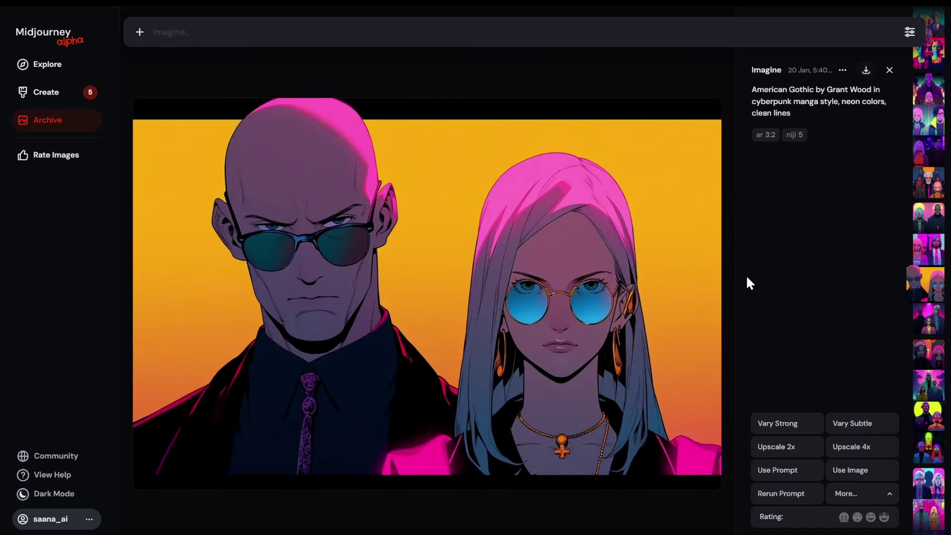
key("Down")
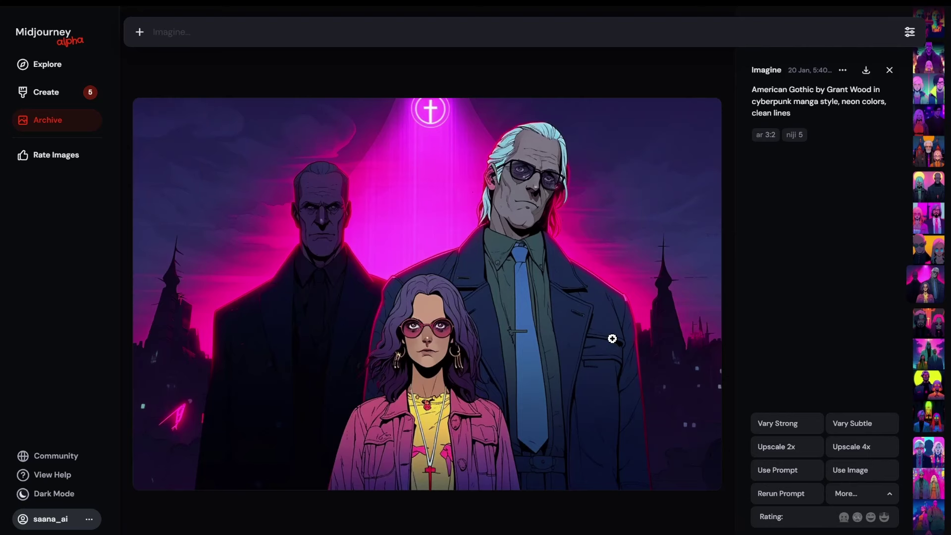
key("Down")
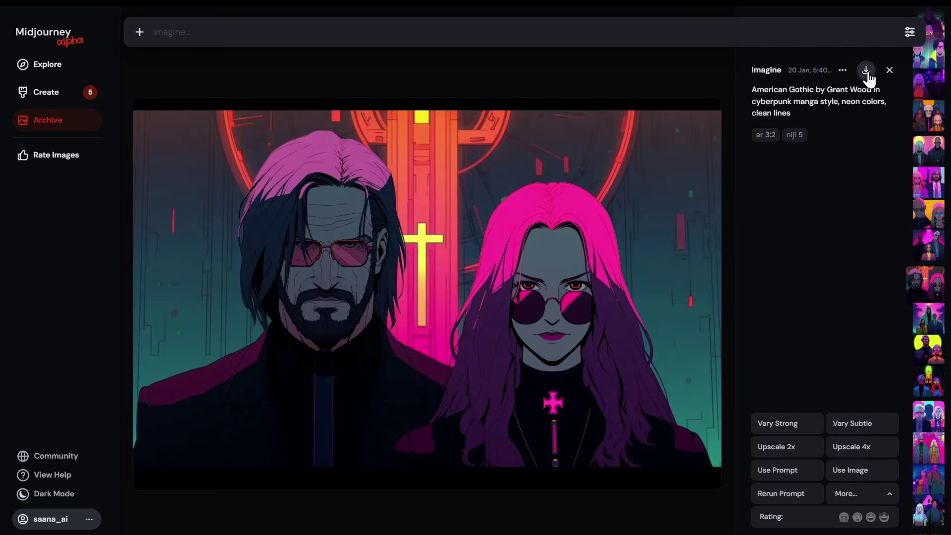
key("Down")
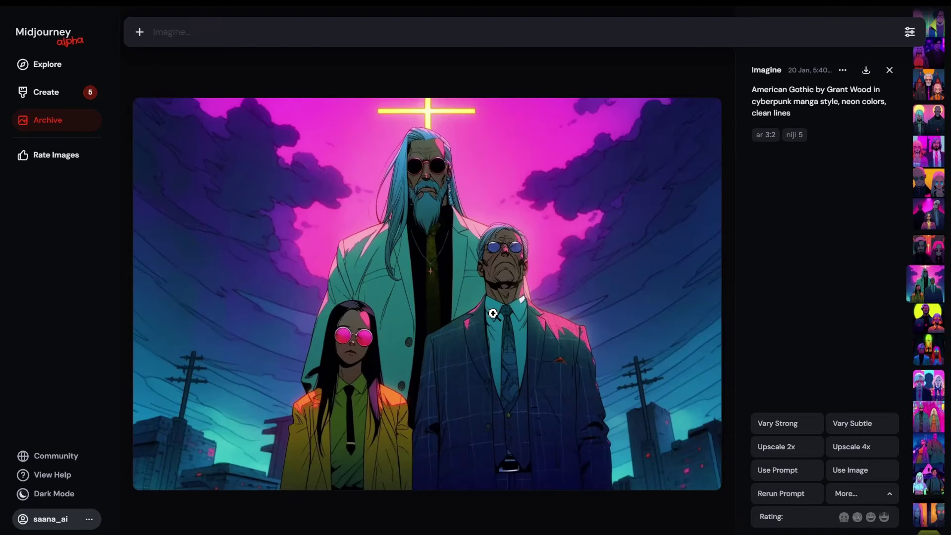
key("Down")
key("Down")
key("Down")
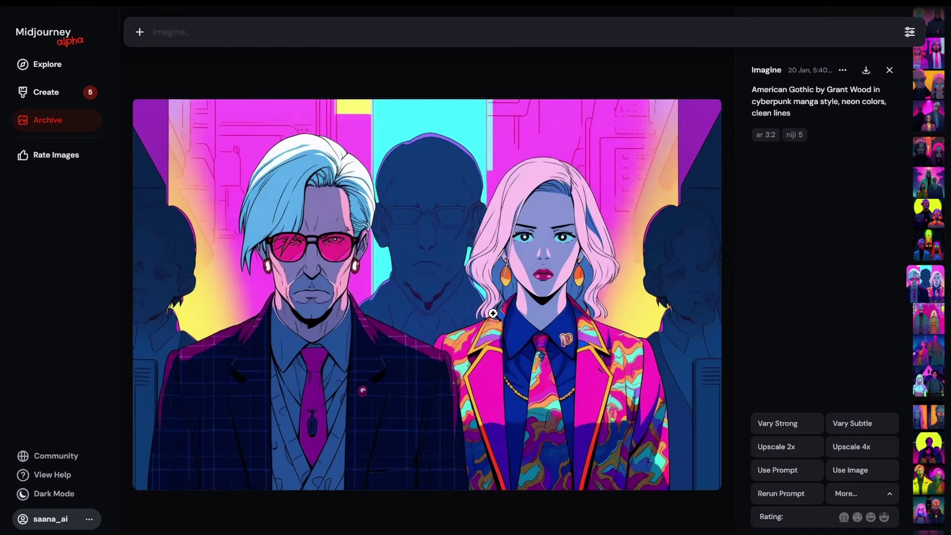
key("Down")
key("Down")
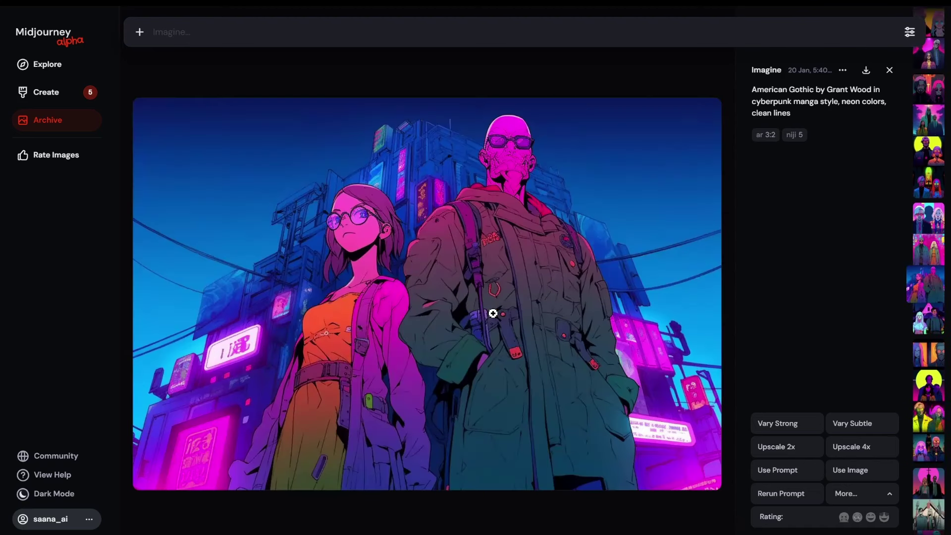
key("Down")
key("Down")
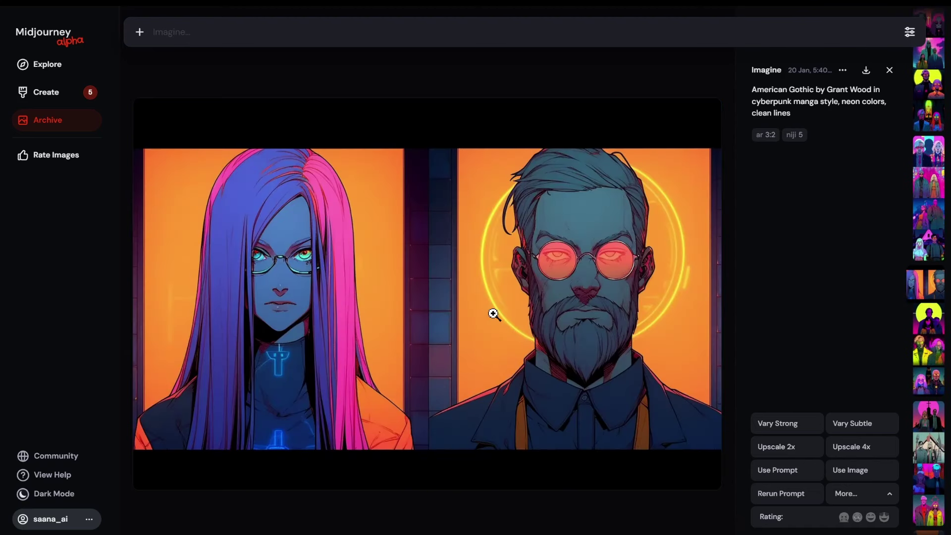
key("Down")
key("Down")
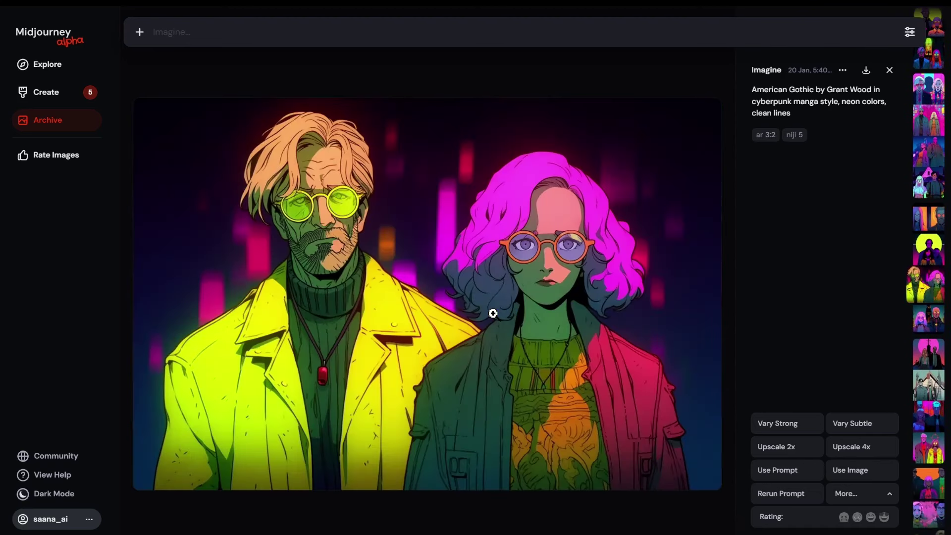
key("Down")
key("Down")
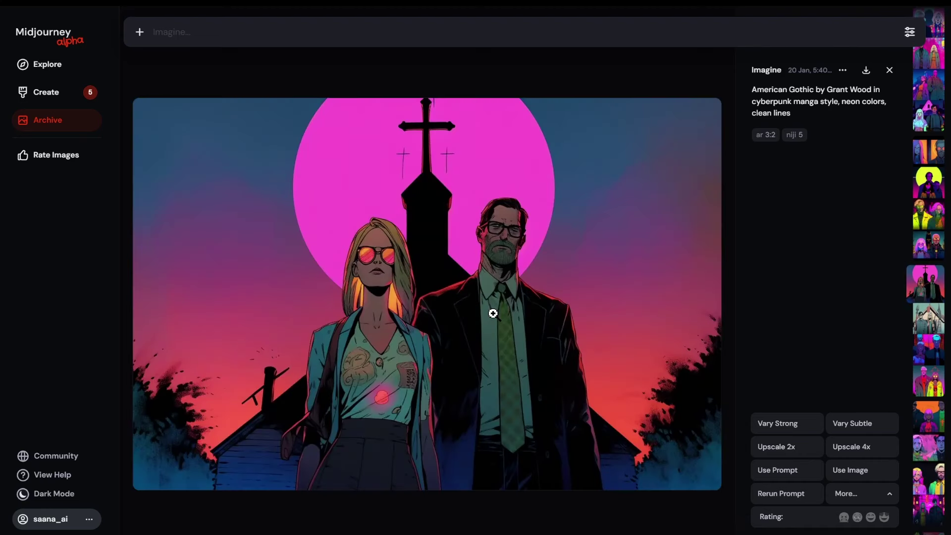
key("Down")
key("Down")
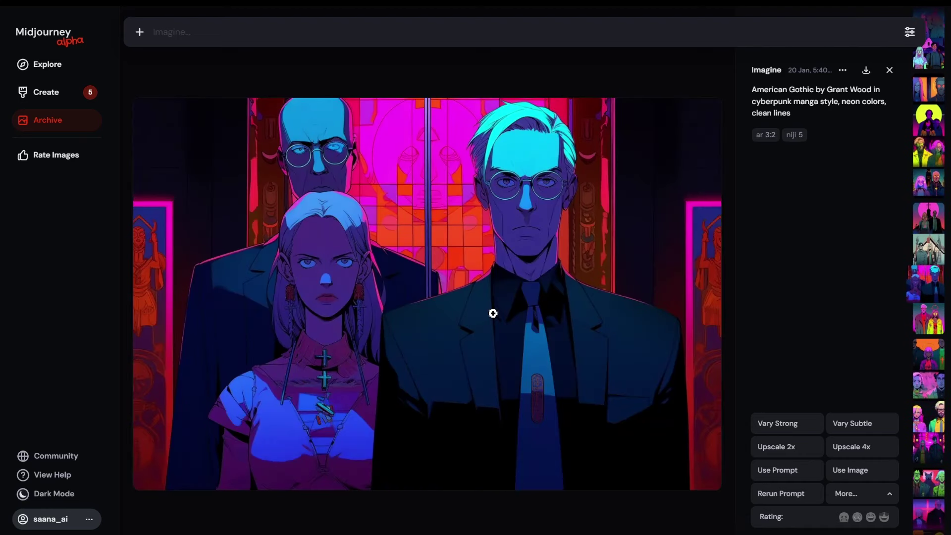
key("Down")
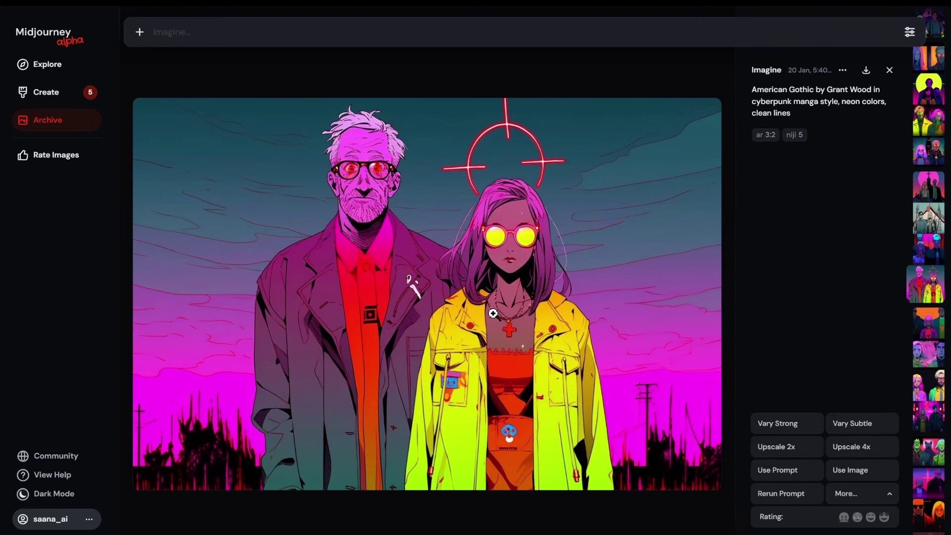
- Continue into the 16:9 niji 5 versions of the cyberpunk manga prompt and examine them at full size
key("Down")
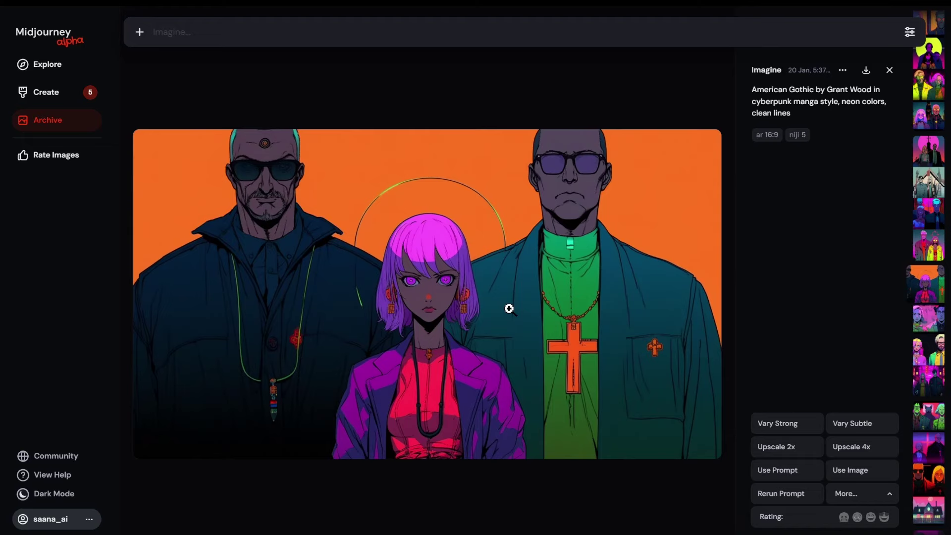
key("Down")
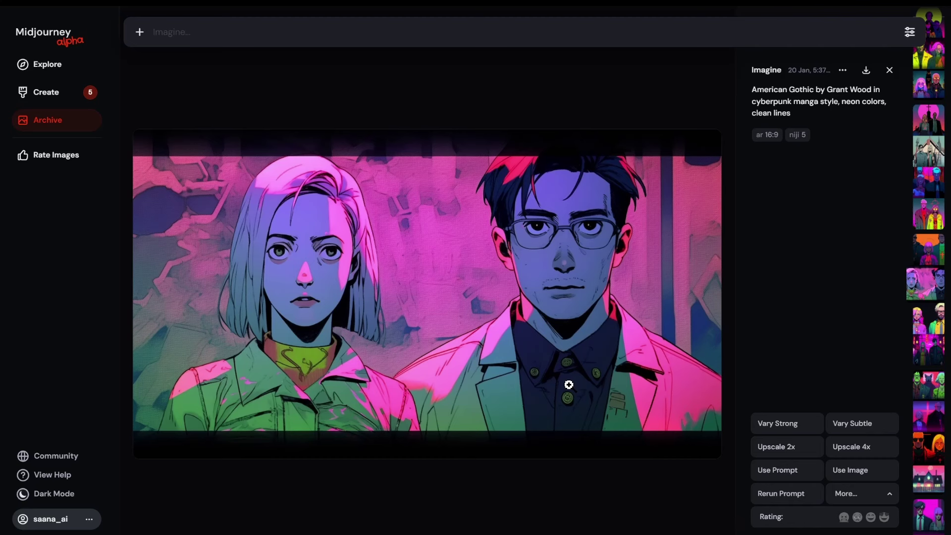
key("Down")
key("Down")
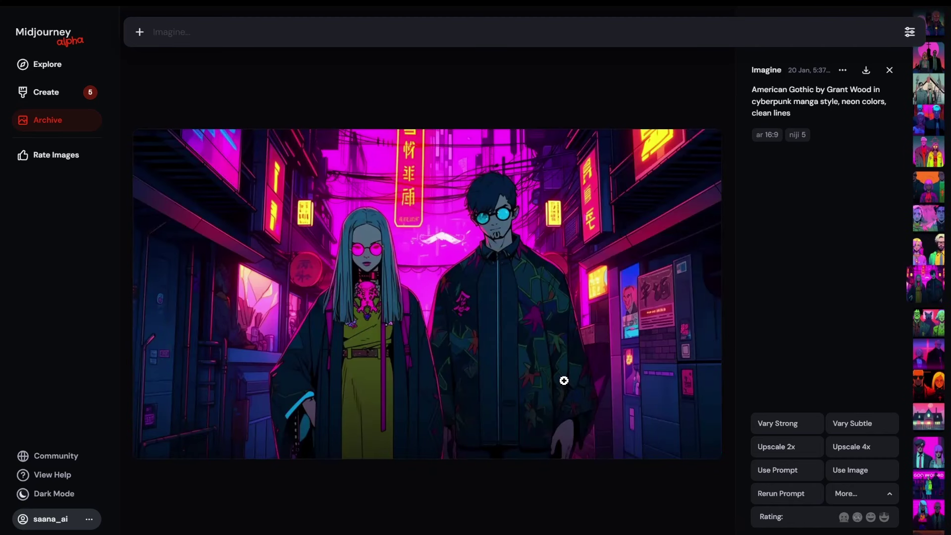